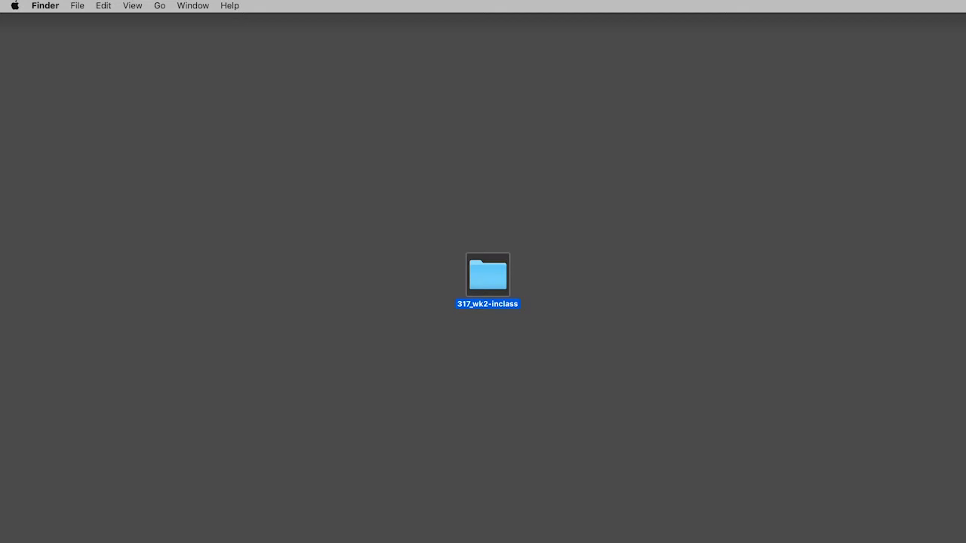
# - Open the 317_wk2-inclass folder and preview pickles1.psd, pickles2.psd and the example PDF
pyautogui.doubleClick(484, 281)
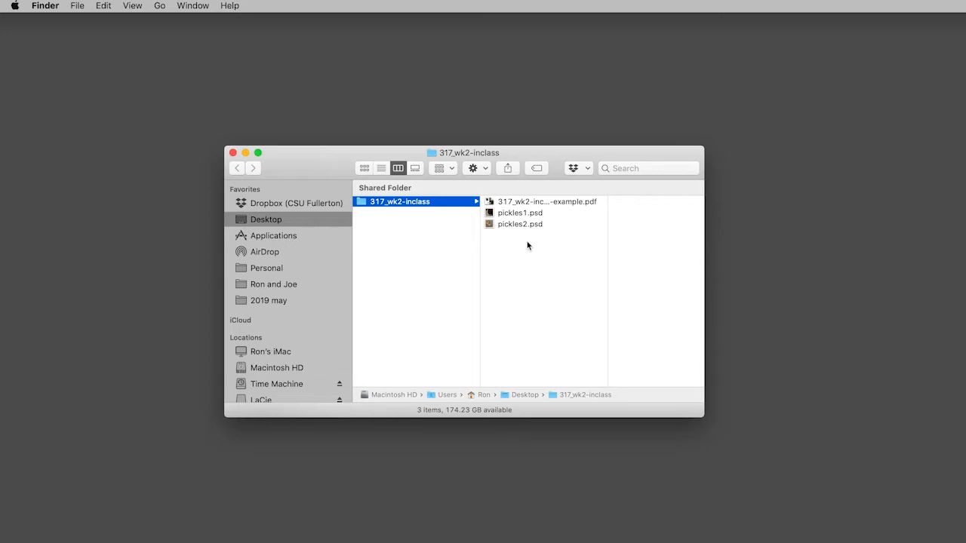
pyautogui.click(519, 214)
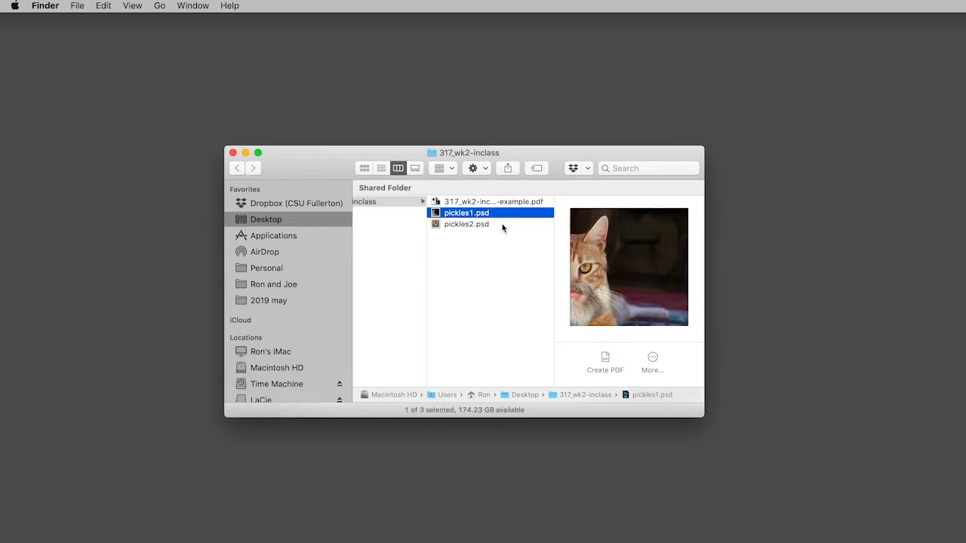
pyautogui.click(503, 225)
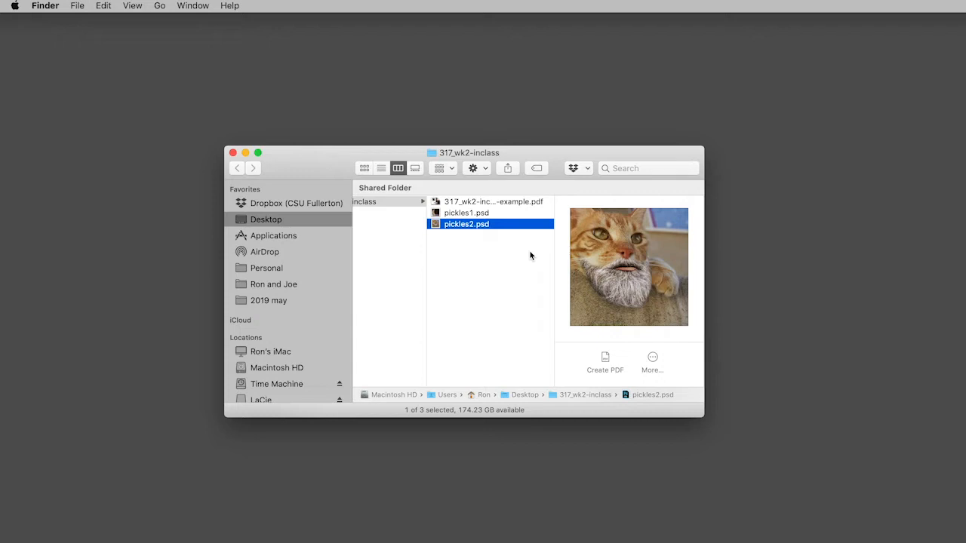
pyautogui.click(481, 202)
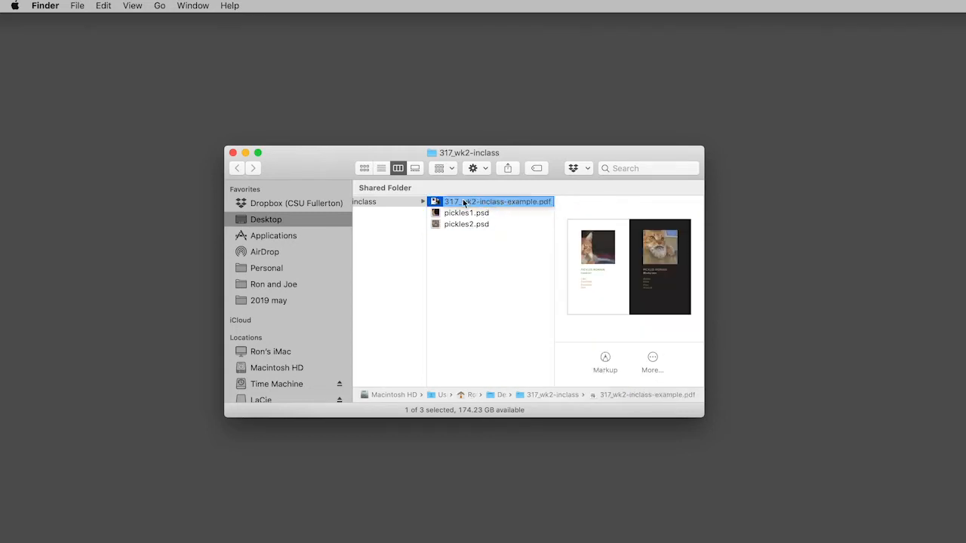
# - Open 317_wk2-inclass-example.pdf to examine the finished layout, and close it along with the folder window
pyautogui.doubleClick(435, 202)
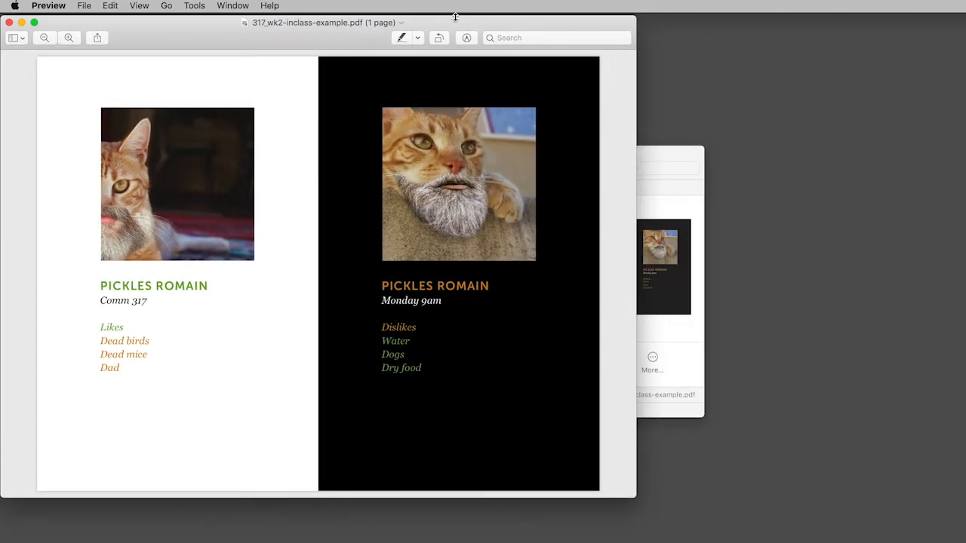
pyautogui.moveTo(455, 17); pyautogui.dragTo(637, 14)
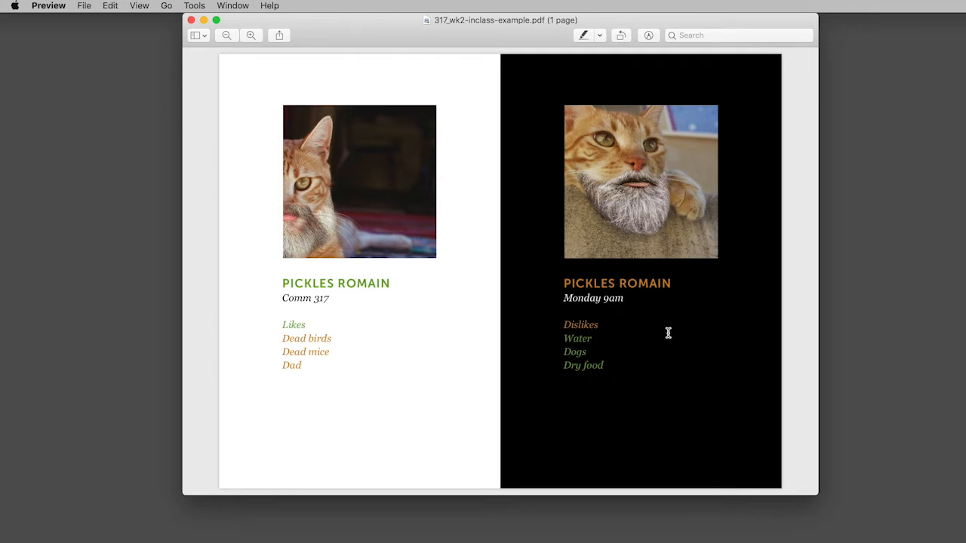
pyautogui.click(192, 21)
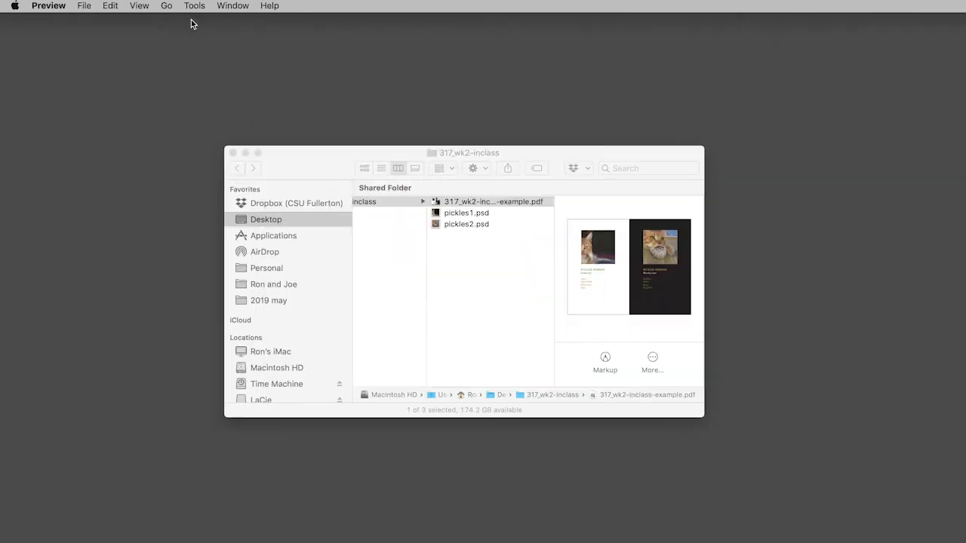
pyautogui.click(234, 152)
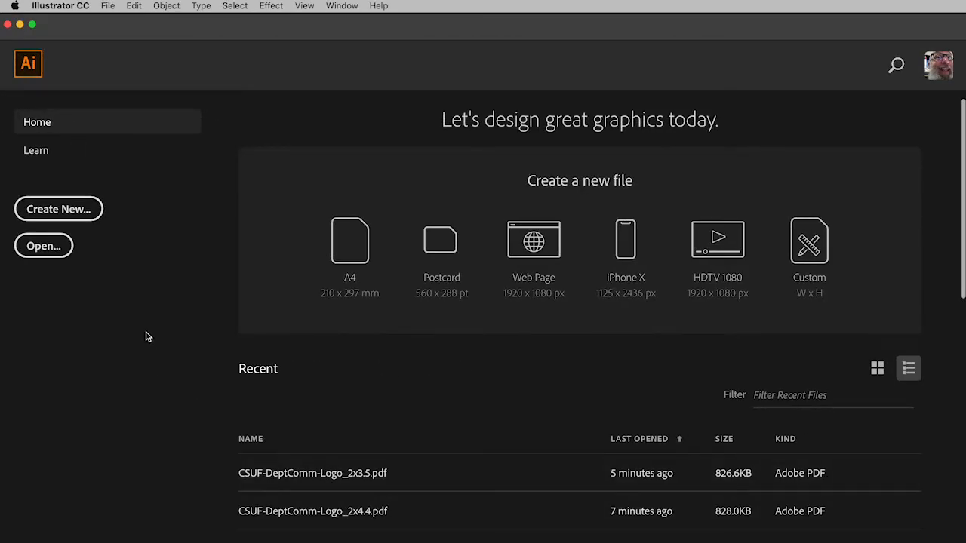
# - In Illustrator, create a new print document from the Letter preset in inches with landscape orientation, 11 x 8.5 in
pyautogui.click(68, 214)
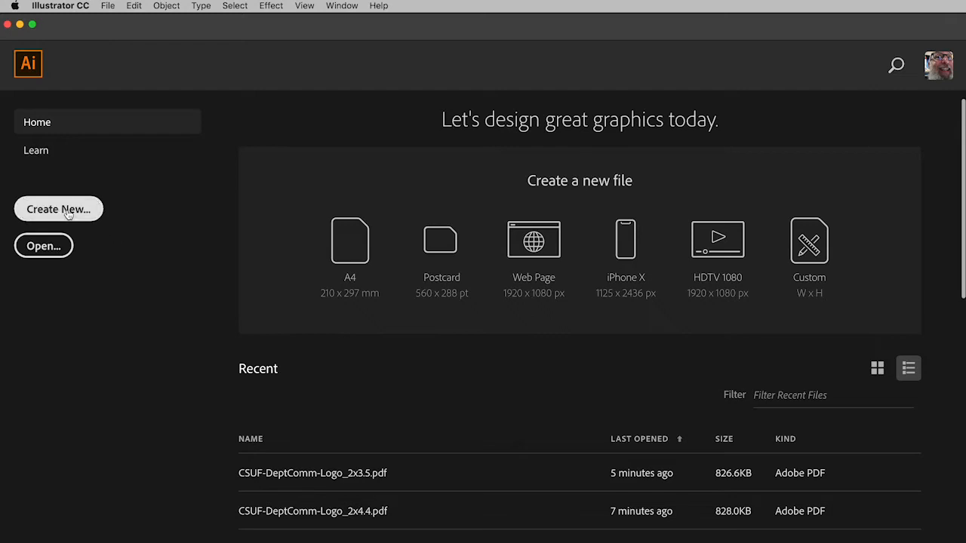
pyautogui.click(68, 215)
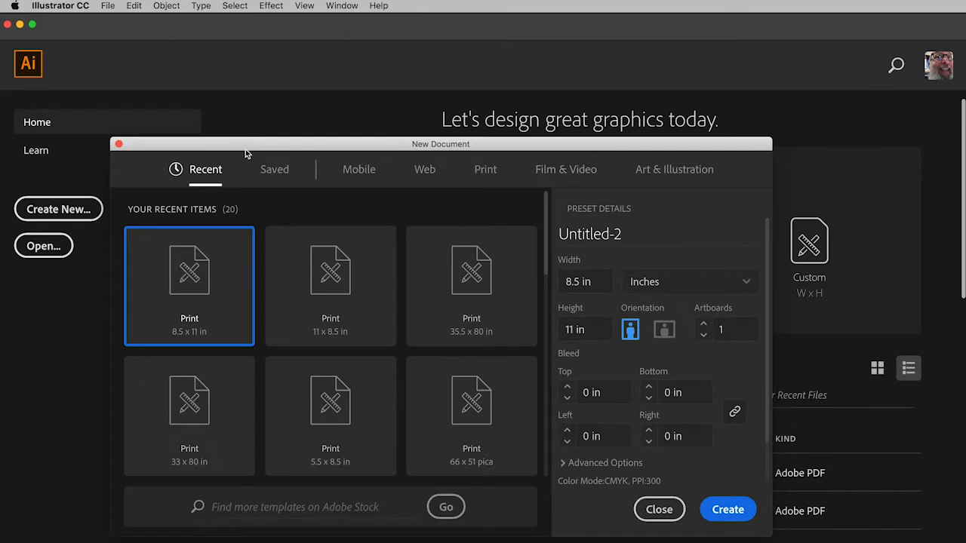
pyautogui.click(486, 176)
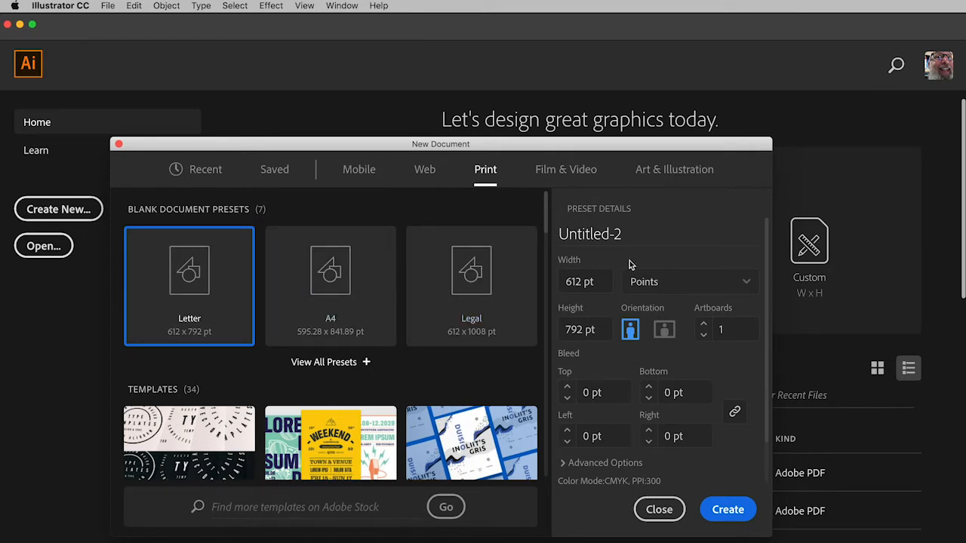
pyautogui.click(748, 285)
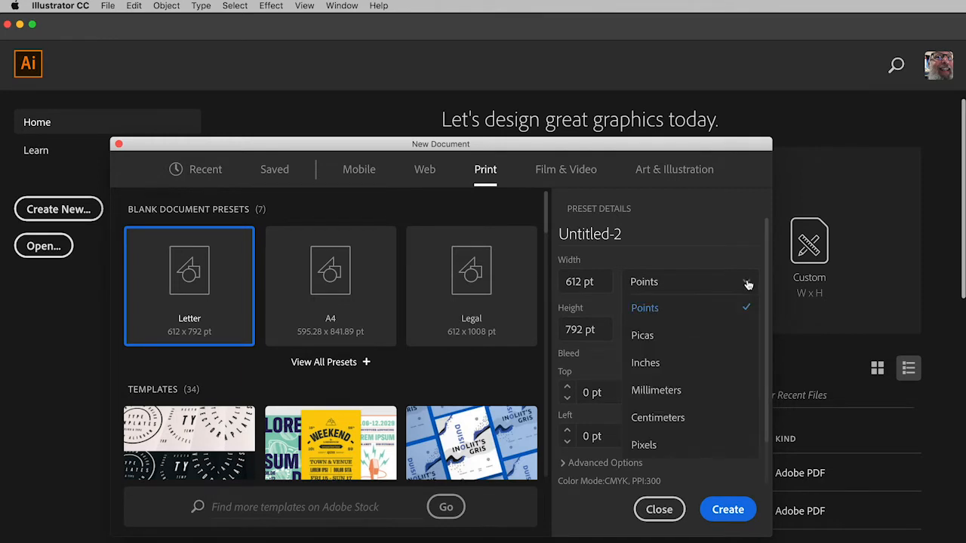
pyautogui.click(666, 364)
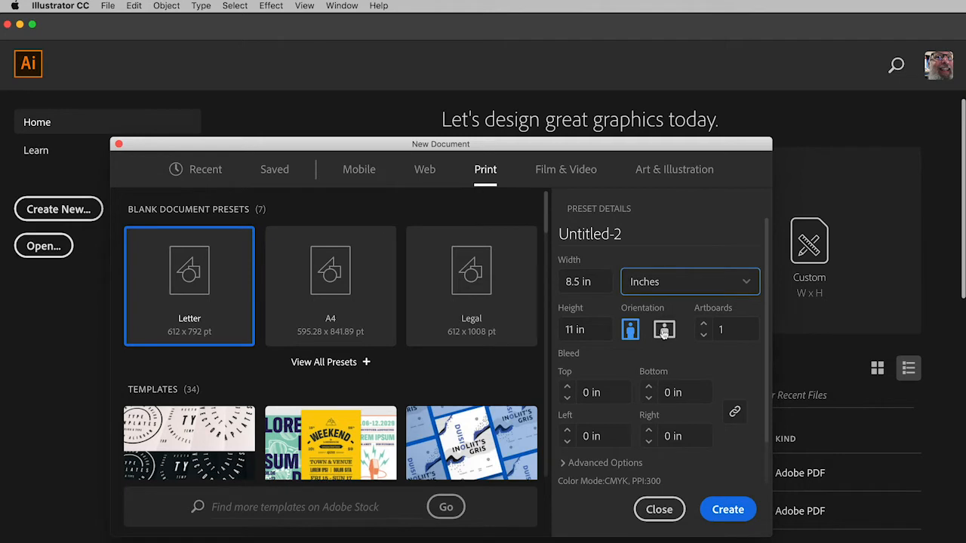
pyautogui.click(665, 336)
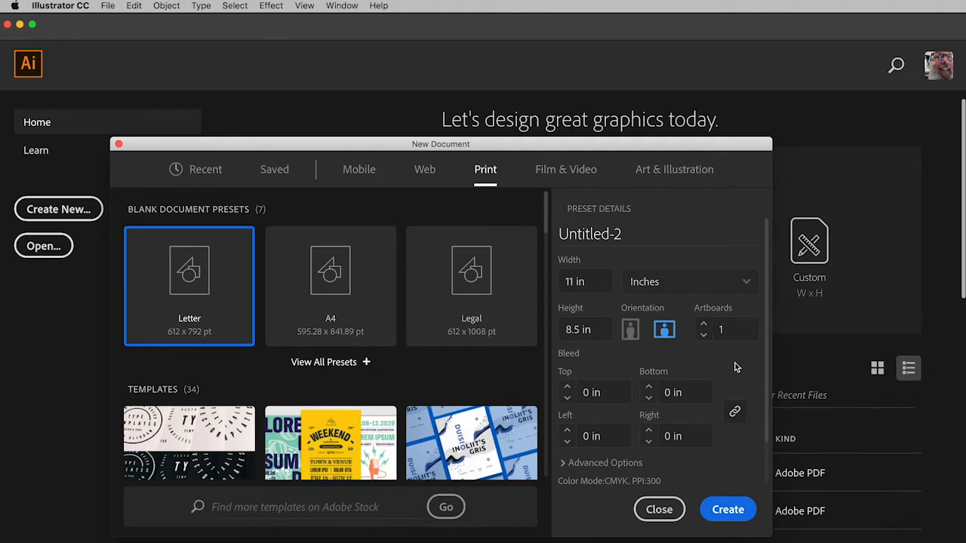
pyautogui.click(728, 510)
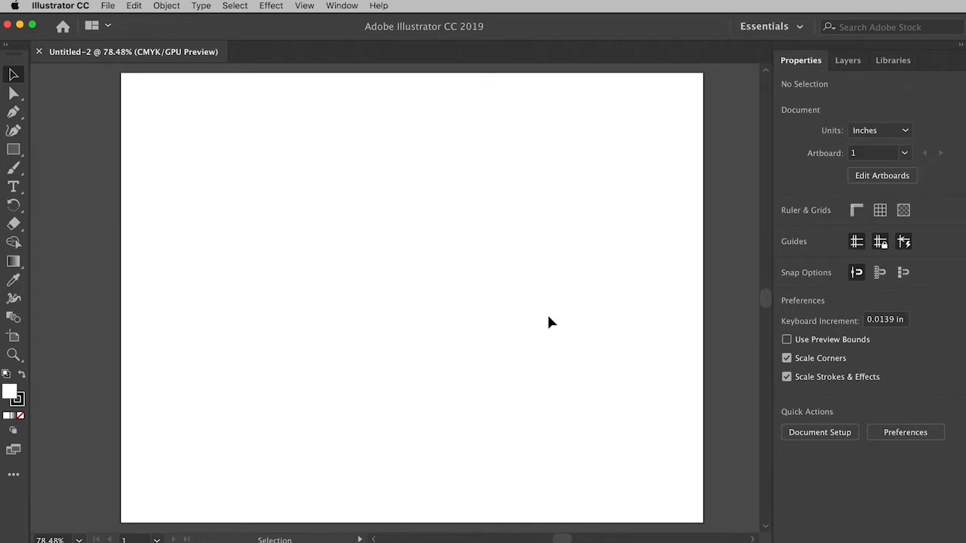
# - Place pickles1.psd from the 317_wk2-inclass folder as a linked image and position it fully within the artboard
pyautogui.click(107, 6)
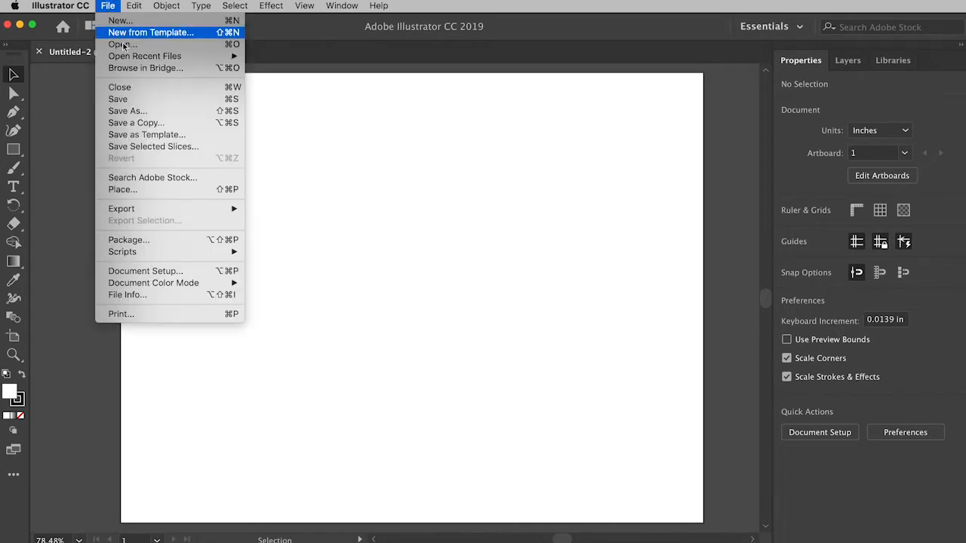
pyautogui.click(148, 190)
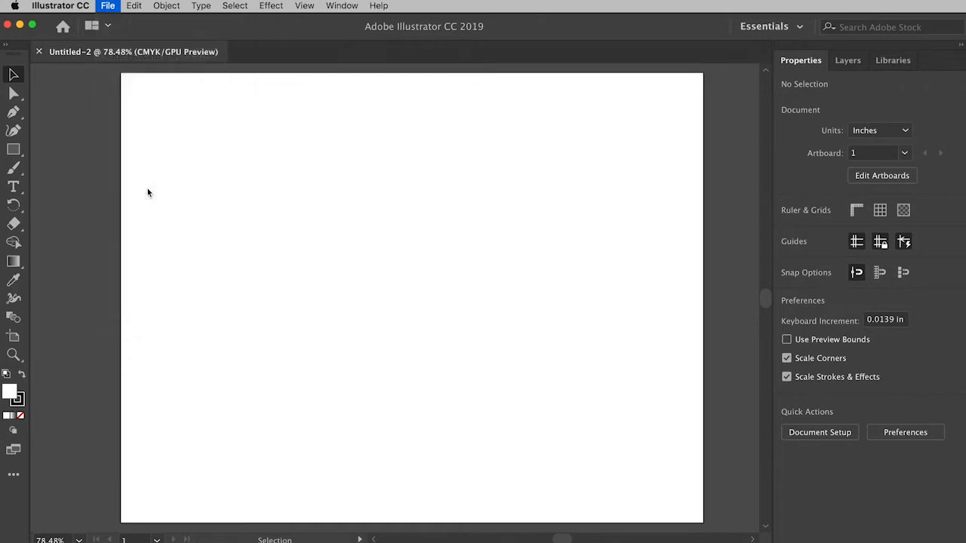
pyautogui.moveTo(558, 163); pyautogui.dragTo(255, 138)
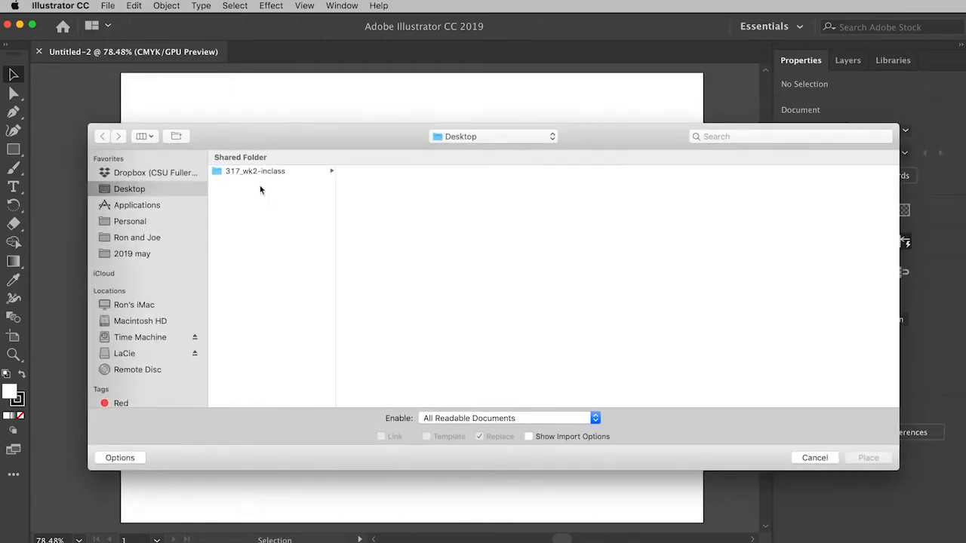
pyautogui.click(253, 174)
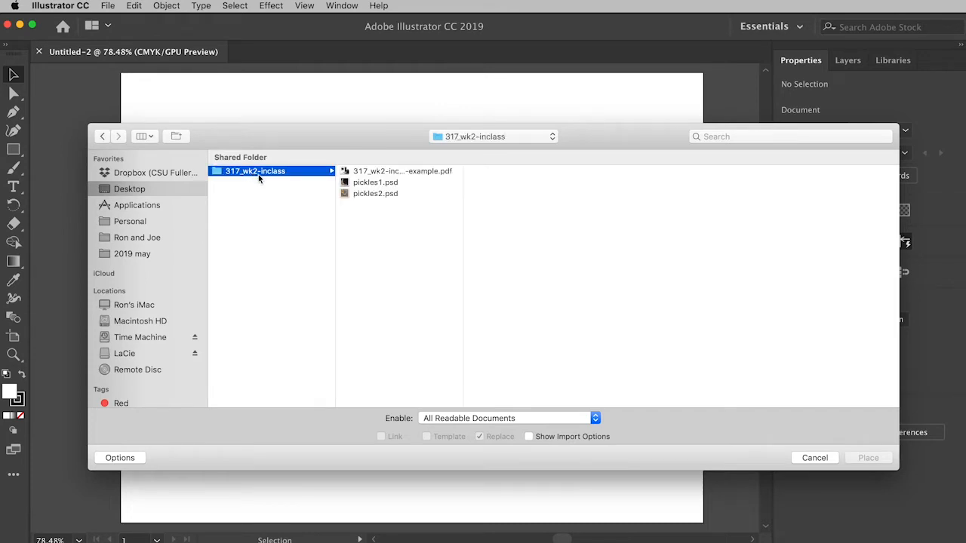
pyautogui.click(366, 185)
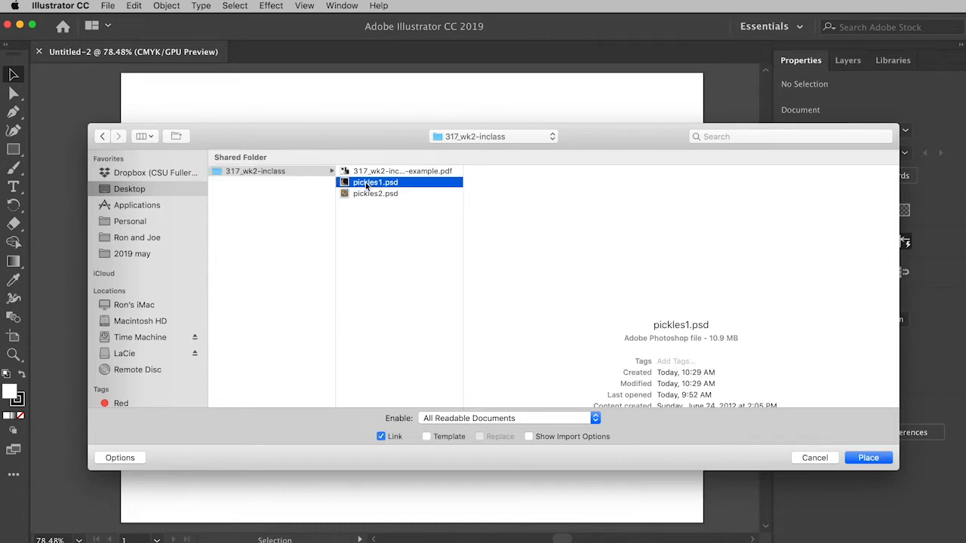
pyautogui.click(868, 458)
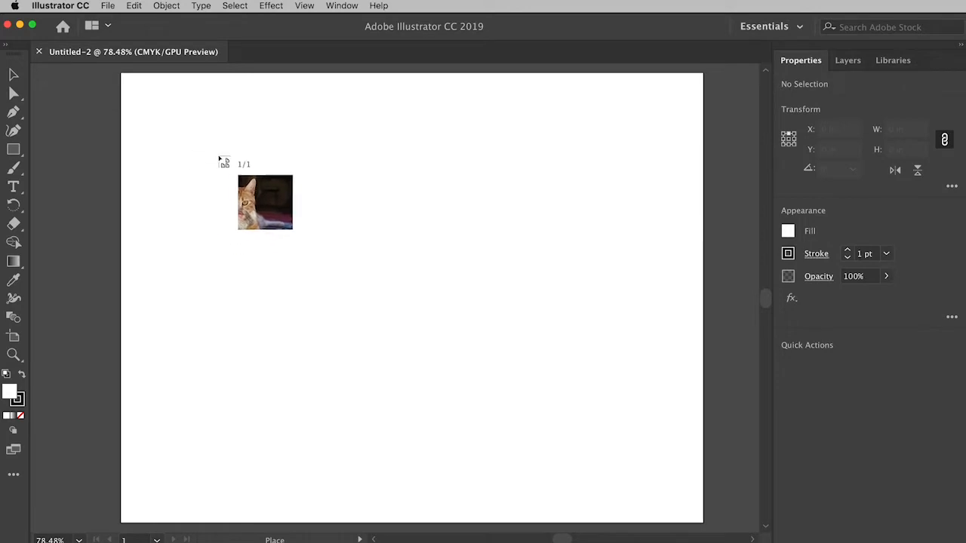
pyautogui.click(178, 127)
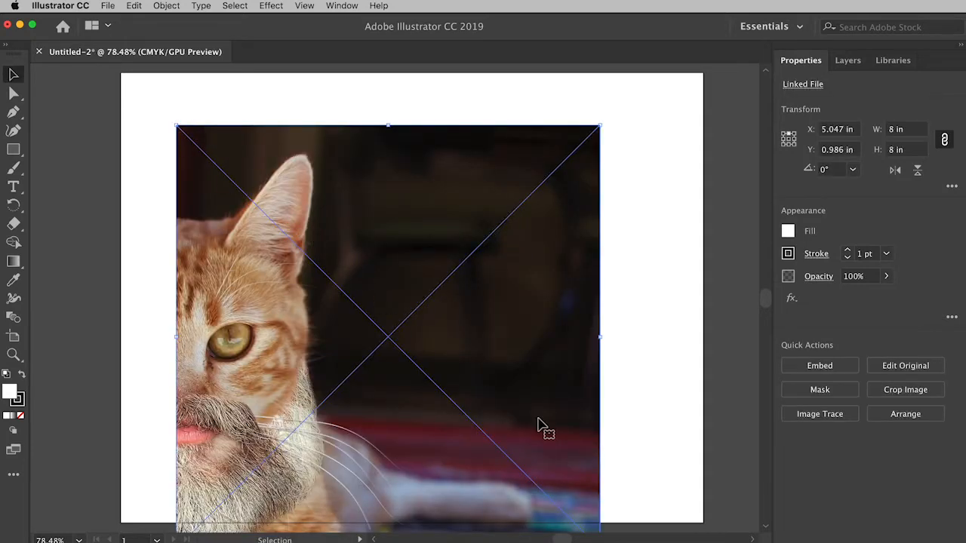
pyautogui.moveTo(527, 428); pyautogui.dragTo(539, 392)
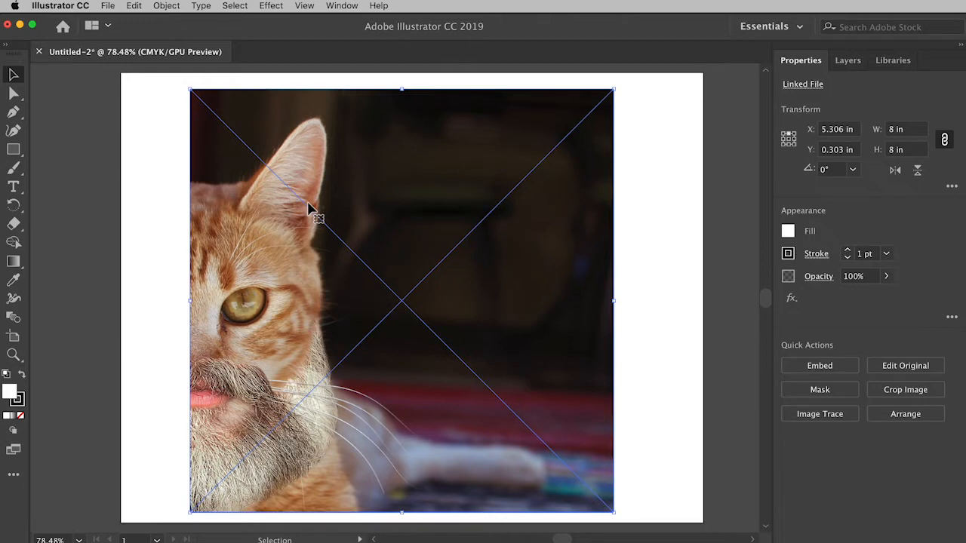
# - Try resizing the cat image without keeping its proportions to about 4.1 x 6.6 in, and undo the resize
pyautogui.click(12, 93)
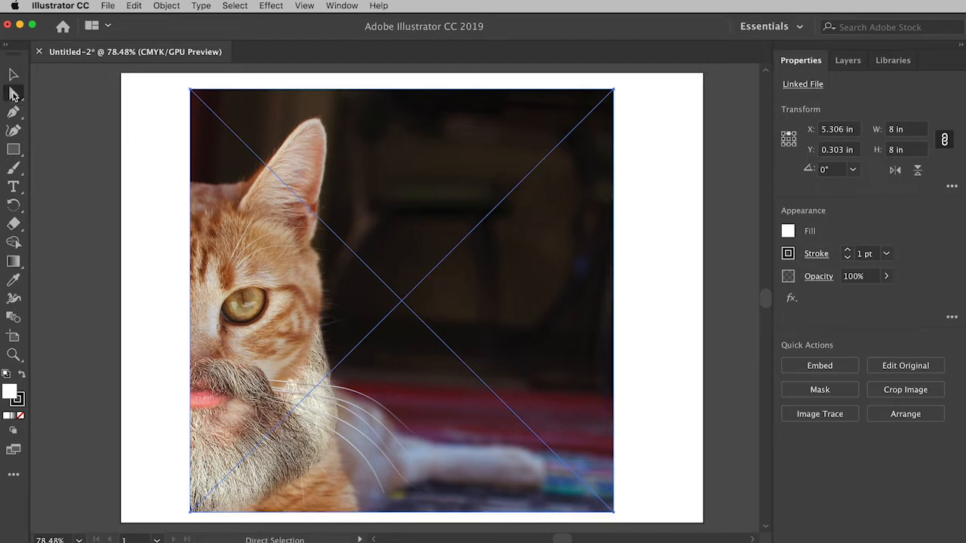
pyautogui.click(12, 74)
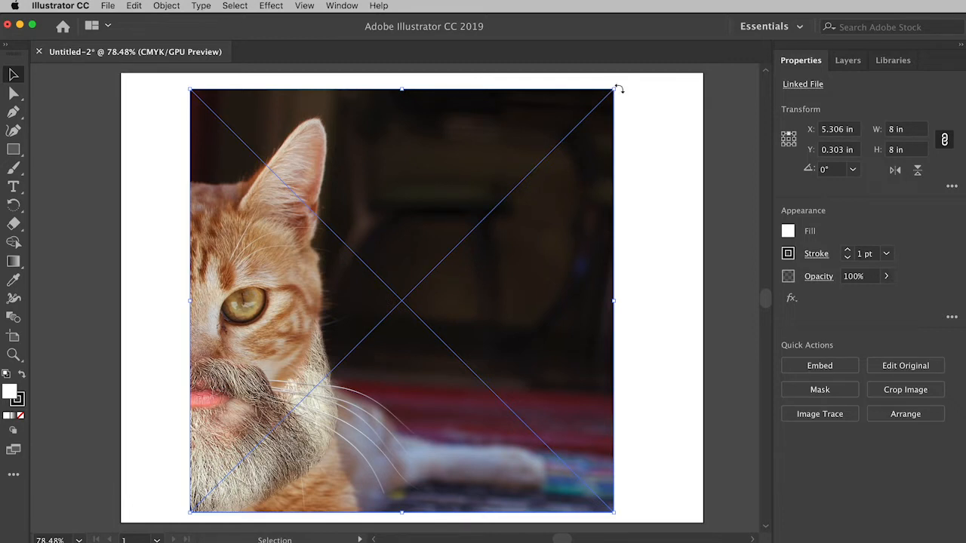
pyautogui.moveTo(613, 88); pyautogui.dragTo(409, 162)
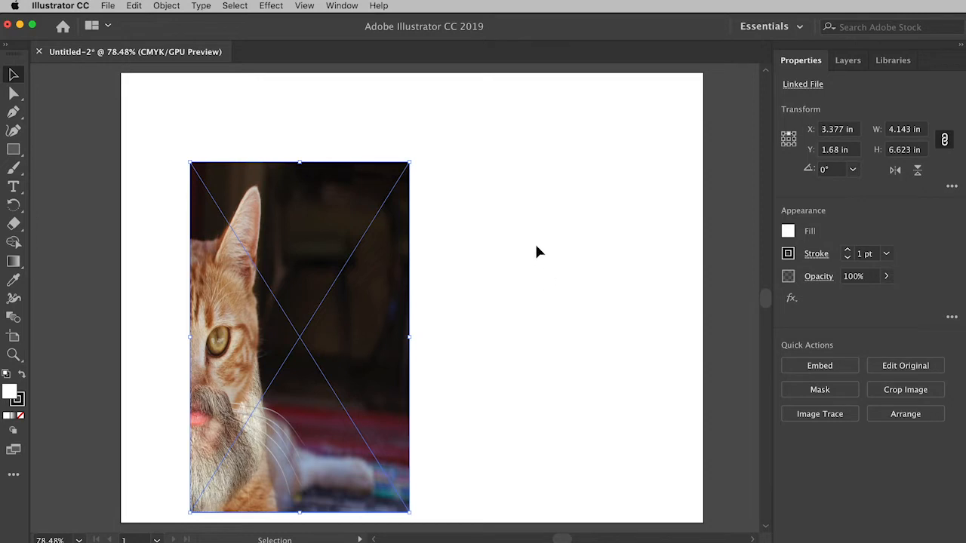
pyautogui.click(134, 6)
pyautogui.click(136, 8)
pyautogui.press('super+z')
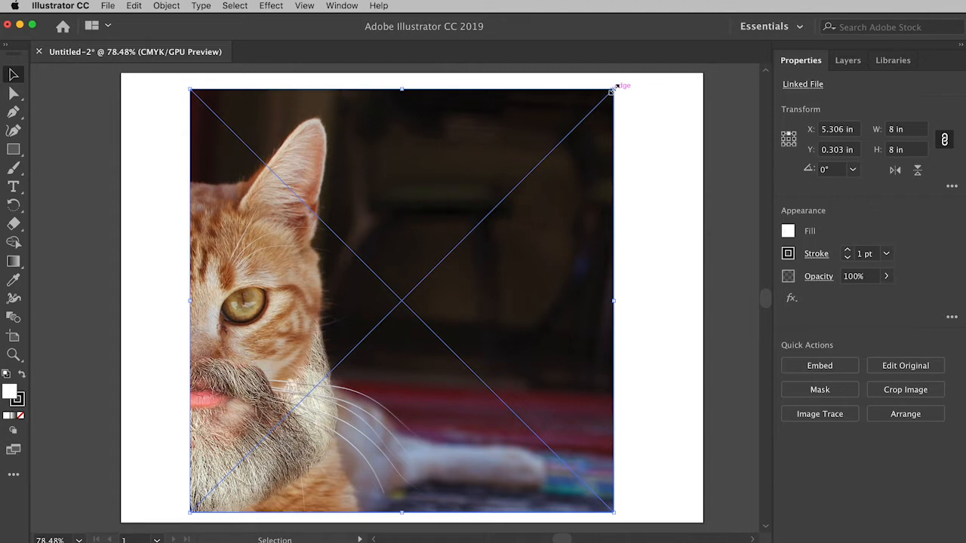
# - Scale the cat image proportionally to about 4.5 in square and move it to the artboard's upper middle area
pyautogui.moveTo(615, 88); pyautogui.dragTo(428, 276)
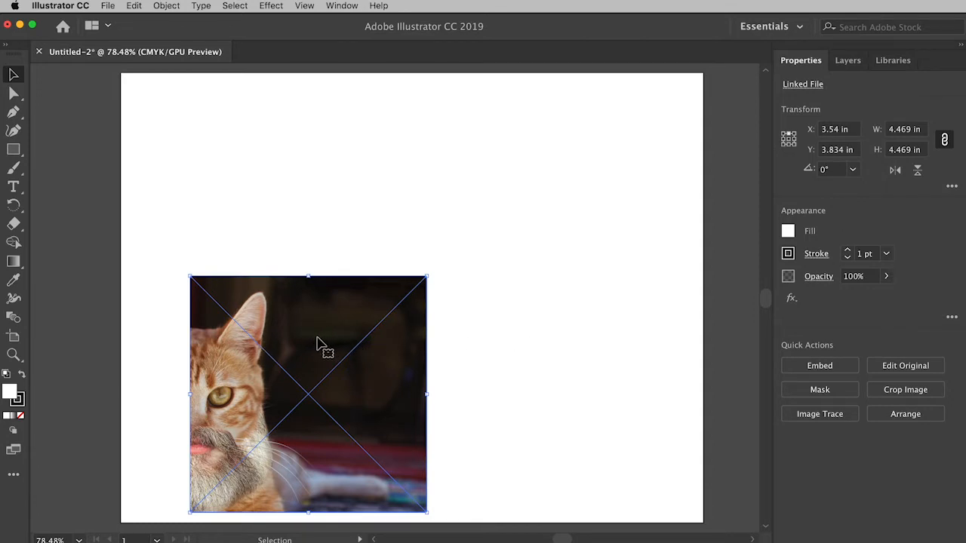
pyautogui.moveTo(320, 344); pyautogui.dragTo(382, 222)
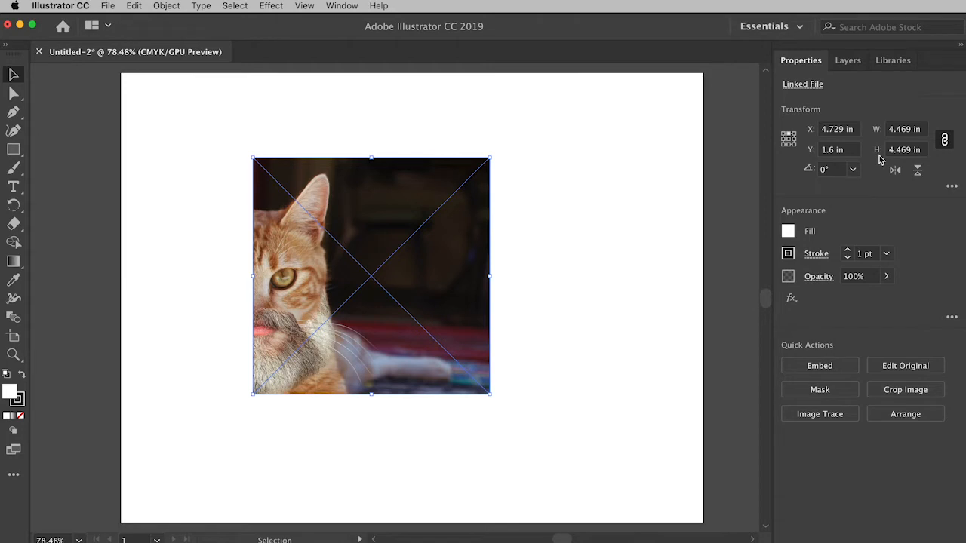
# - Try setting the image width to 3 in with proportions unlinked, undo it, and relink width and height
pyautogui.click(942, 140)
pyautogui.click(944, 140)
pyautogui.moveTo(914, 133); pyautogui.dragTo(872, 128)
pyautogui.write('3')
pyautogui.press('Tab')
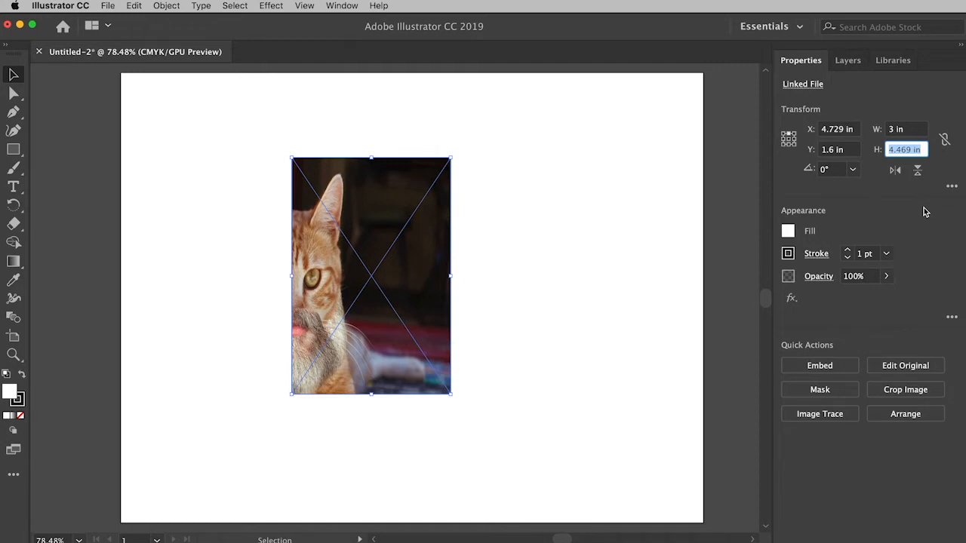
pyautogui.press('super+z')
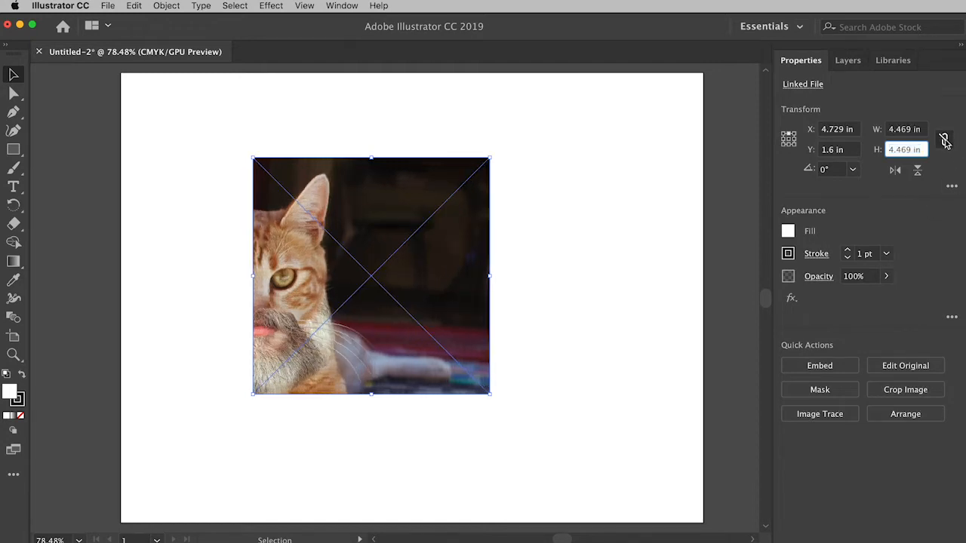
pyautogui.click(945, 141)
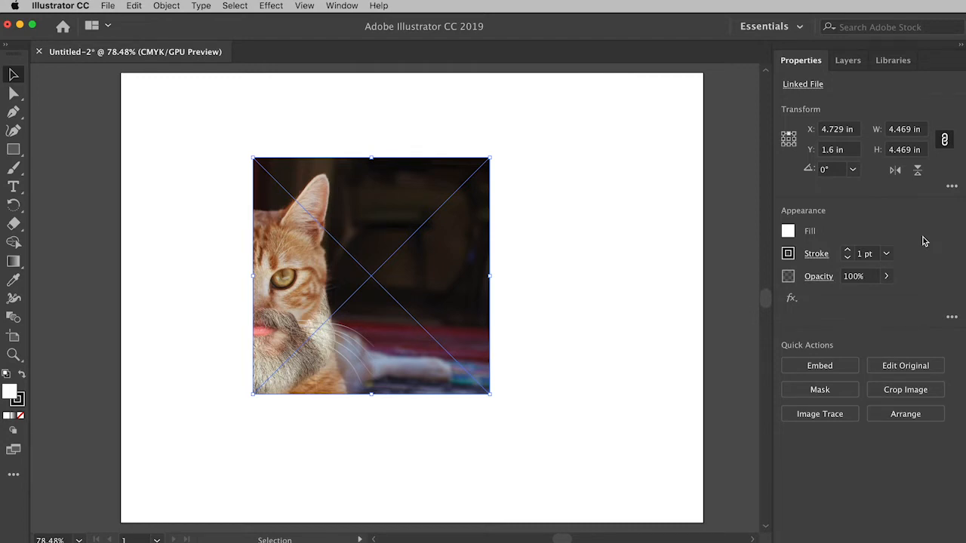
# - Set the cat image's width to 2 in with width and height proportions constrained
pyautogui.click(903, 129)
pyautogui.doubleClick(903, 129)
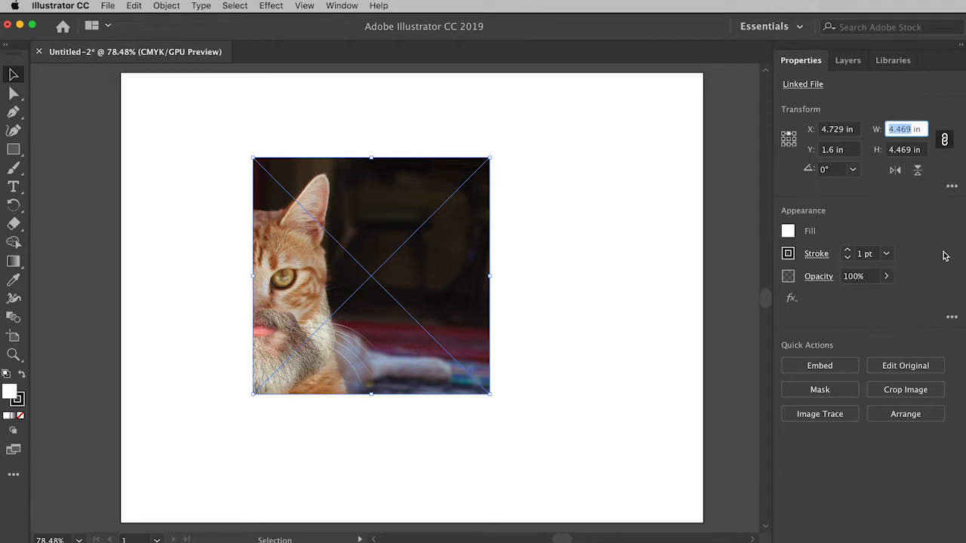
pyautogui.write('2')
pyautogui.press('Tab')
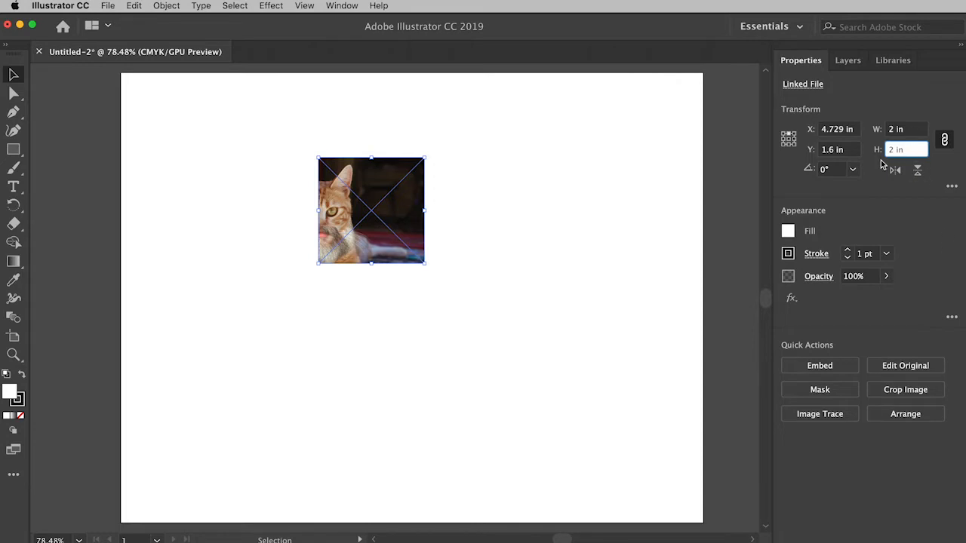
# - Set the cat image's width to 3 in with width and height proportions constrained
pyautogui.click(891, 130)
pyautogui.moveTo(891, 129); pyautogui.dragTo(885, 129)
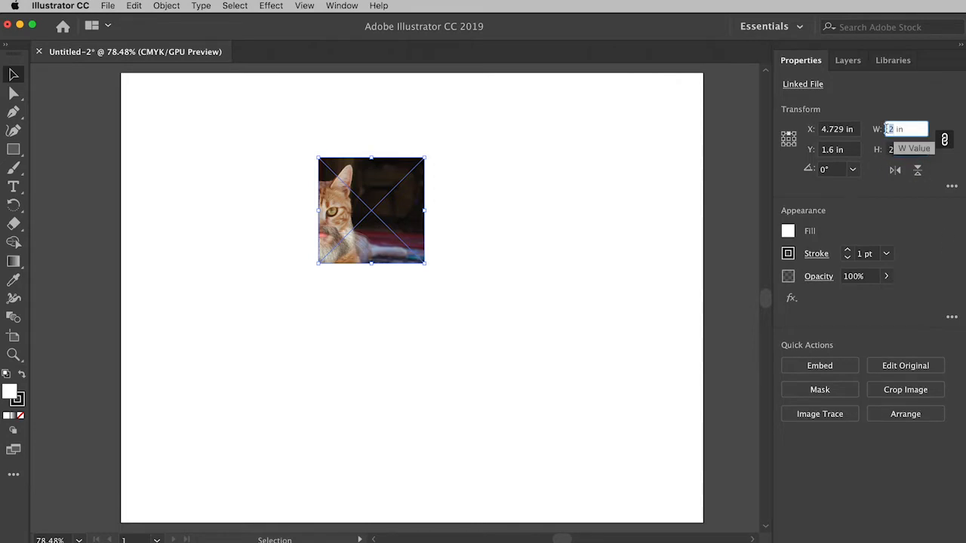
pyautogui.write('3')
pyautogui.press('Tab')
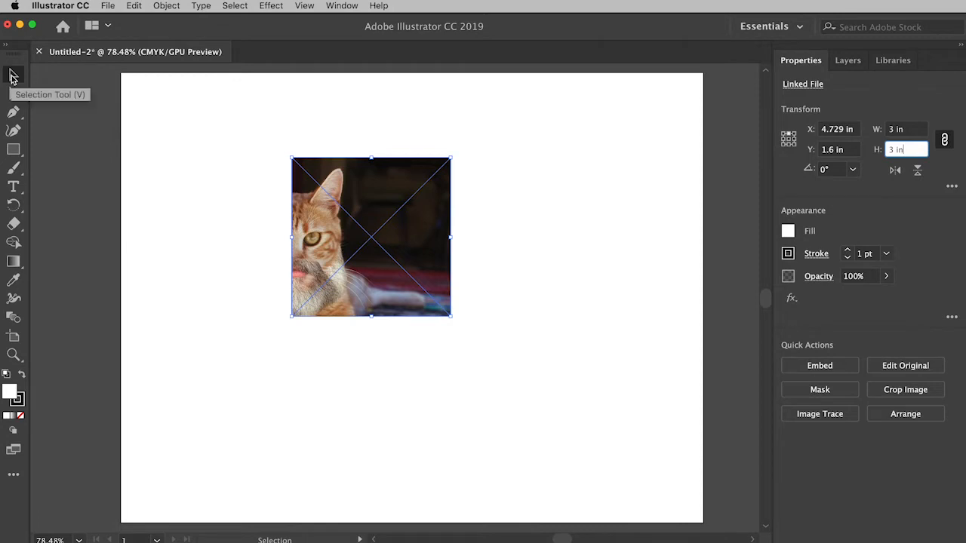
pyautogui.click(11, 76)
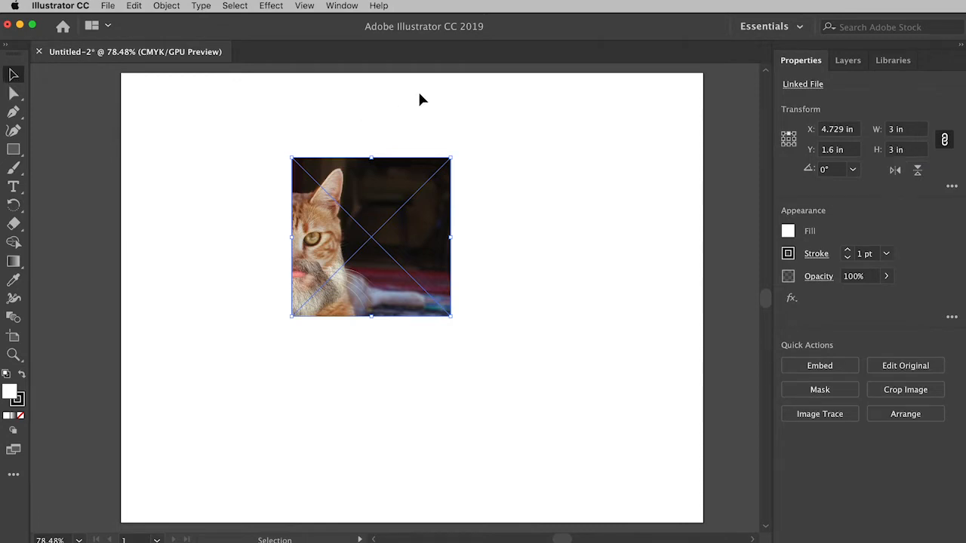
# - Show the rulers and add vertical guides at about 5.5 in and 2.75 in, plus a horizontal guide at about 2 in
pyautogui.click(305, 7)
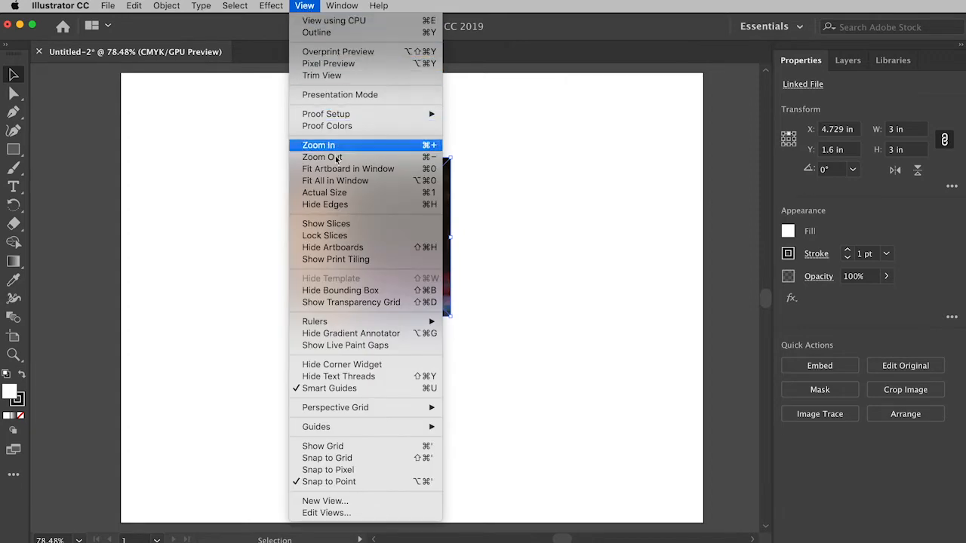
pyautogui.moveTo(339, 322)
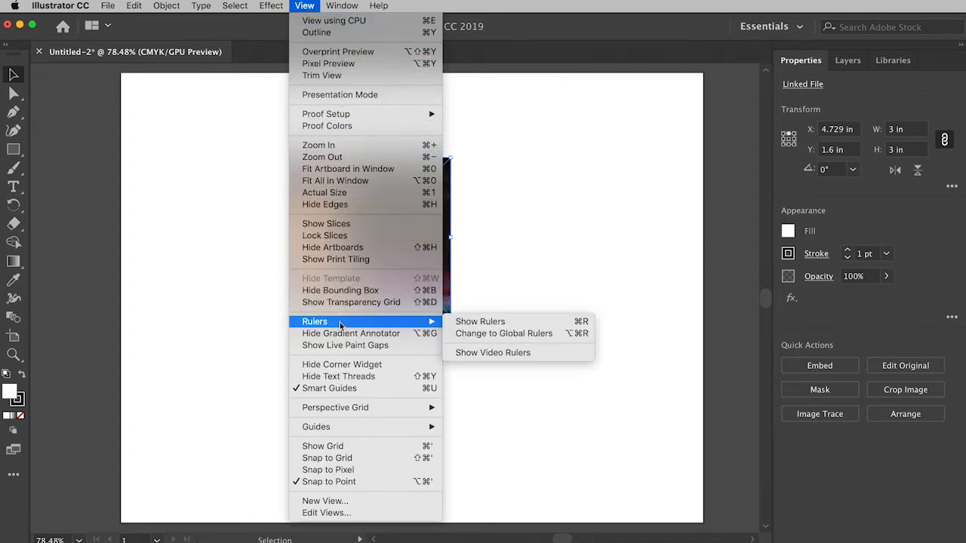
pyautogui.click(490, 323)
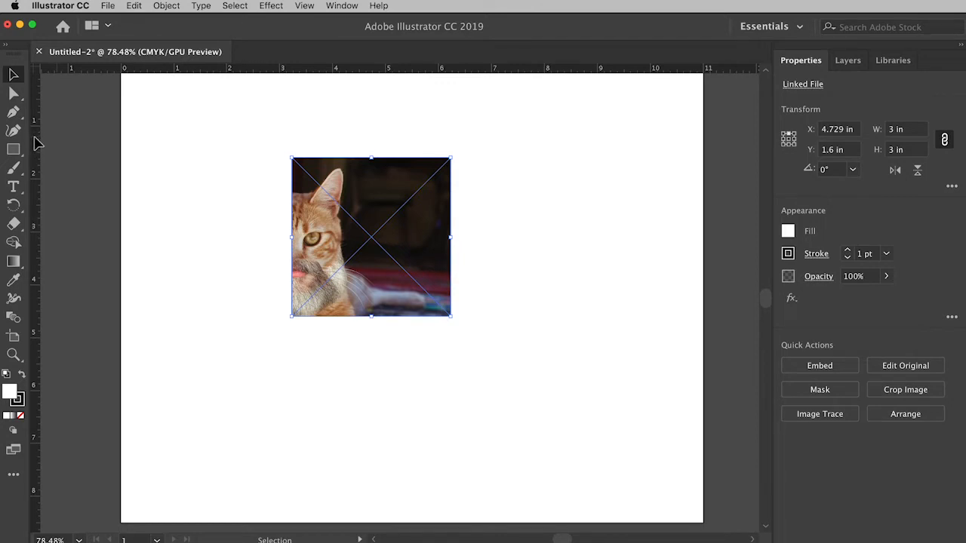
pyautogui.moveTo(35, 135); pyautogui.dragTo(35, 135)
pyautogui.moveTo(34, 141); pyautogui.dragTo(156, 140)
pyautogui.moveTo(311, 126); pyautogui.dragTo(412, 118)
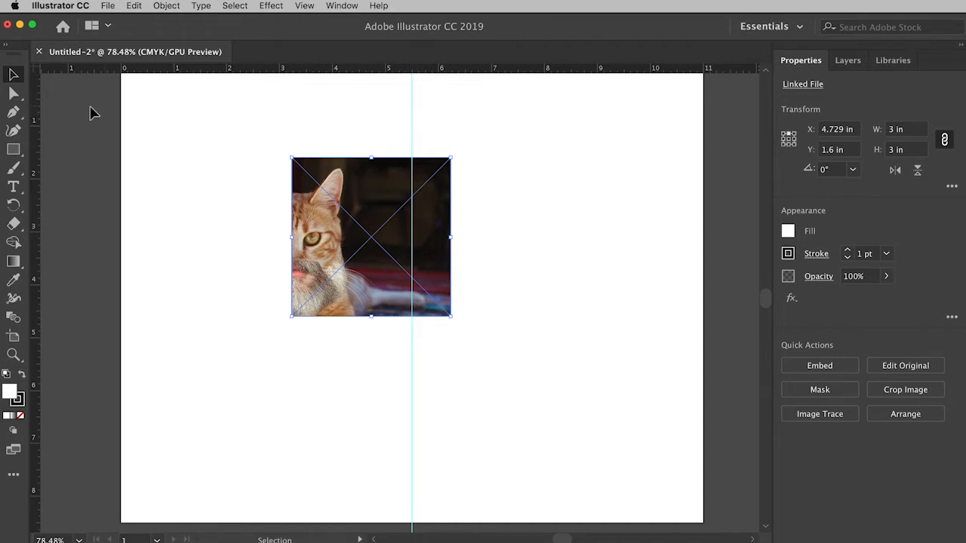
pyautogui.moveTo(36, 169); pyautogui.dragTo(267, 123)
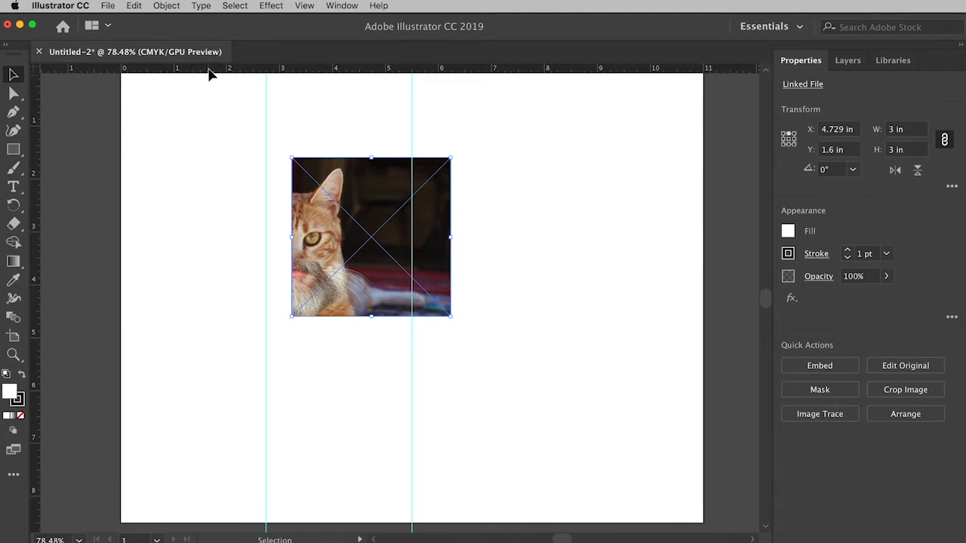
pyautogui.moveTo(210, 69); pyautogui.dragTo(195, 181)
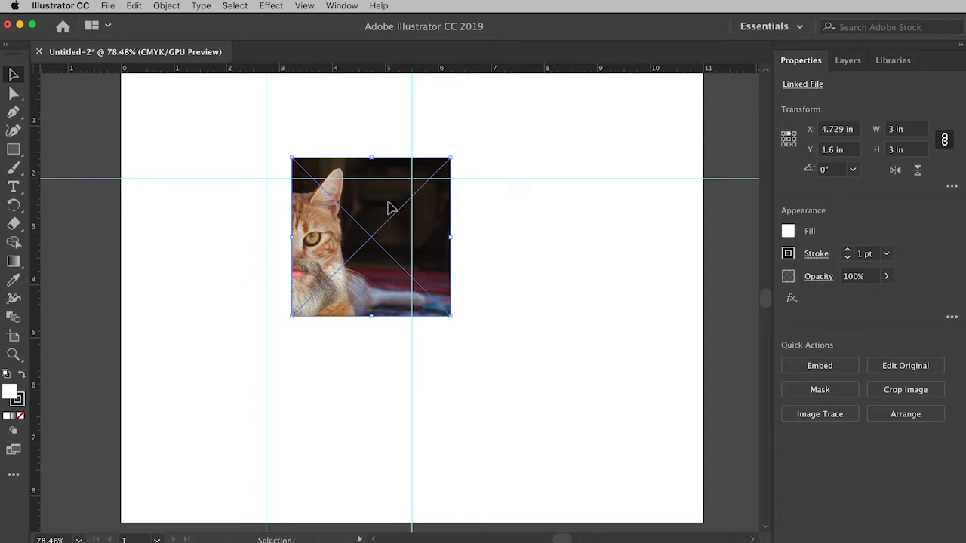
# - Move the cat image so its top-center point snaps to the intersection of the 2.75 in vertical and 2 in horizontal guides
pyautogui.moveTo(390, 205); pyautogui.dragTo(283, 229)
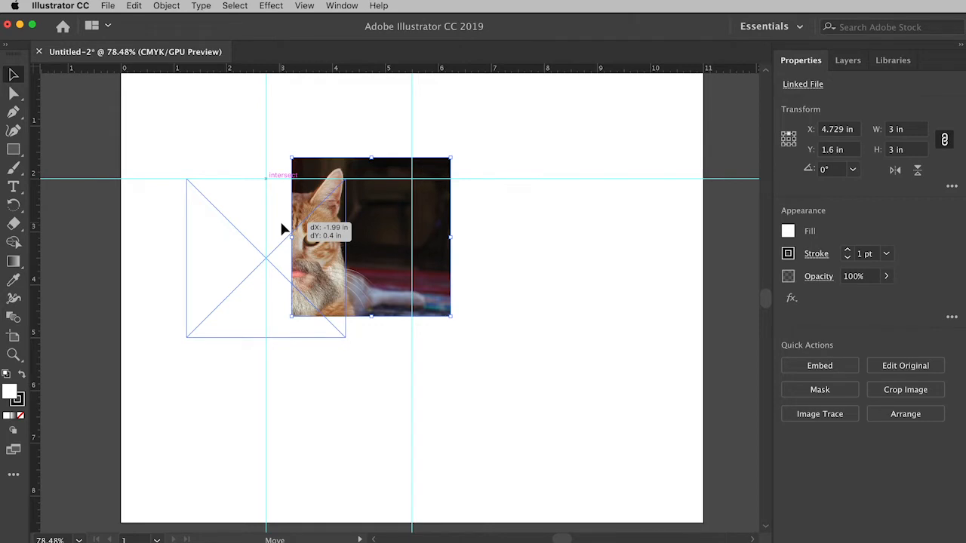
pyautogui.moveTo(282, 229); pyautogui.dragTo(280, 227)
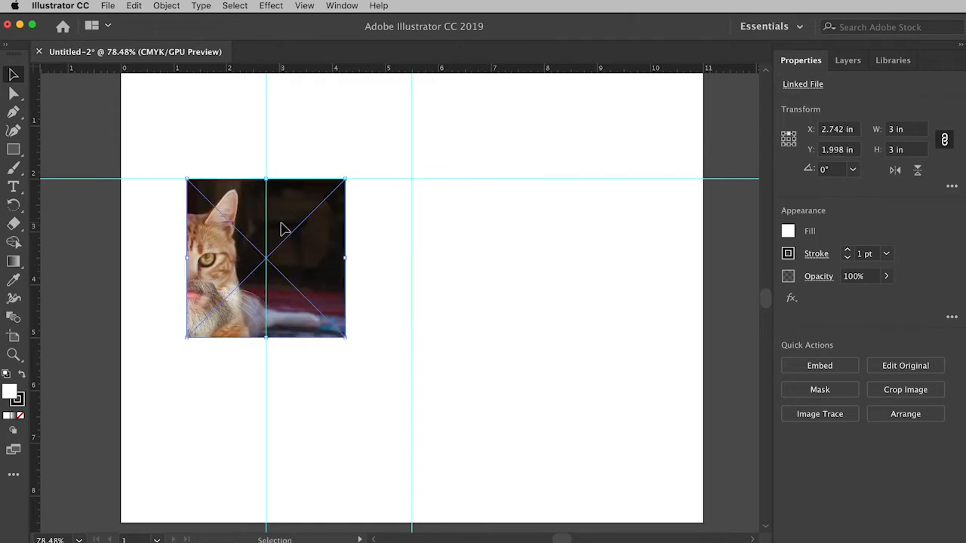
pyautogui.click(305, 6)
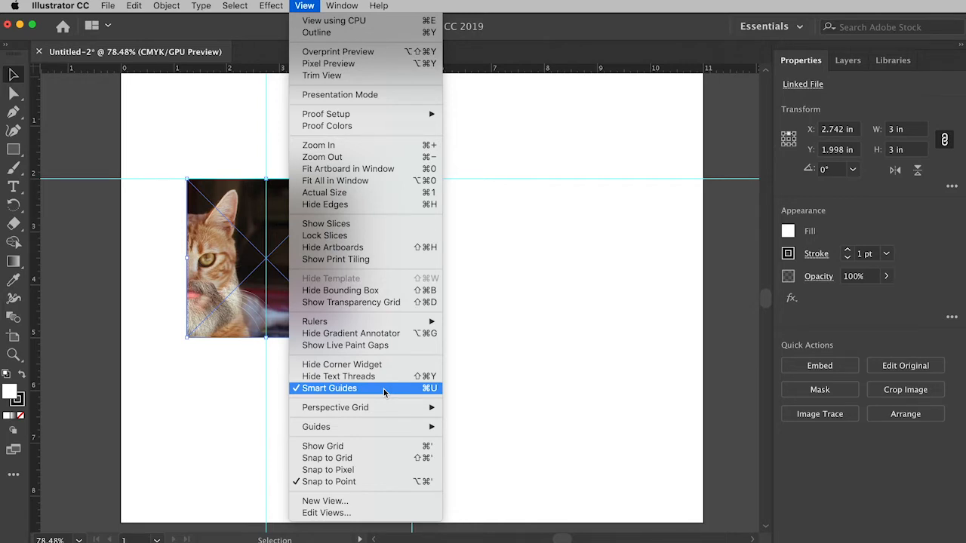
pyautogui.click(541, 396)
pyautogui.moveTo(308, 293)
pyautogui.mouseDown()
pyautogui.moveTo(352, 316)
pyautogui.moveTo(386, 313)
pyautogui.moveTo(392, 294)
pyautogui.moveTo(308, 294)
pyautogui.mouseUp()
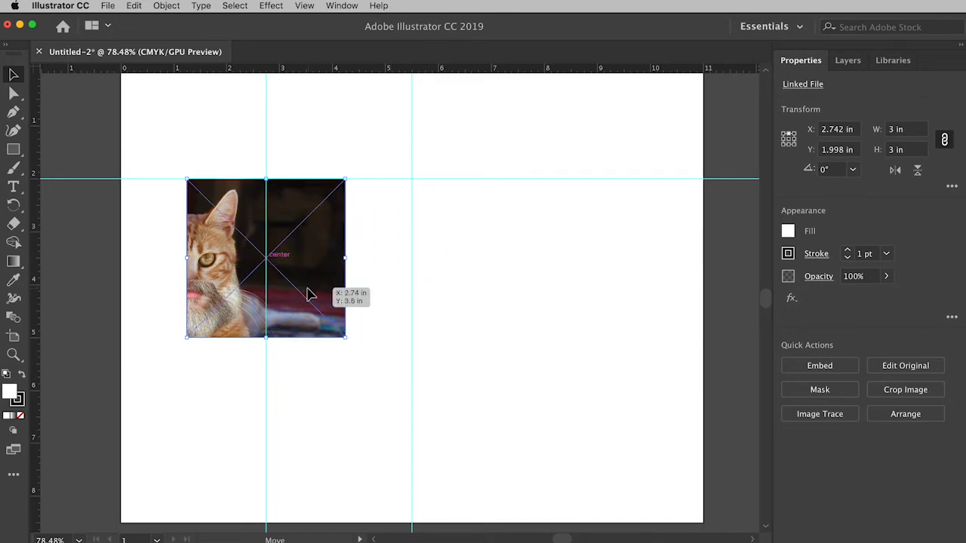
pyautogui.moveTo(308, 293); pyautogui.dragTo(308, 293)
pyautogui.moveTo(308, 294); pyautogui.dragTo(308, 294)
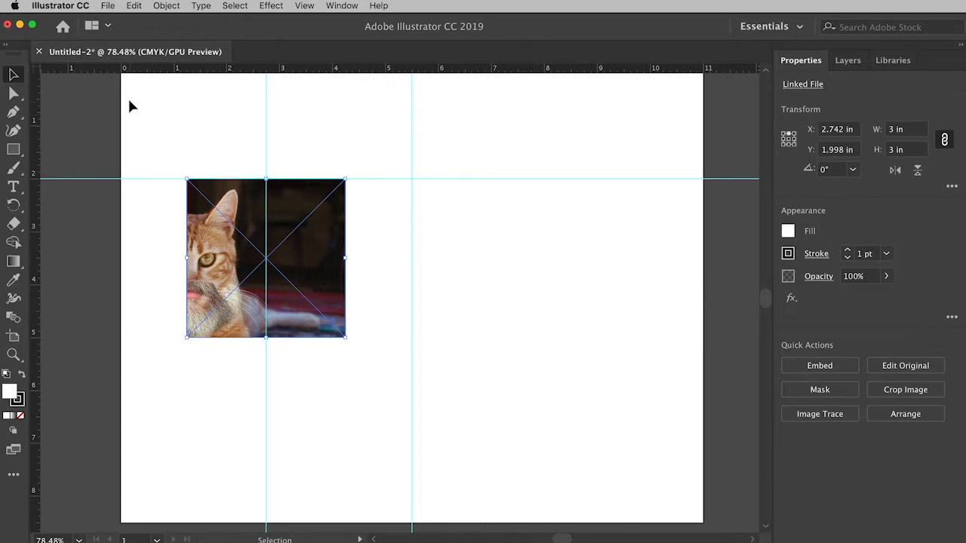
# - Place pickles2.psd at full size with its upper-left corner at about X 1.45 in, Y 0.68 in
pyautogui.click(107, 6)
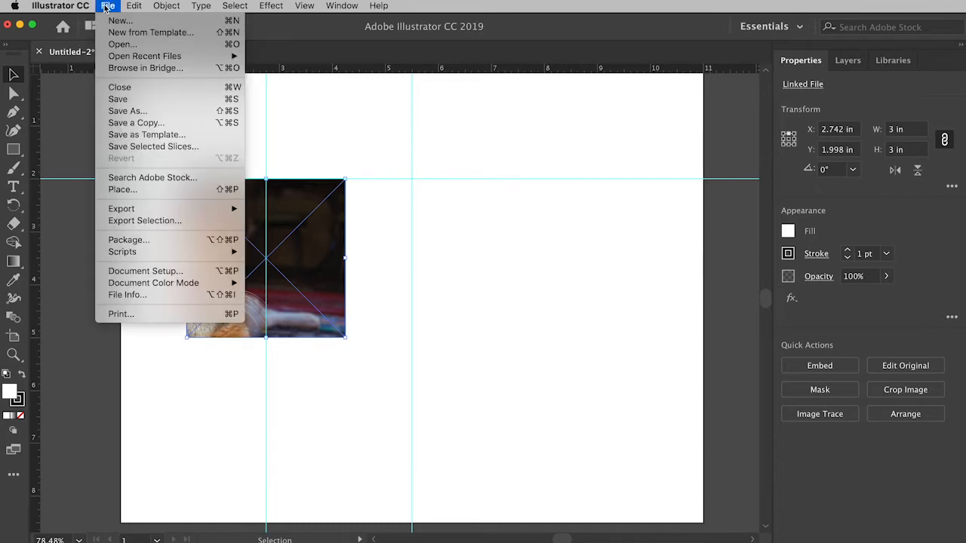
pyautogui.click(133, 189)
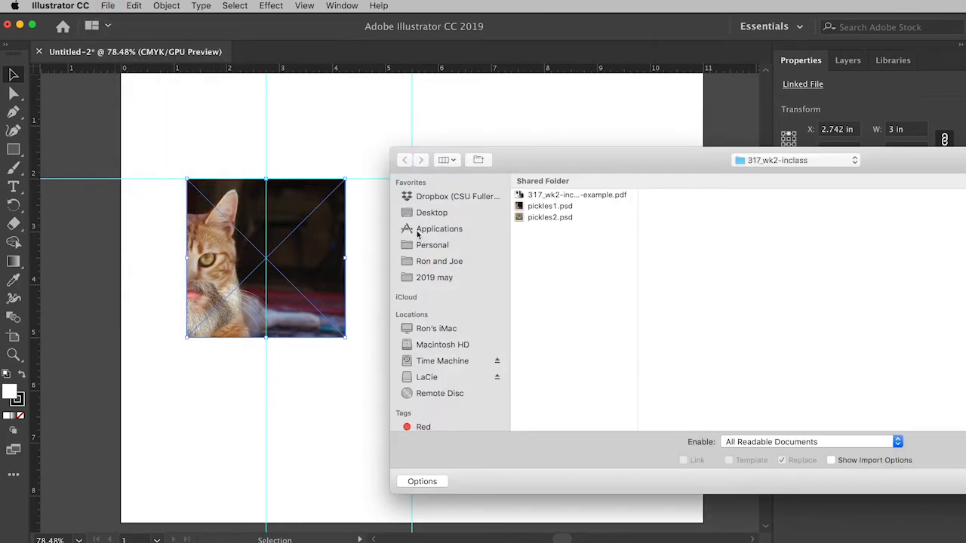
pyautogui.click(560, 220)
pyautogui.moveTo(597, 181); pyautogui.dragTo(264, 124)
pyautogui.click(837, 448)
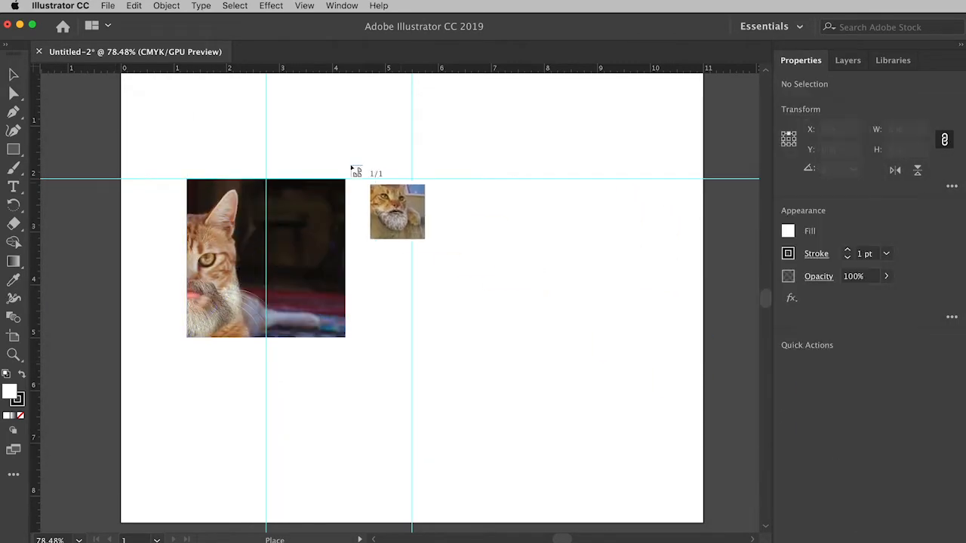
pyautogui.click(198, 109)
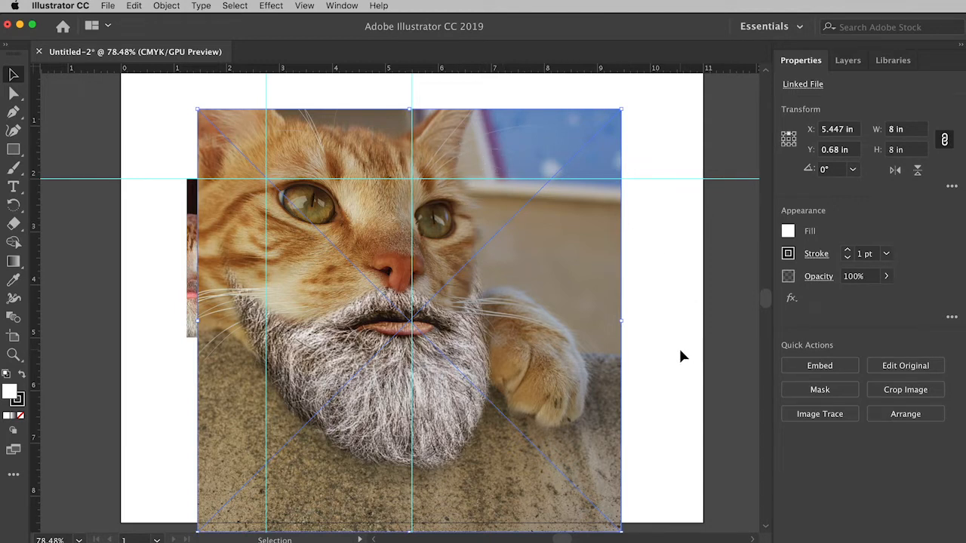
# - Try scaling the placed pickles2.psd image to 3 in from its top-center reference point, and restore it to 8 in
pyautogui.click(893, 131)
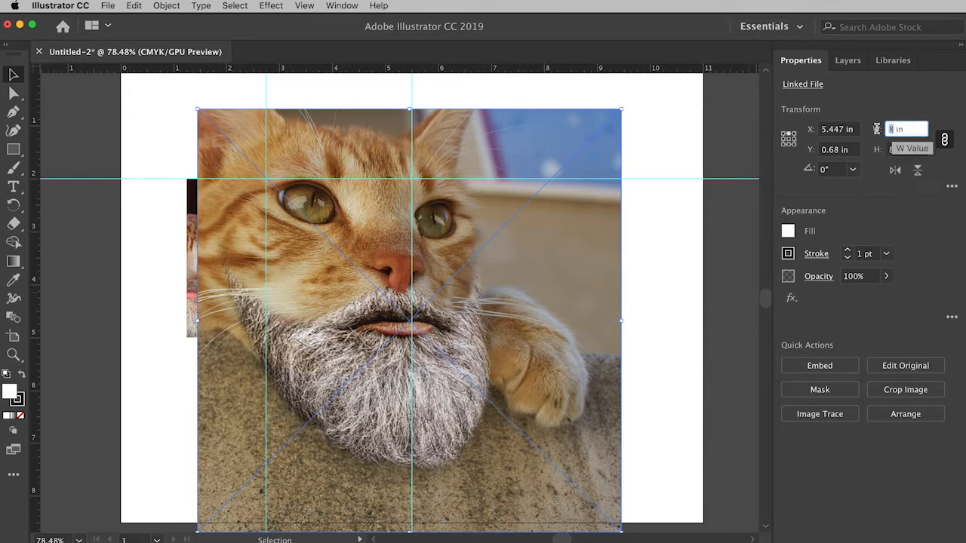
pyautogui.write('3')
pyautogui.press('Return')
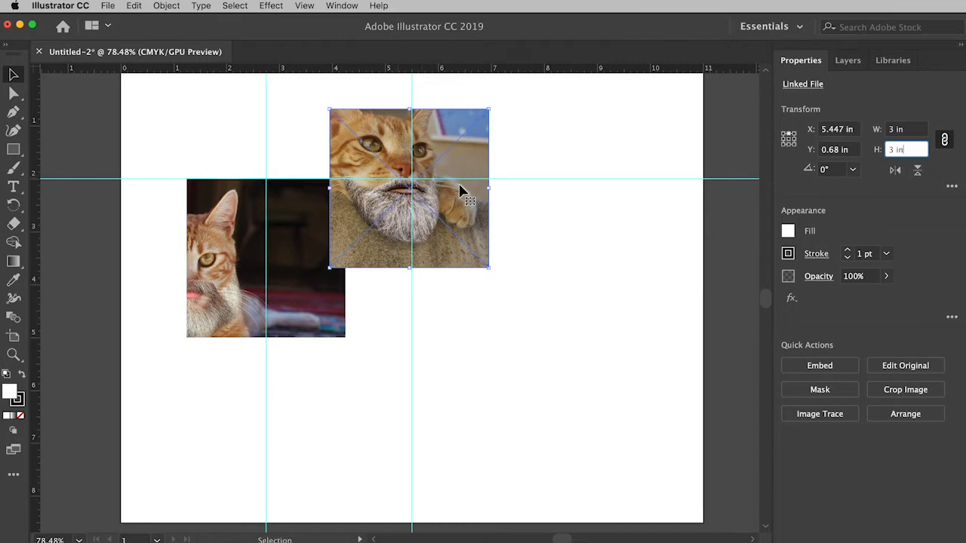
pyautogui.write('8')
pyautogui.press('Return')
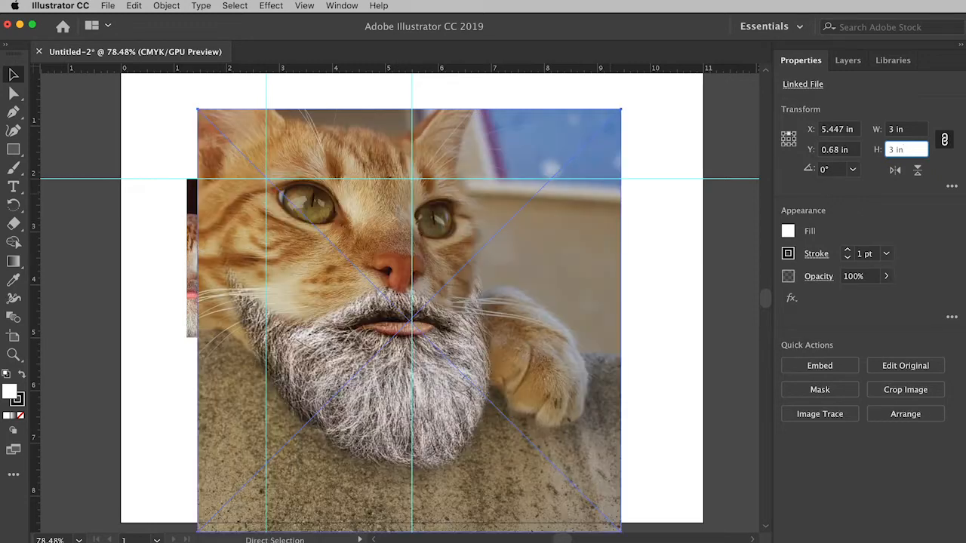
# - Set the pickles2.psd image's reference point to its upper-left corner and its width to 3 in with proportions constrained
pyautogui.click(785, 135)
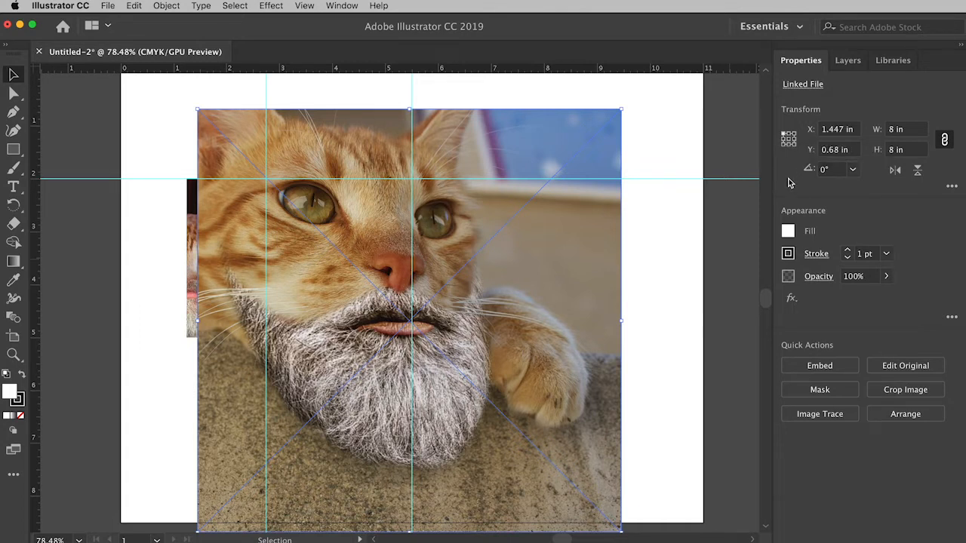
pyautogui.click(891, 129)
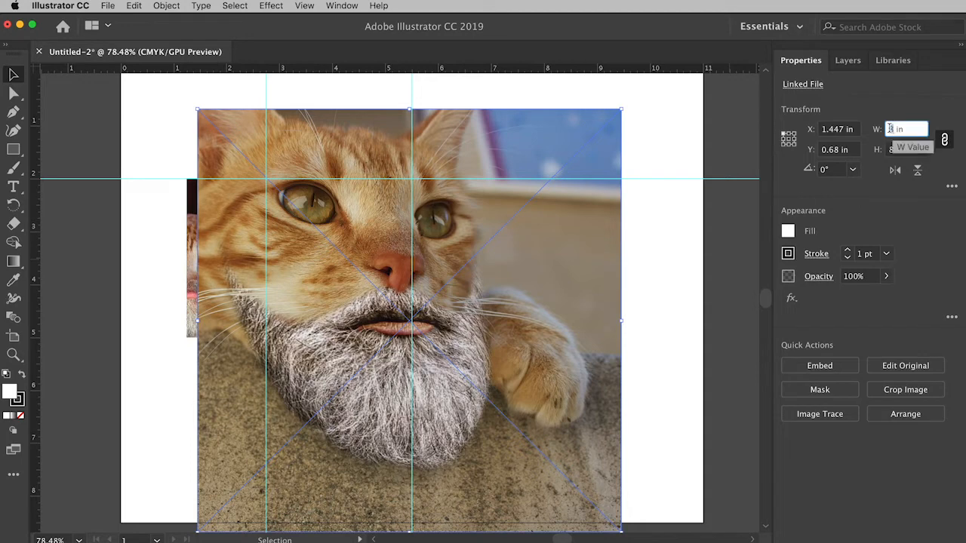
pyautogui.write('3')
pyautogui.press('Tab')
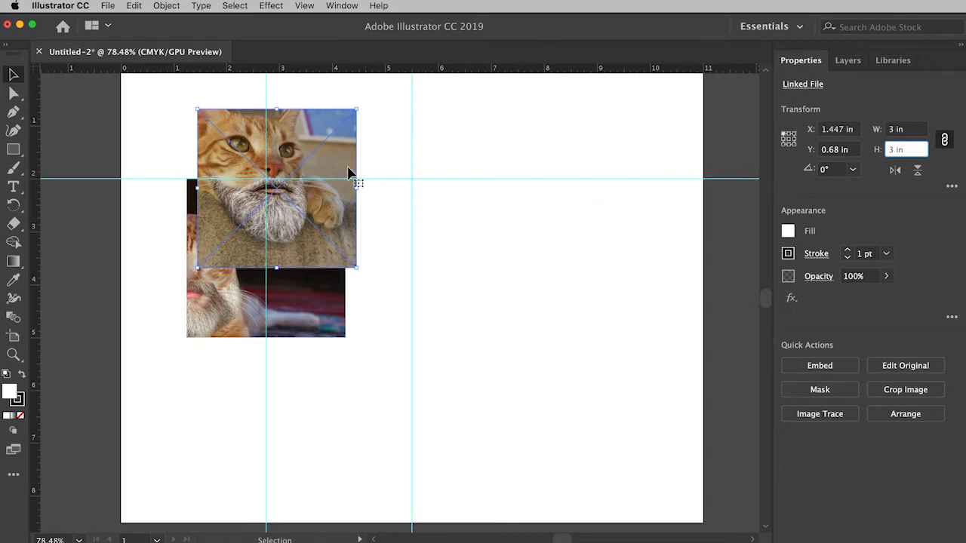
# - Move the pickles2.psd image to the artboard's right half, with its top-center point at X 8.25 in and Y 2 in
pyautogui.moveTo(324, 168); pyautogui.dragTo(592, 260)
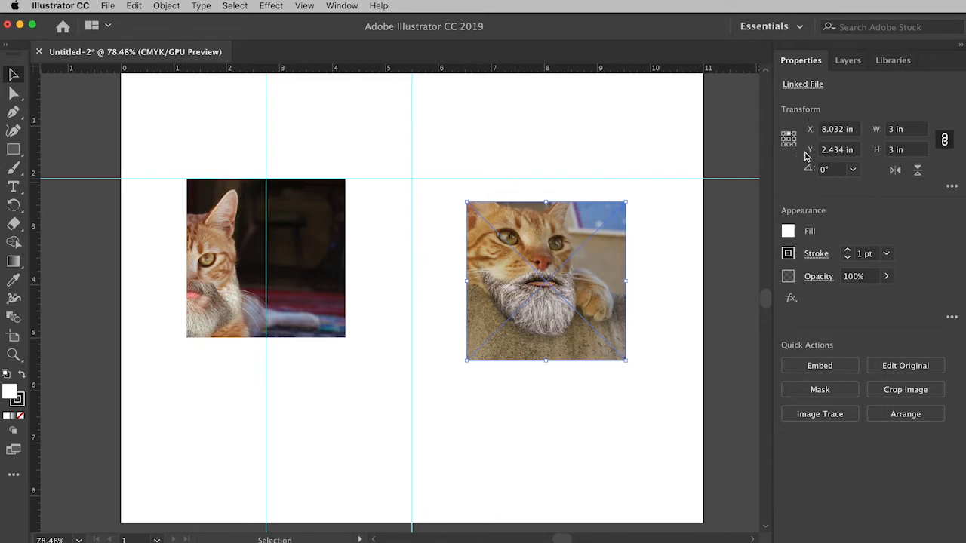
pyautogui.moveTo(843, 151); pyautogui.dragTo(828, 151)
pyautogui.press('BackSpace')
pyautogui.press('Return')
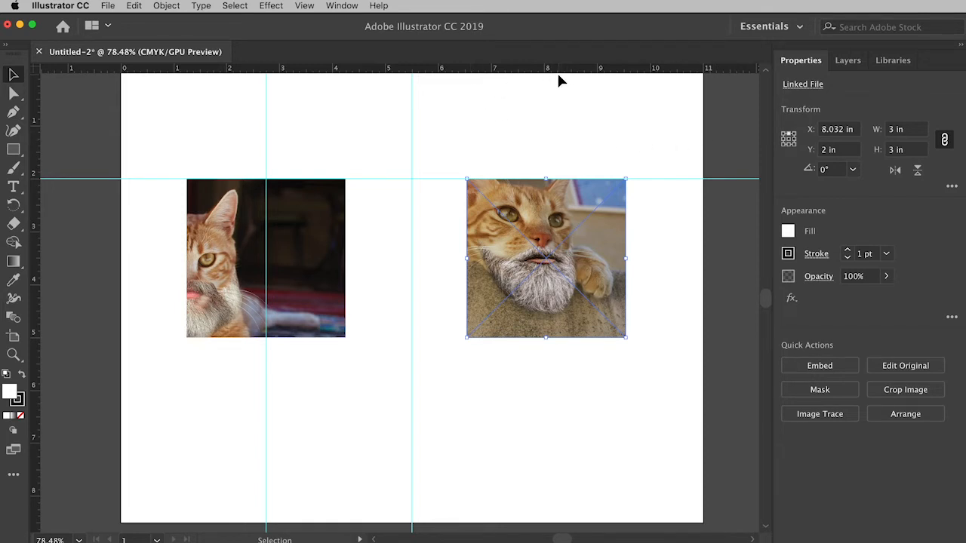
pyautogui.click(843, 131)
pyautogui.press('BackSpace')
pyautogui.press('BackSpace')
pyautogui.press('BackSpace')
pyautogui.write('25')
pyautogui.press('Return')
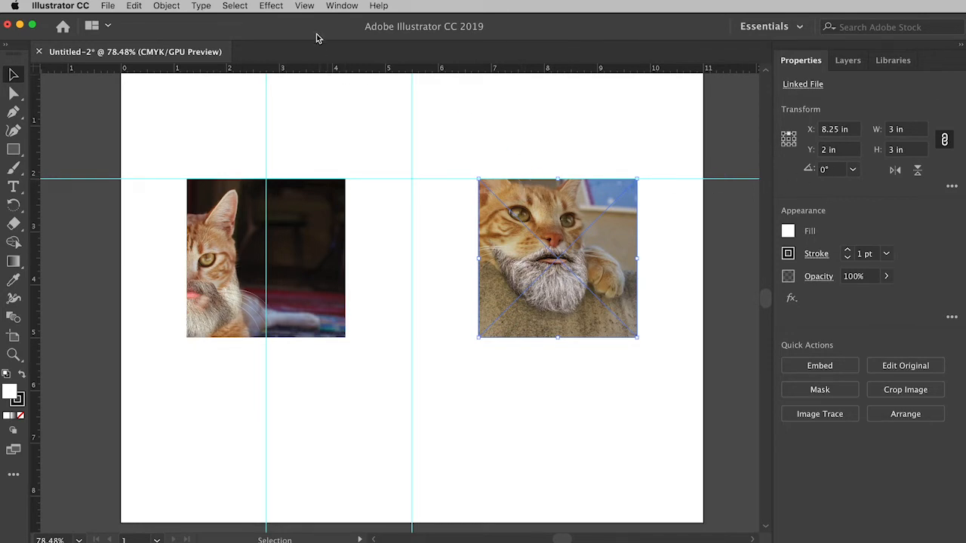
# - Hide the rulers and the guides, and deselect the image
pyautogui.click(305, 6)
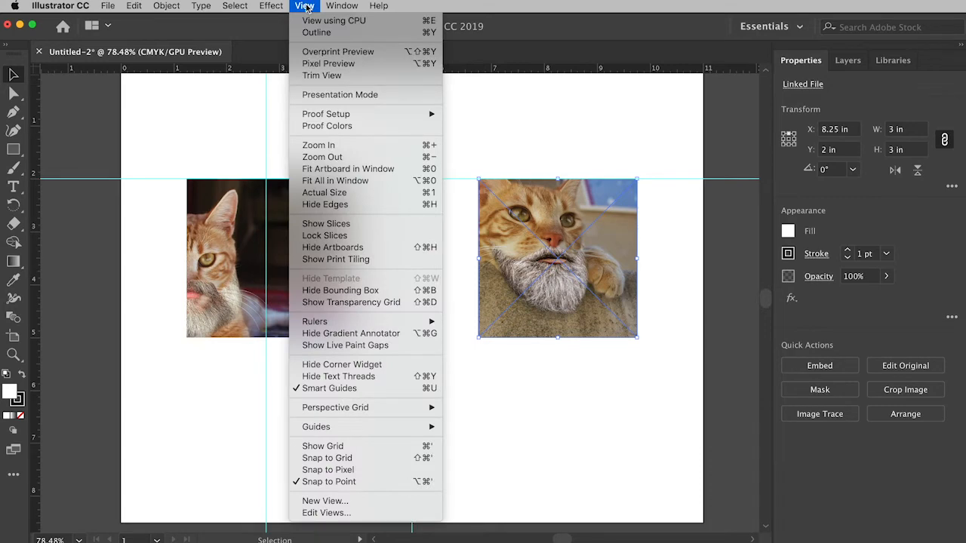
pyautogui.moveTo(326, 322)
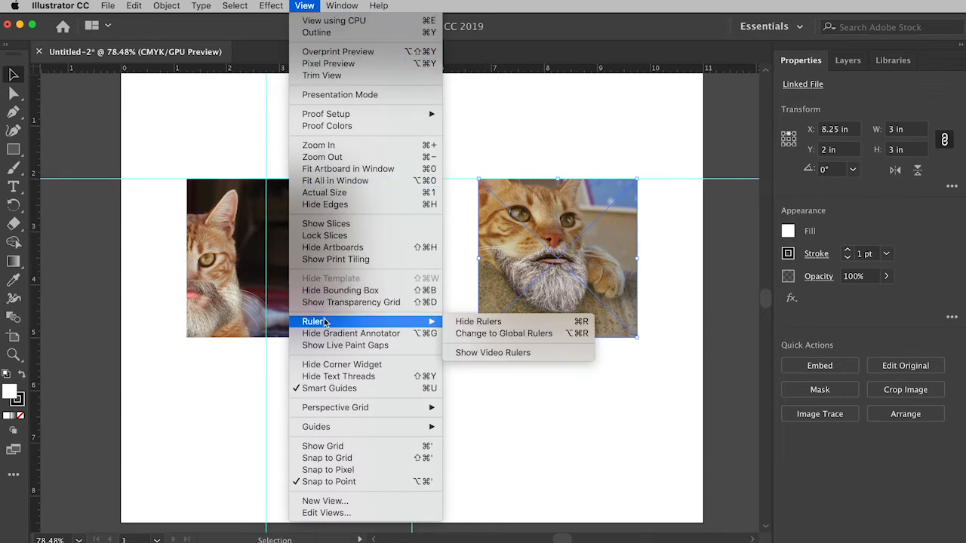
pyautogui.click(519, 325)
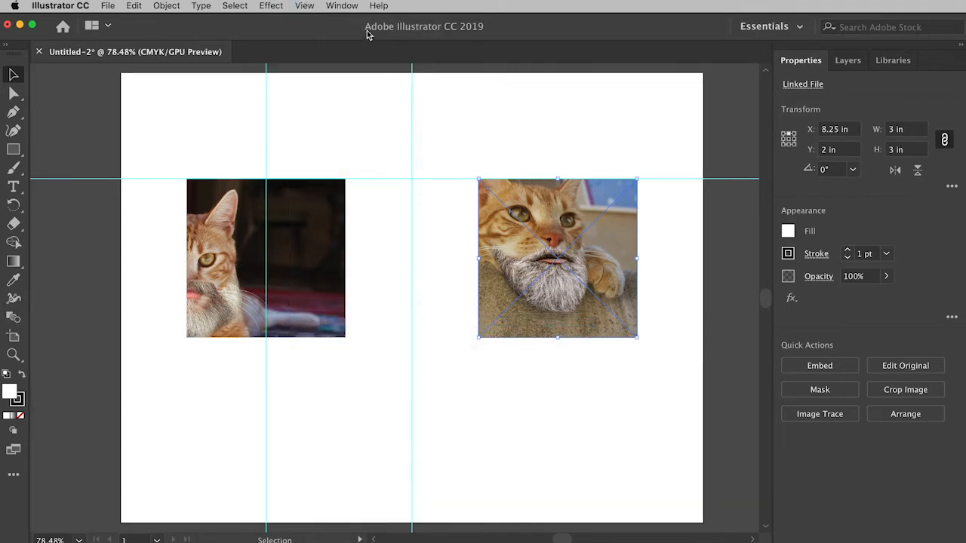
pyautogui.click(305, 6)
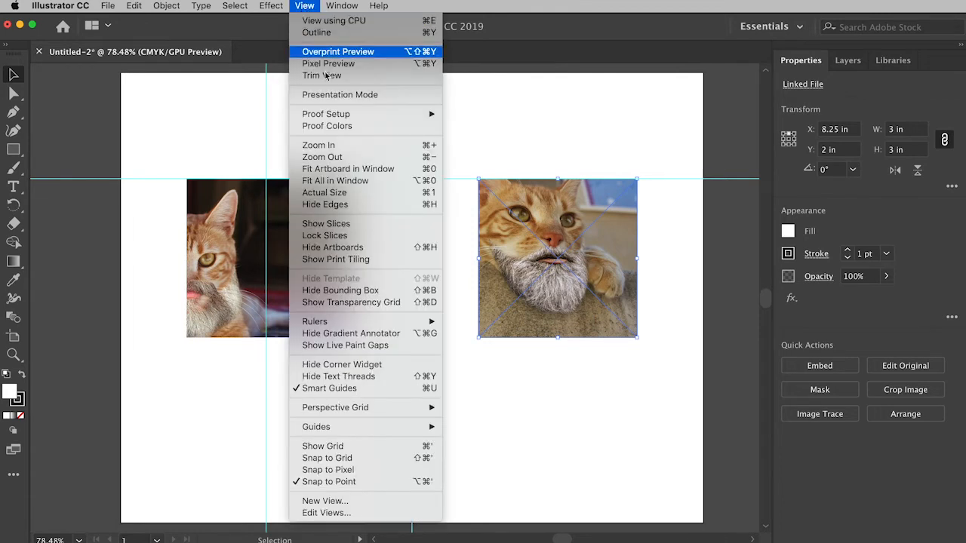
pyautogui.moveTo(367, 428)
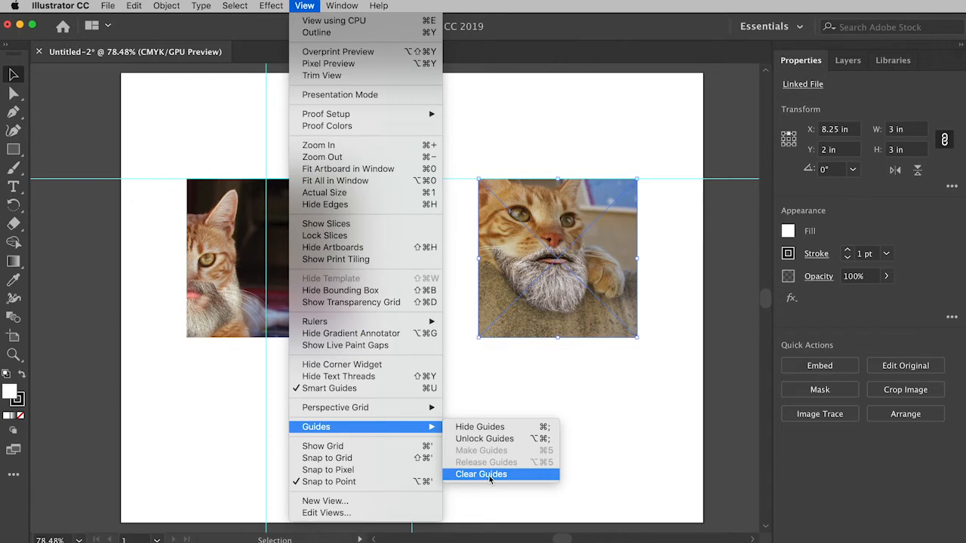
pyautogui.click(484, 428)
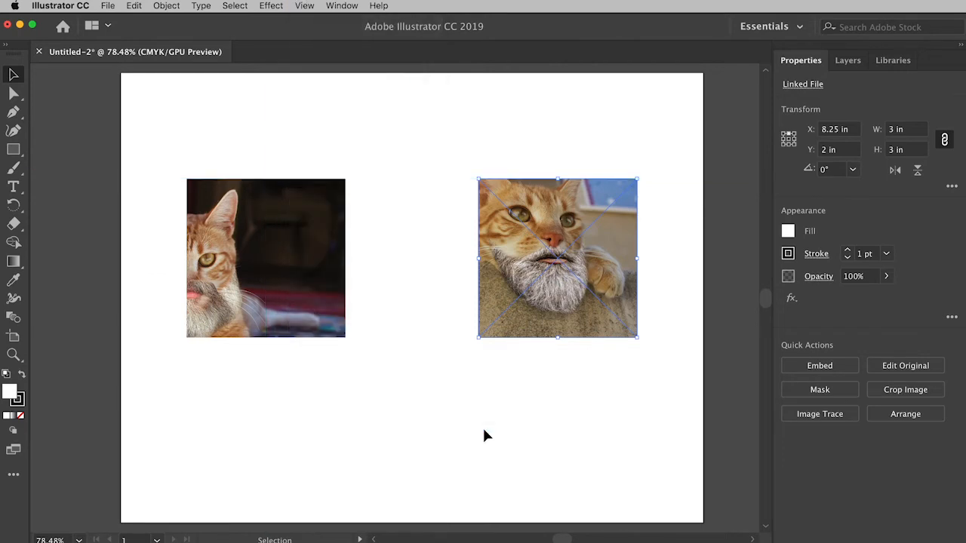
pyautogui.click(437, 435)
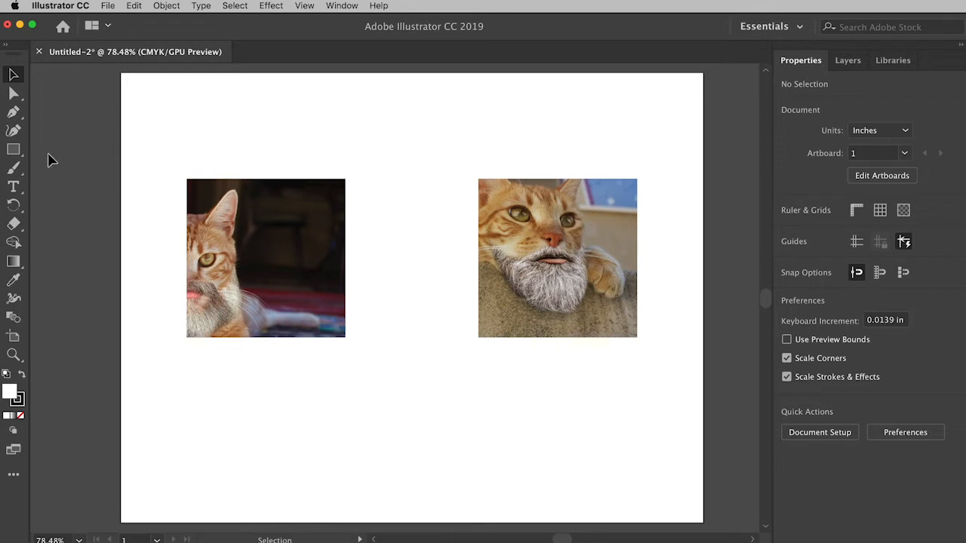
# - Draw a rectangle about 4.2 in wide and 7.1 in high over the right cat image, keeping the Rectangle tool active
pyautogui.click(14, 151)
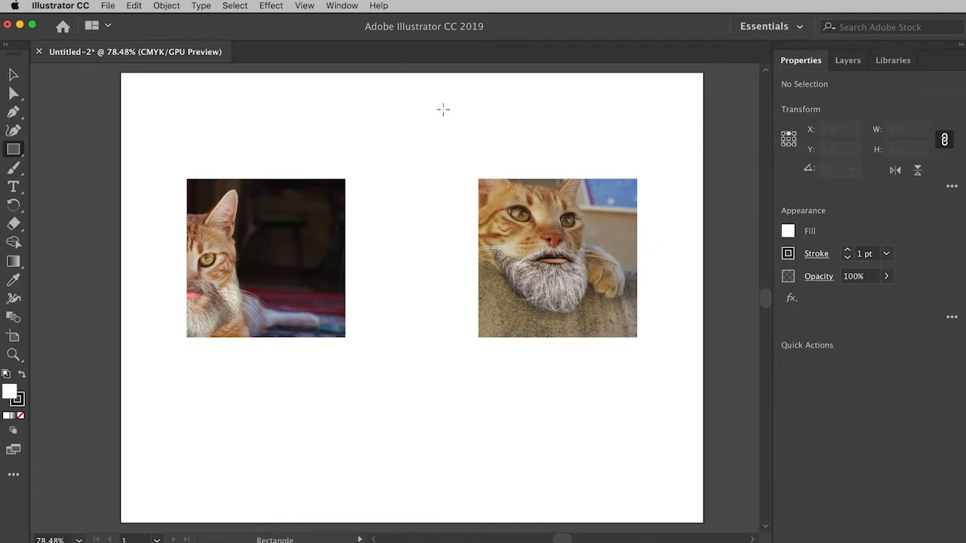
pyautogui.moveTo(426, 91); pyautogui.dragTo(648, 467)
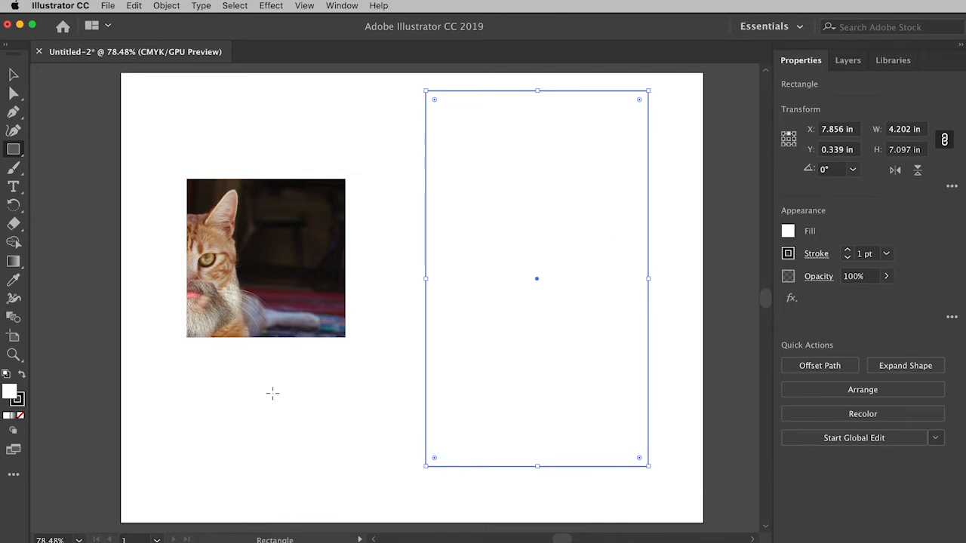
pyautogui.click(13, 151)
pyautogui.click(14, 150)
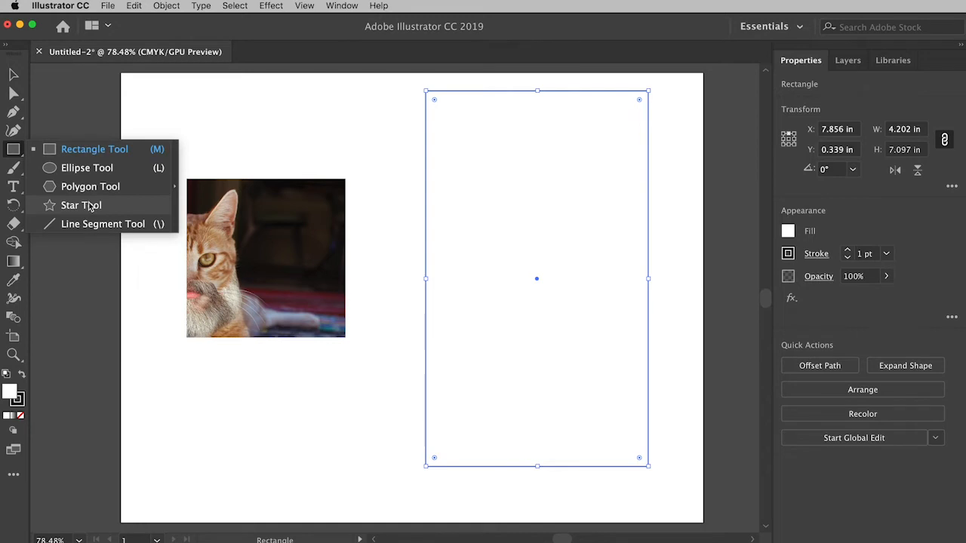
pyautogui.click(90, 151)
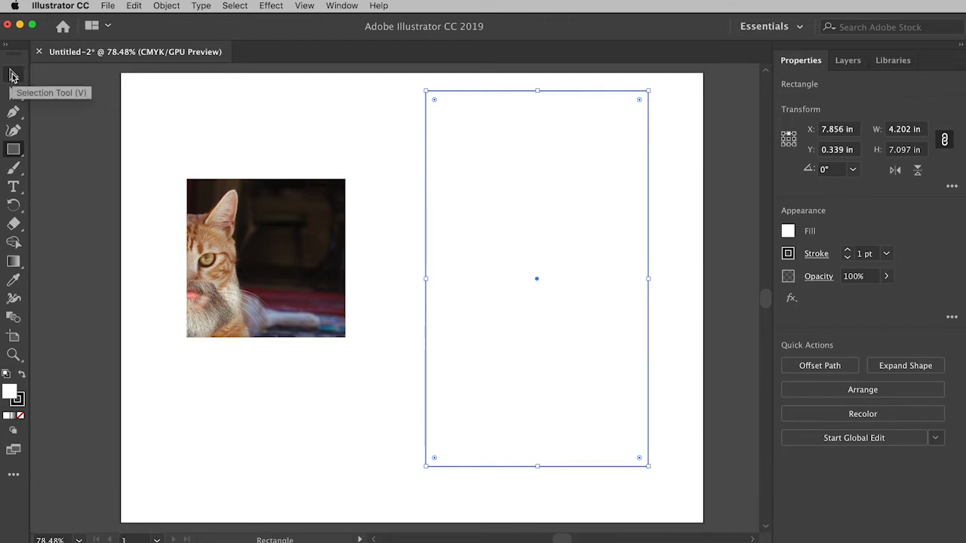
# - Move the rectangle about 1.6 in to the right so it extends past the artboard's edge, and deselect it
pyautogui.click(13, 76)
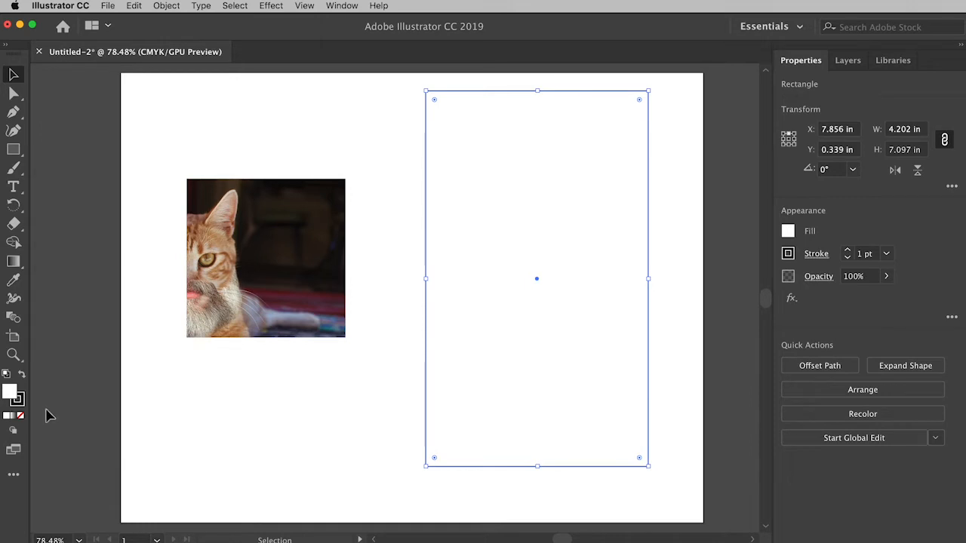
pyautogui.click(10, 389)
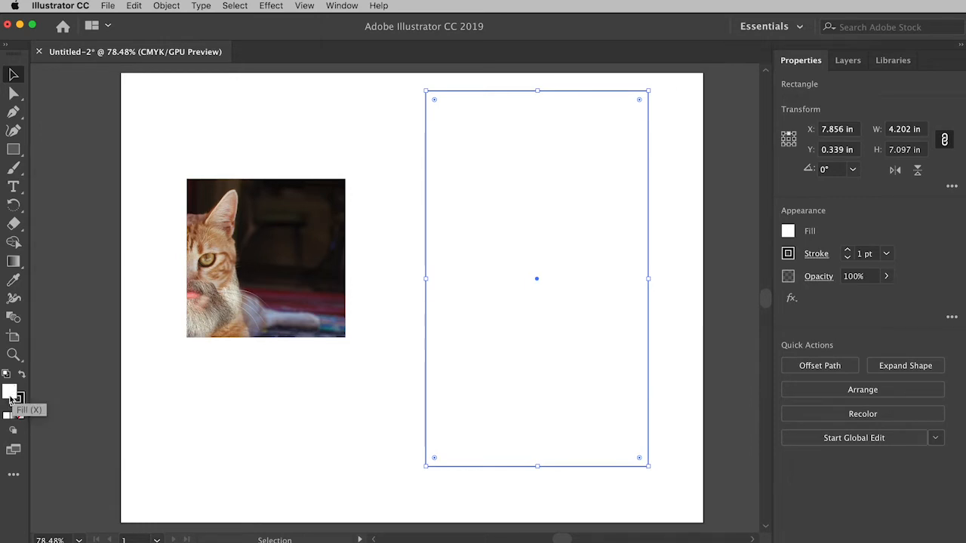
pyautogui.click(20, 403)
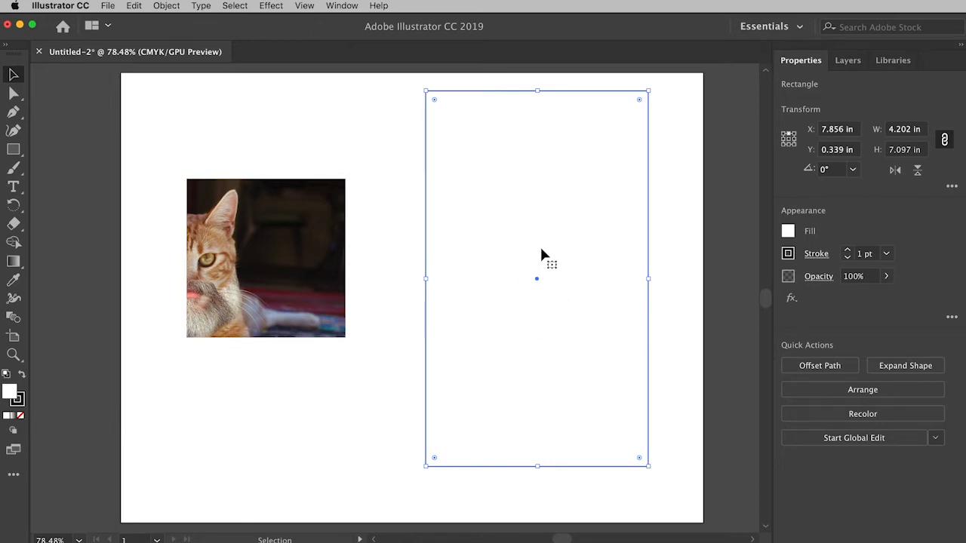
pyautogui.moveTo(488, 244); pyautogui.dragTo(572, 252)
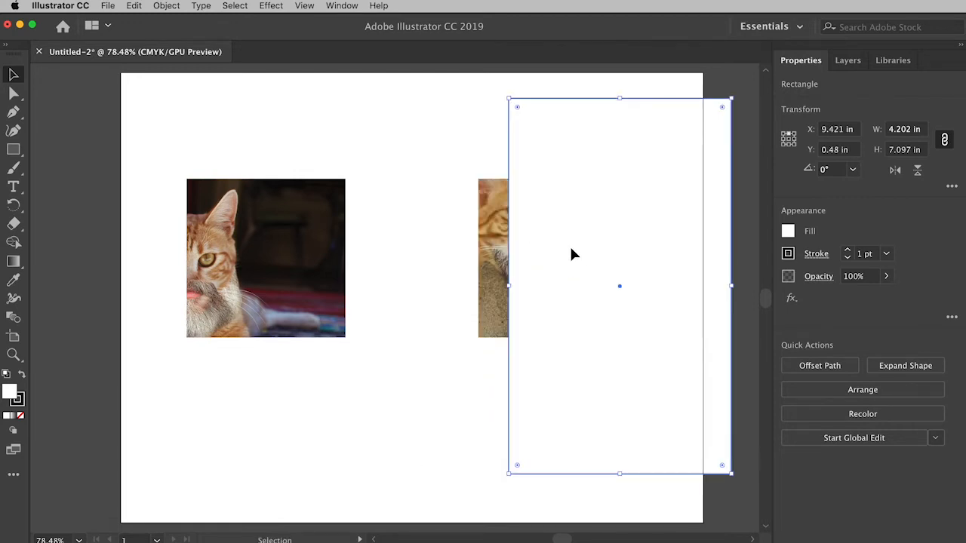
pyautogui.click(677, 500)
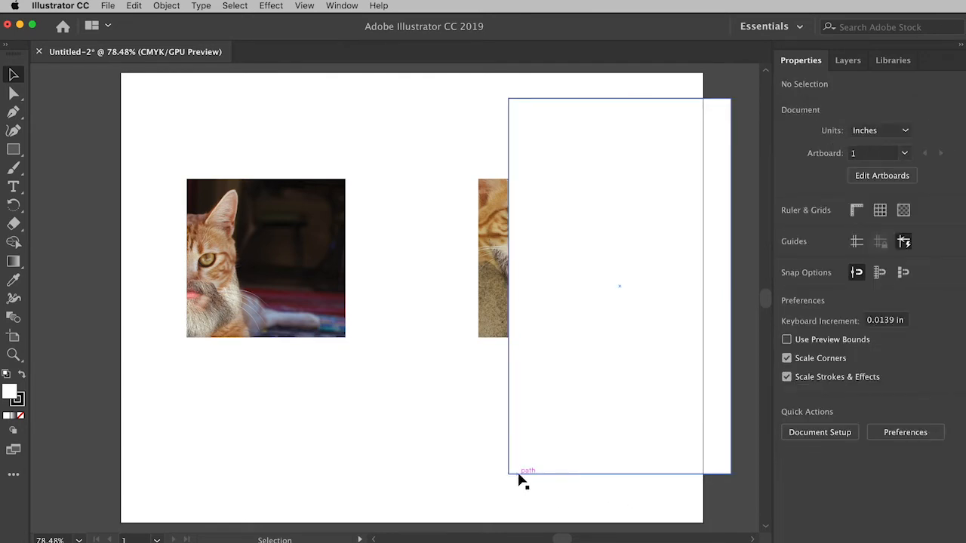
# - Set the rectangle's stroke to None and deselect it
pyautogui.click(560, 357)
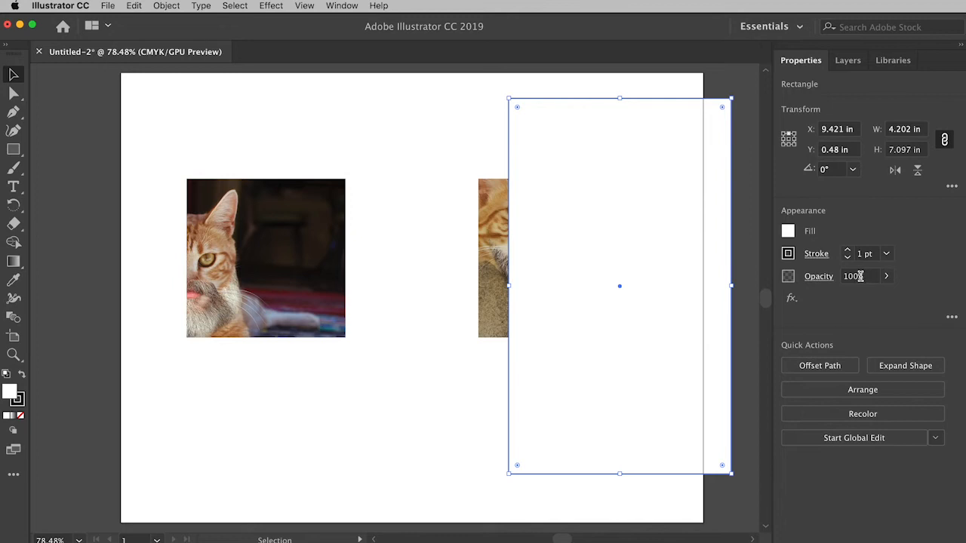
pyautogui.click(788, 254)
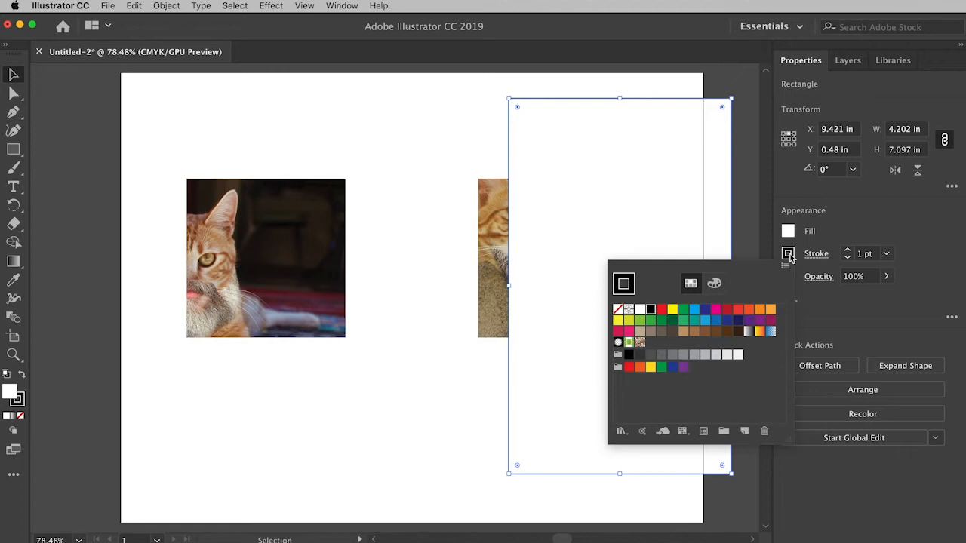
pyautogui.click(618, 312)
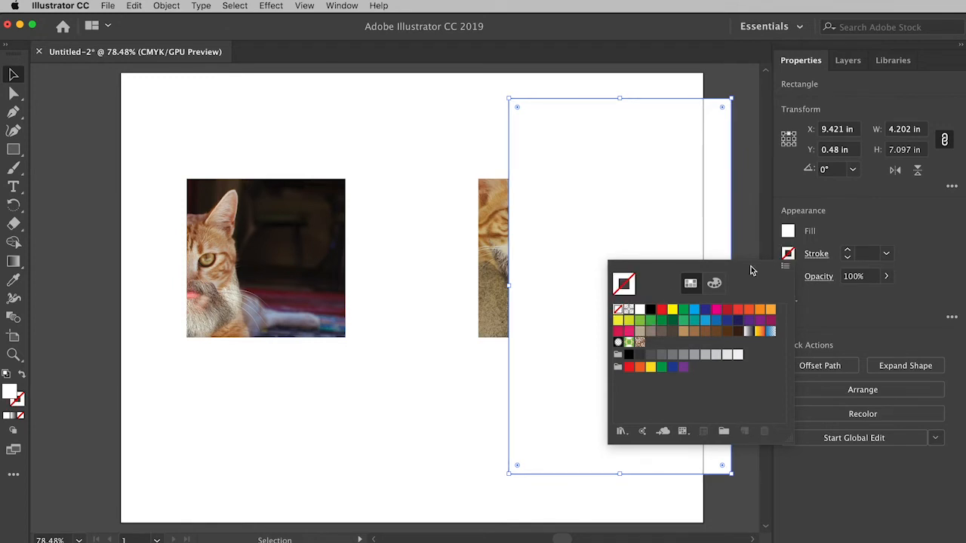
pyautogui.click(789, 254)
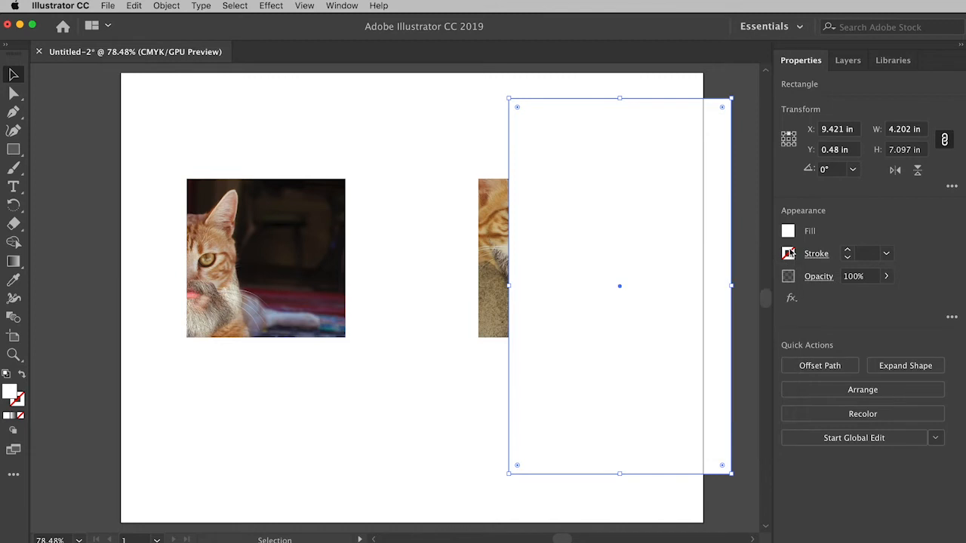
pyautogui.click(735, 508)
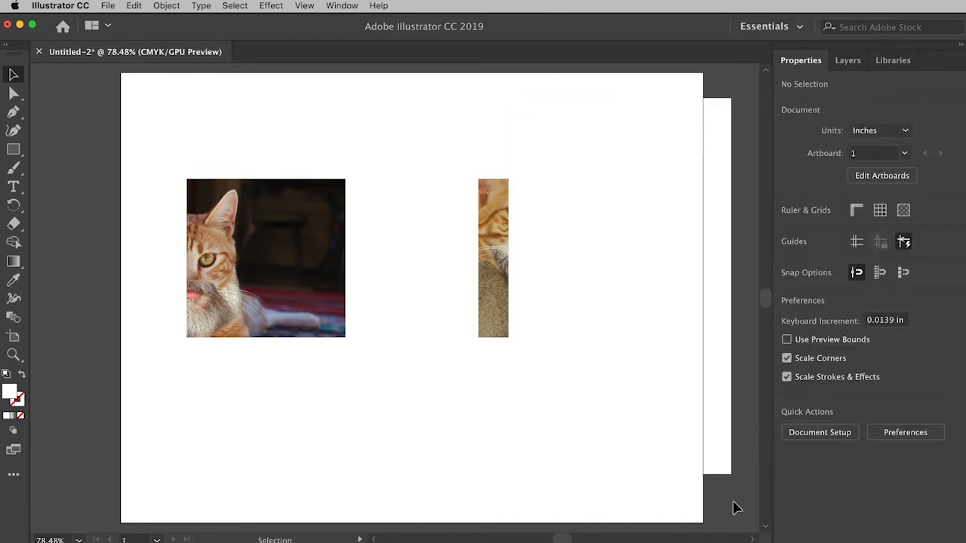
# - Fill the rectangle with the black swatch
pyautogui.click(718, 447)
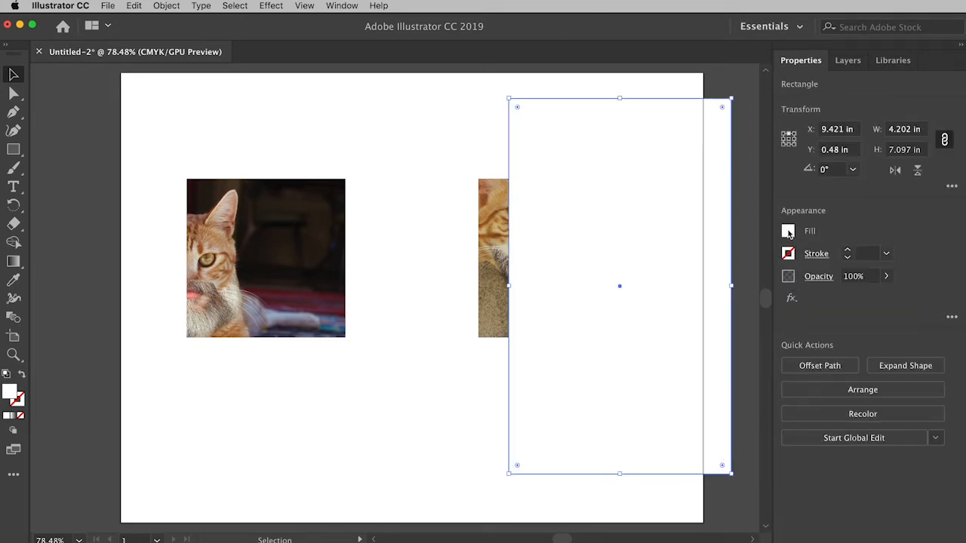
pyautogui.click(788, 232)
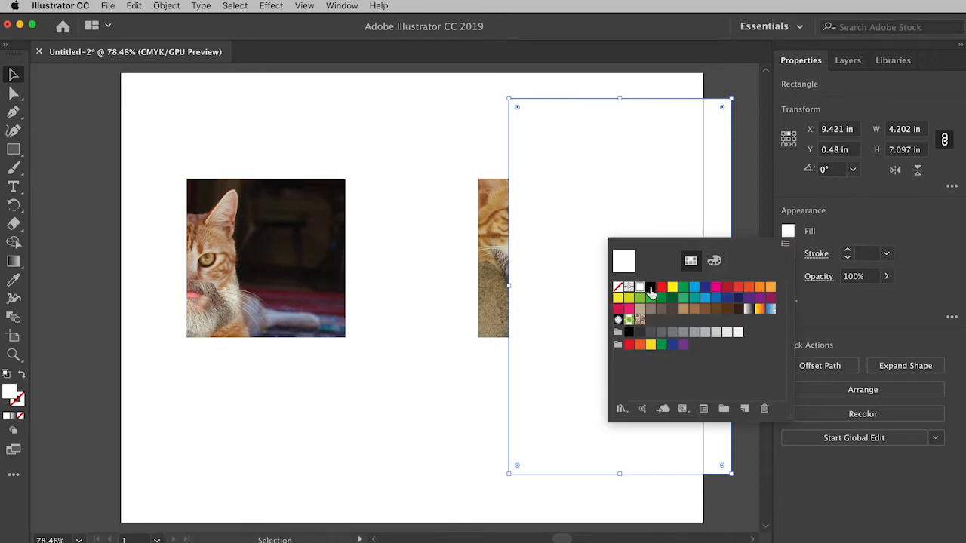
pyautogui.click(651, 289)
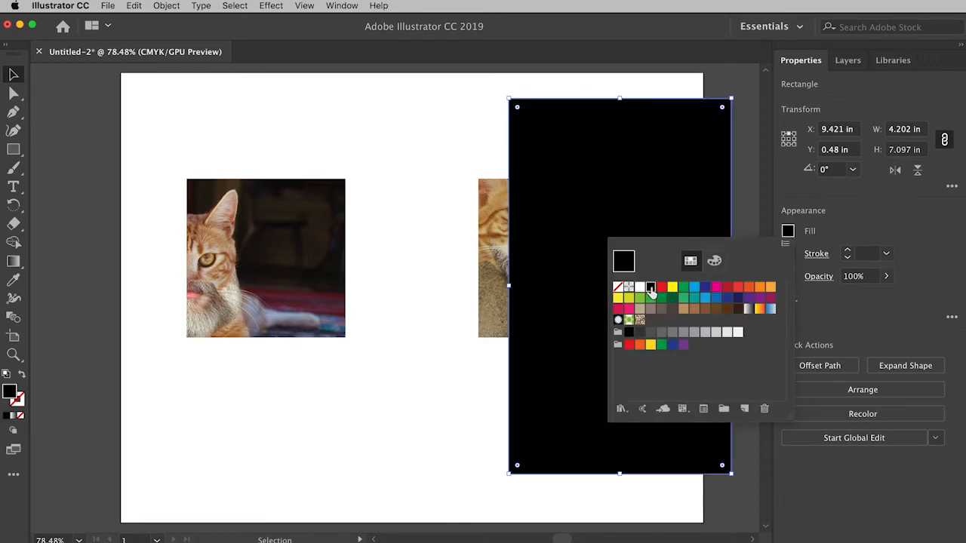
pyautogui.click(741, 194)
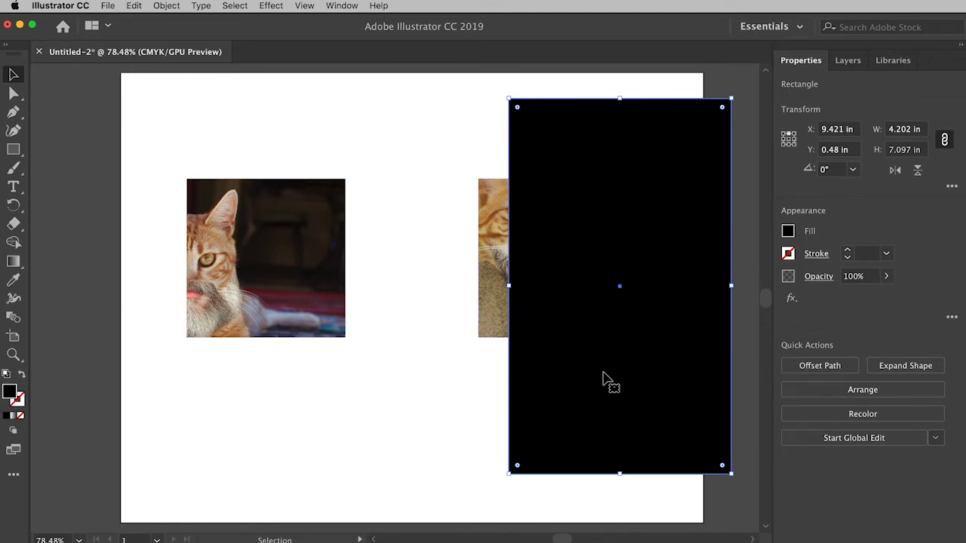
# - Move the black rectangle 1 in to the left, then set its reference point to the upper-left corner and its width to 5.5 in
pyautogui.moveTo(639, 382); pyautogui.dragTo(586, 381)
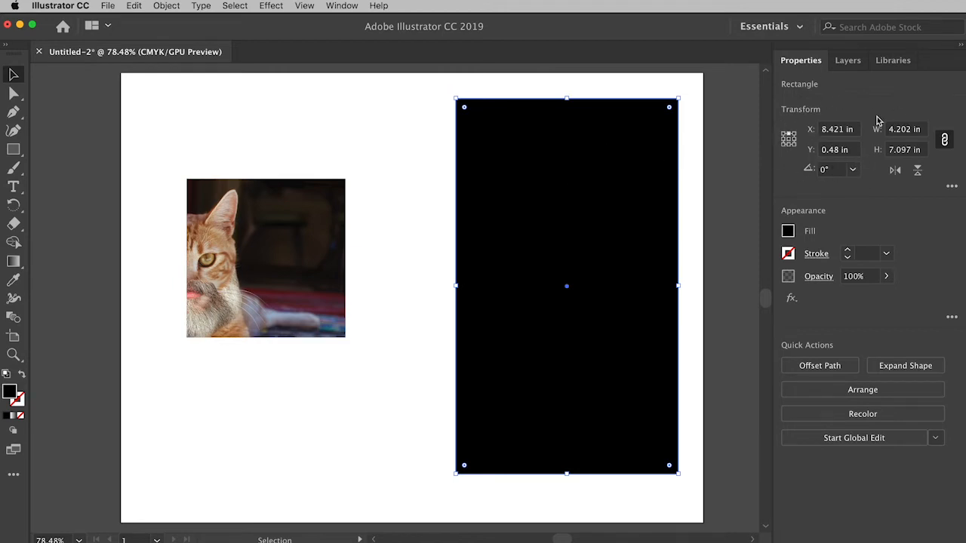
pyautogui.click(784, 133)
pyautogui.click(909, 131)
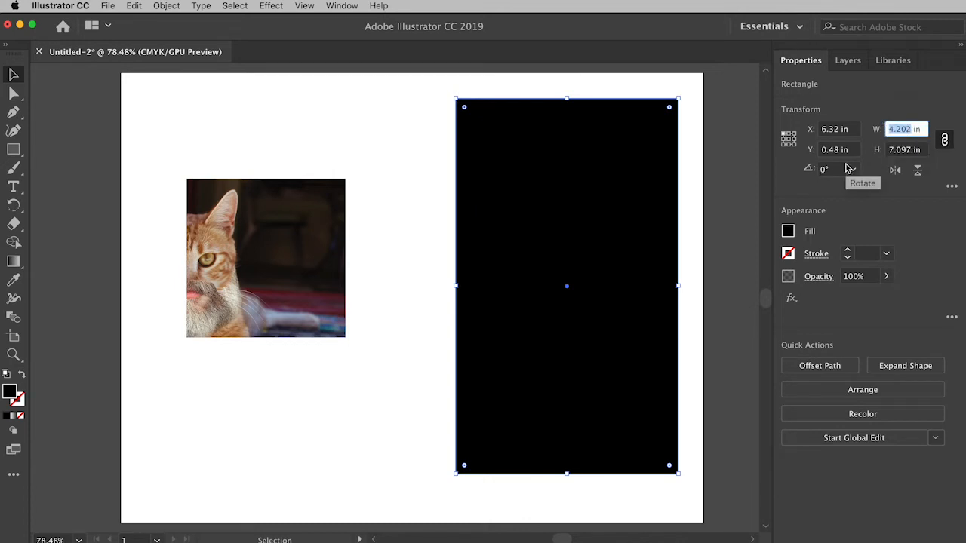
pyautogui.write('5.5')
pyautogui.press('Tab')
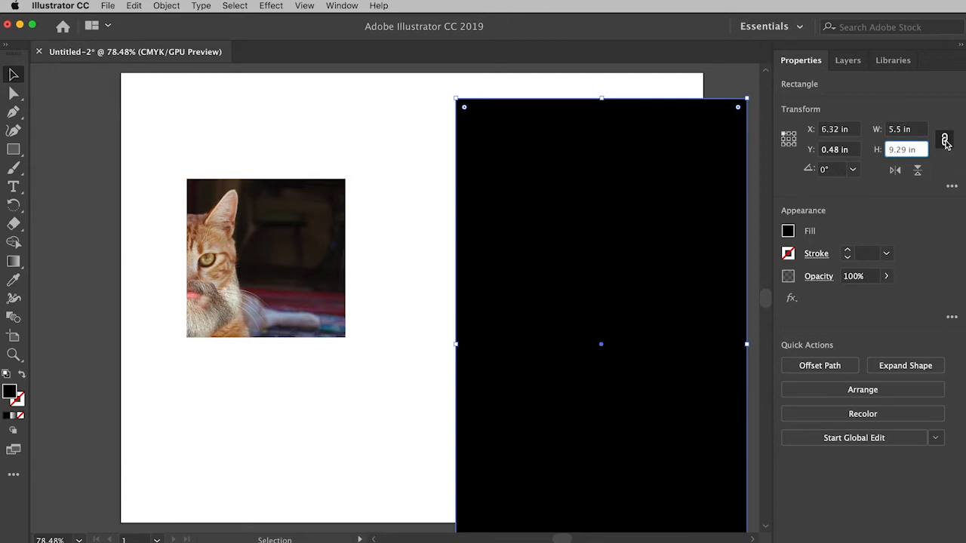
# - Unlink the black rectangle's width and height proportions and set its height to 8.5 in
pyautogui.click(944, 142)
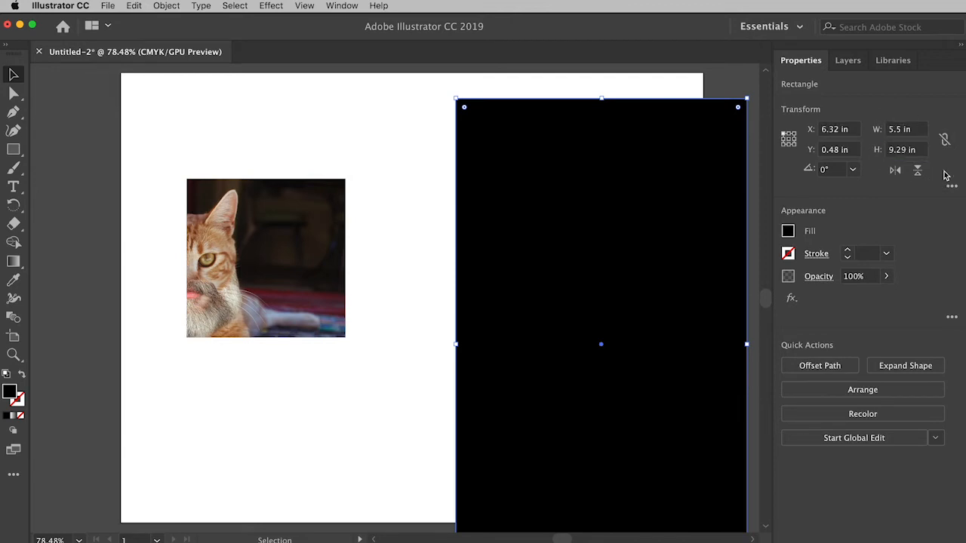
pyautogui.doubleClick(900, 150)
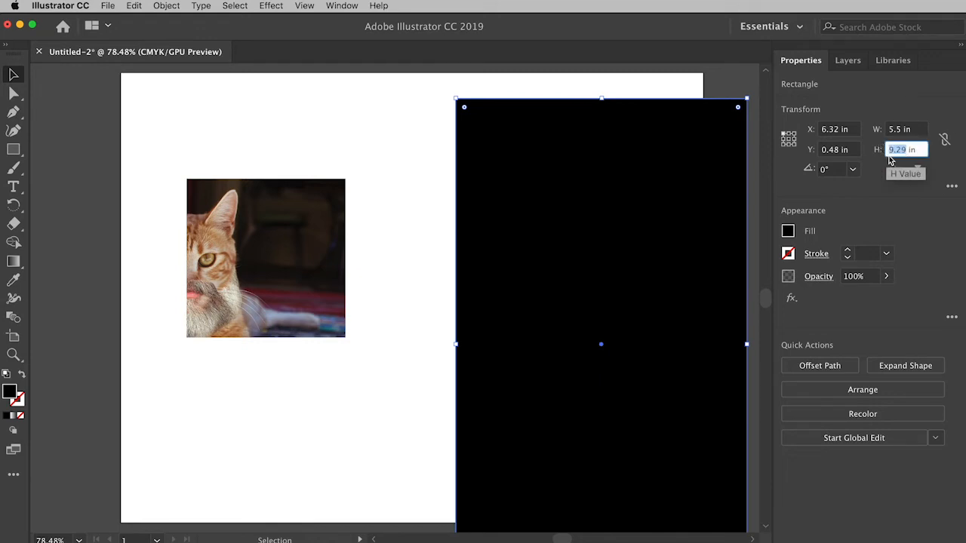
pyautogui.write('805')
pyautogui.press('BackSpace')
pyautogui.press('BackSpace')
pyautogui.write('.5')
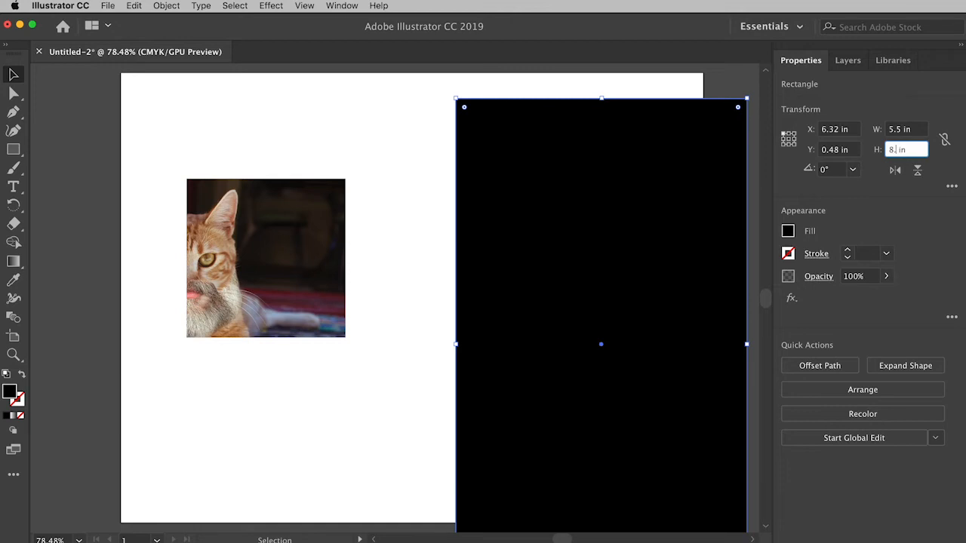
pyautogui.press('Return')
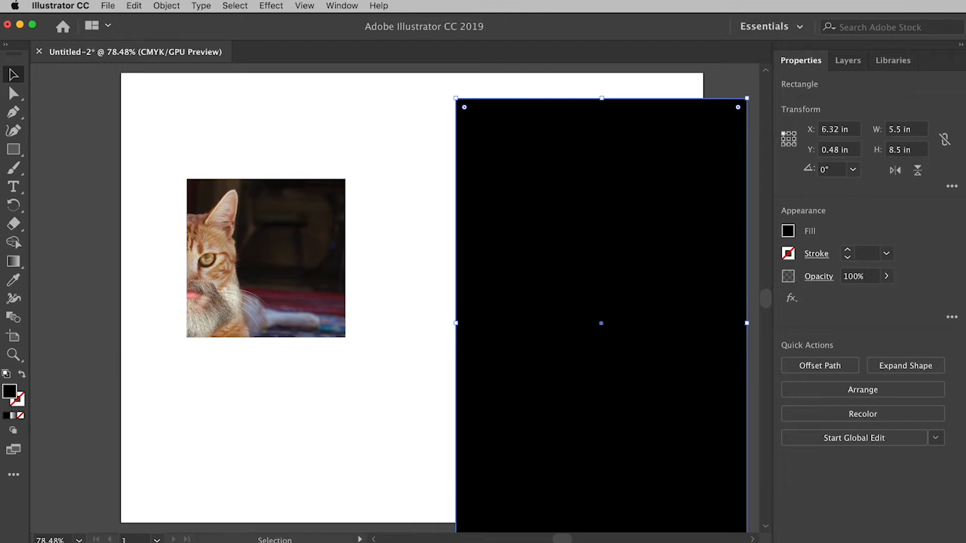
# - Position the black rectangle over the artboard's right half, with its upper-left corner at X 5.5 in and Y 0 in
pyautogui.moveTo(619, 216); pyautogui.dragTo(572, 191)
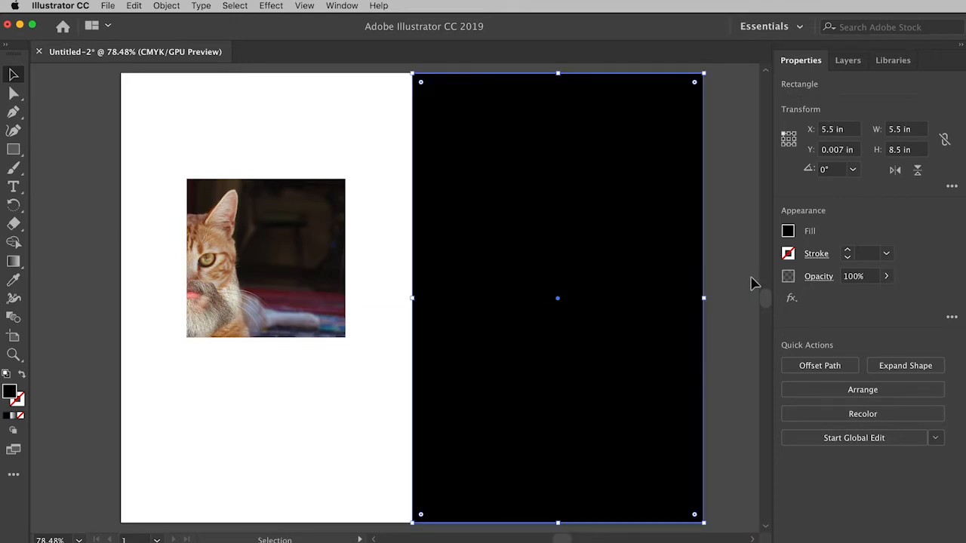
pyautogui.moveTo(517, 157); pyautogui.dragTo(545, 189)
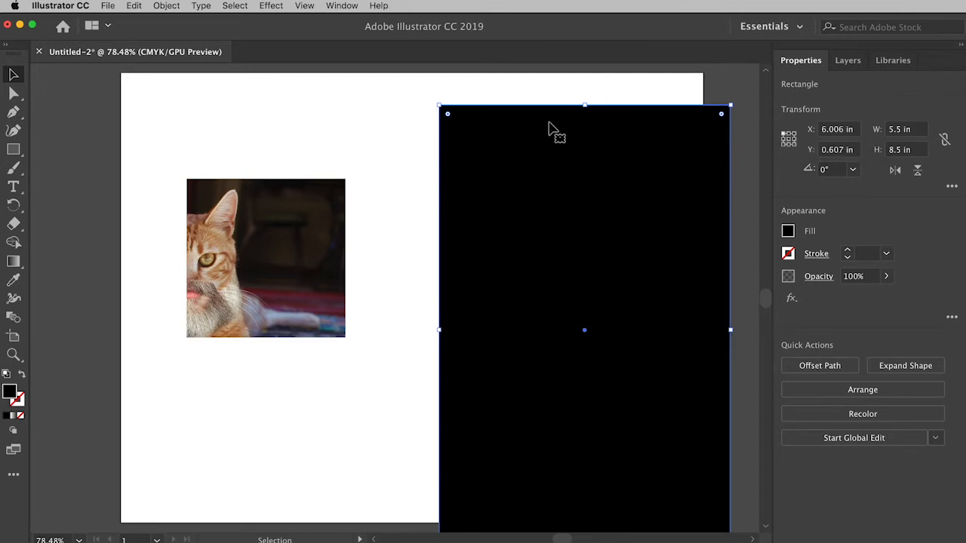
pyautogui.doubleClick(842, 129)
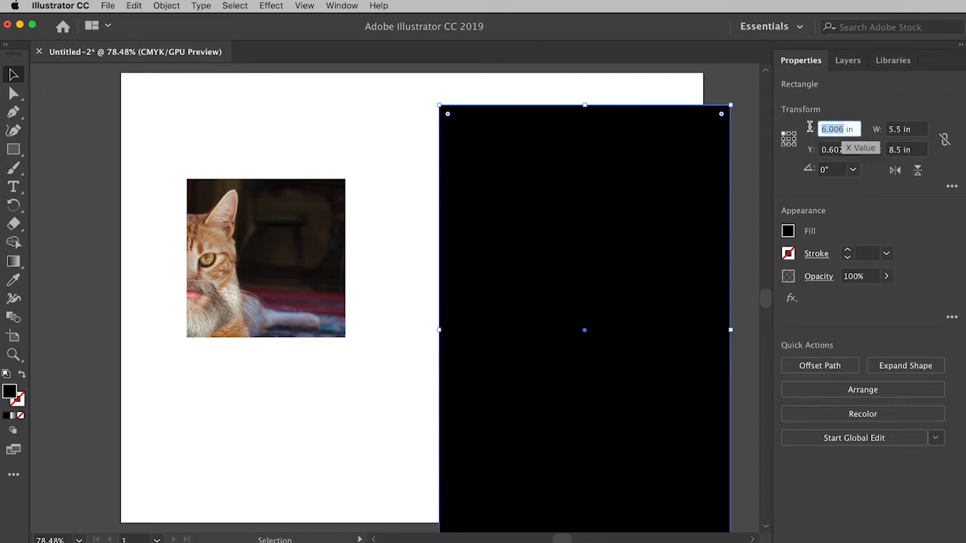
pyautogui.write('5.5')
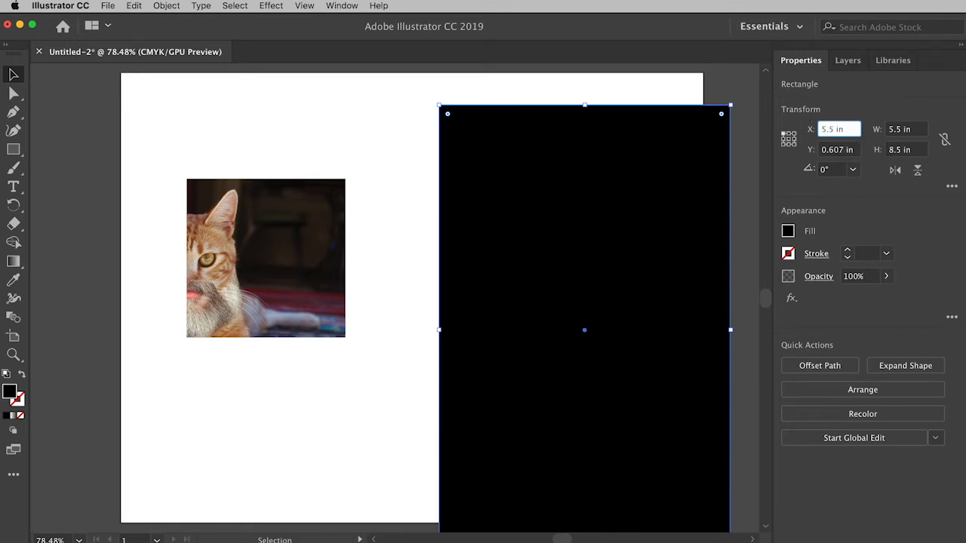
pyautogui.press('Return')
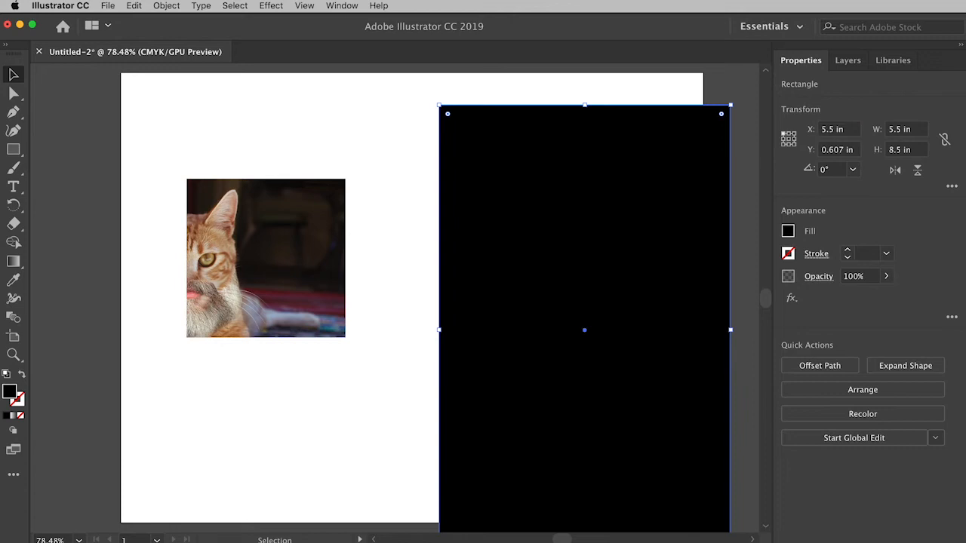
pyautogui.click(842, 149)
pyautogui.moveTo(842, 150); pyautogui.dragTo(806, 150)
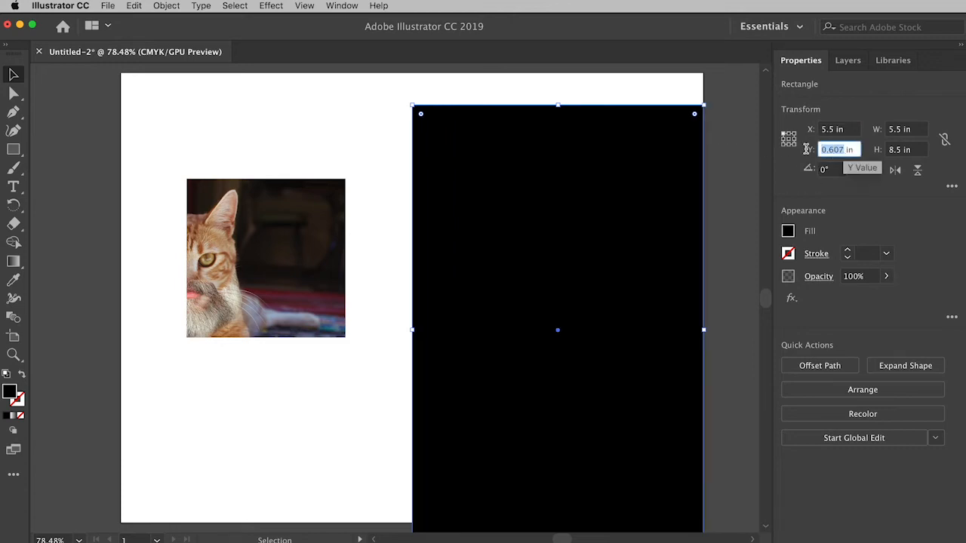
pyautogui.write('0')
pyautogui.press('Return')
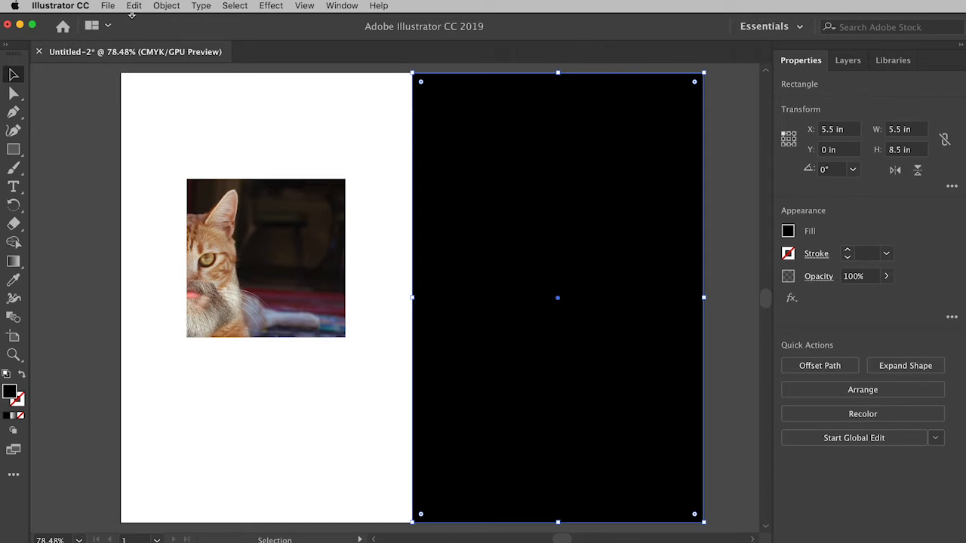
# - Send the black rectangle to the back, behind the right cat image, and deselect it
pyautogui.click(168, 8)
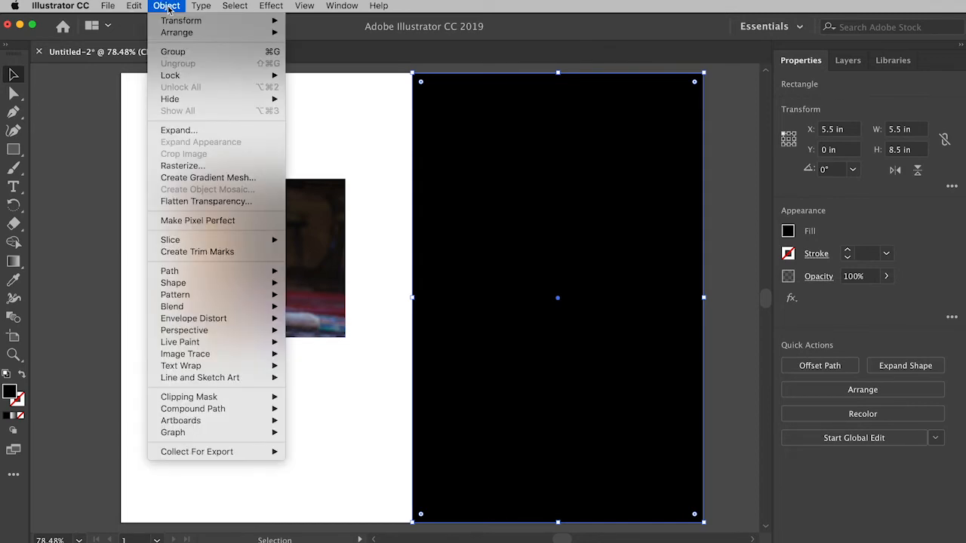
pyautogui.moveTo(174, 34)
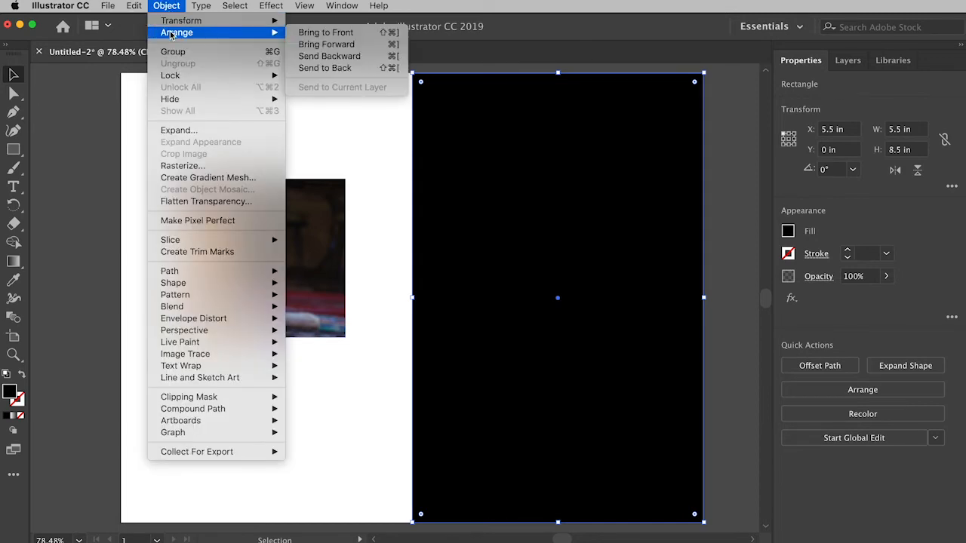
pyautogui.click(352, 69)
pyautogui.click(729, 251)
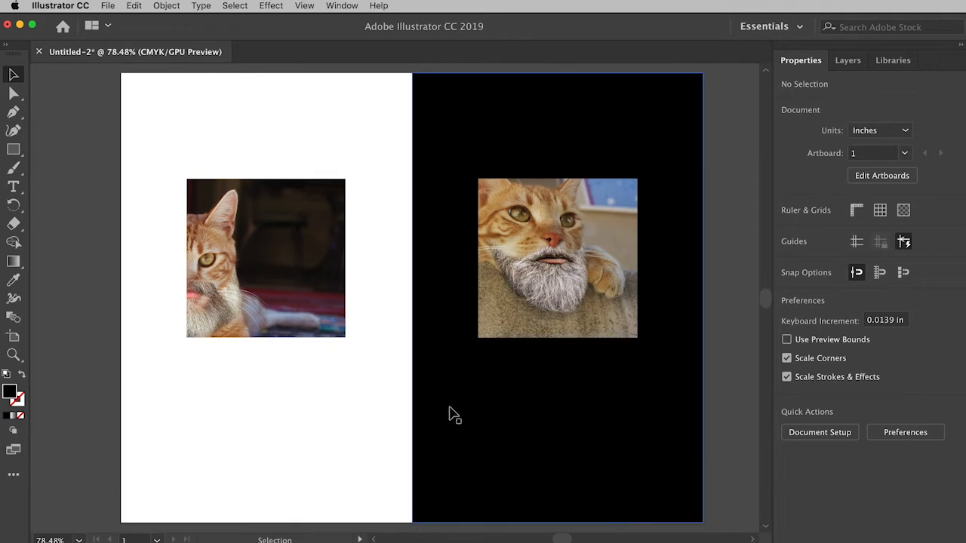
# - Add point text below the left cat image with the cat's full name on one line and "Comm 317" on the line beneath
pyautogui.click(13, 188)
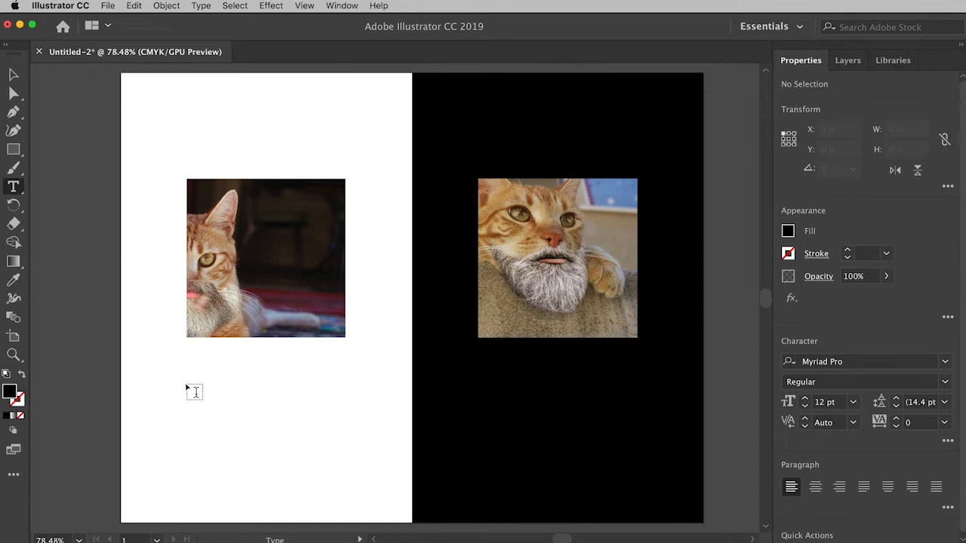
pyautogui.click(195, 392)
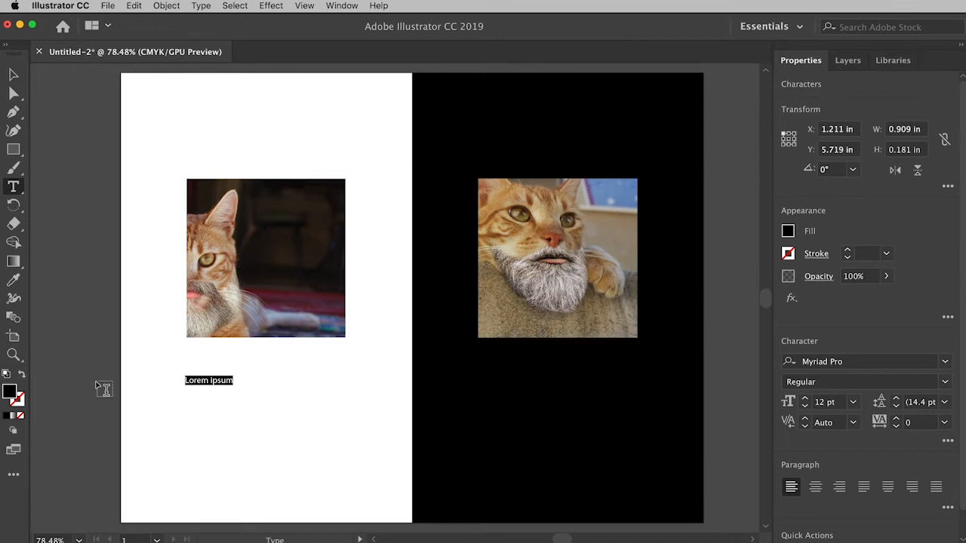
pyautogui.write('Pickles Rom')
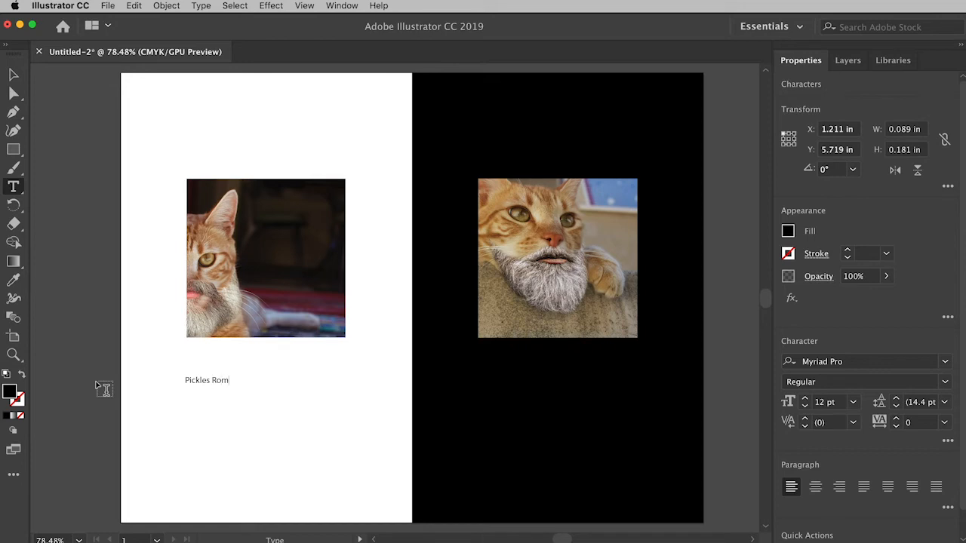
pyautogui.write('ain')
pyautogui.press('Return')
pyautogui.write('Comm 317')
# - Complete the text with a blank line and the lines "Likes", "Dead birds", "Dead mice" and "Dad", and deselect it
pyautogui.write('Likes')
pyautogui.write('Dead')
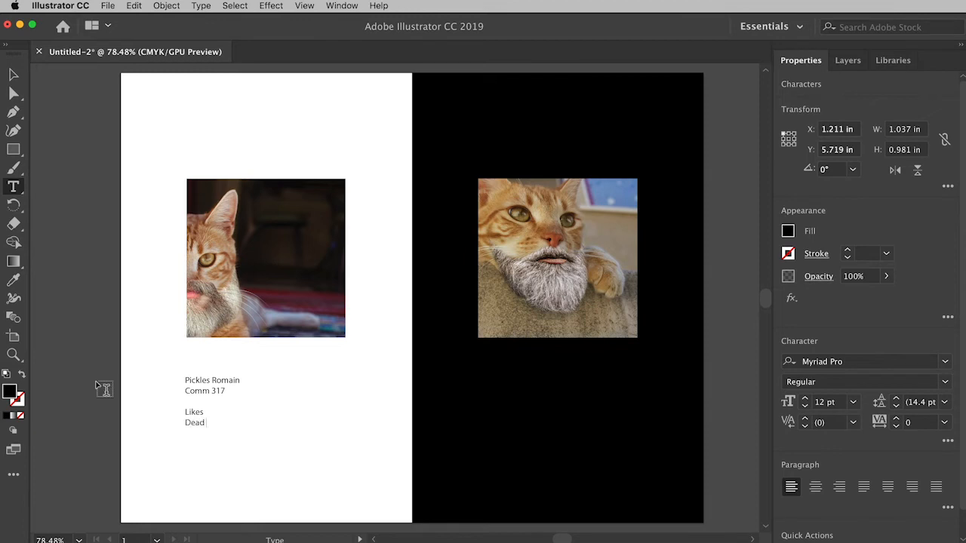
pyautogui.write(' birds ')
pyautogui.write('Dead m')
pyautogui.write('ice')
pyautogui.press('Return')
pyautogui.write('Dad')
pyautogui.click(11, 75)
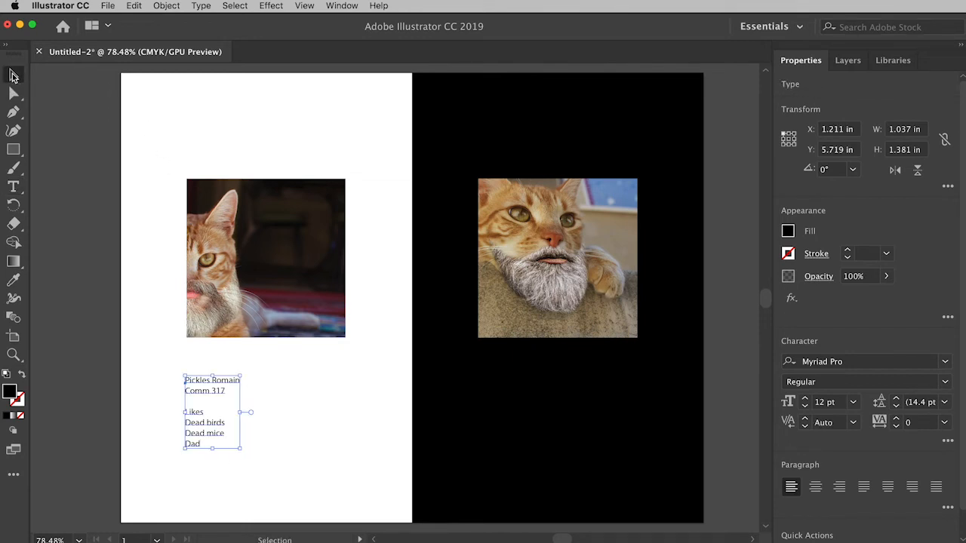
pyautogui.click(278, 392)
# - Try stretching the text block freely out of proportion and undo the scaling
pyautogui.click(211, 386)
pyautogui.moveTo(239, 450); pyautogui.dragTo(231, 494)
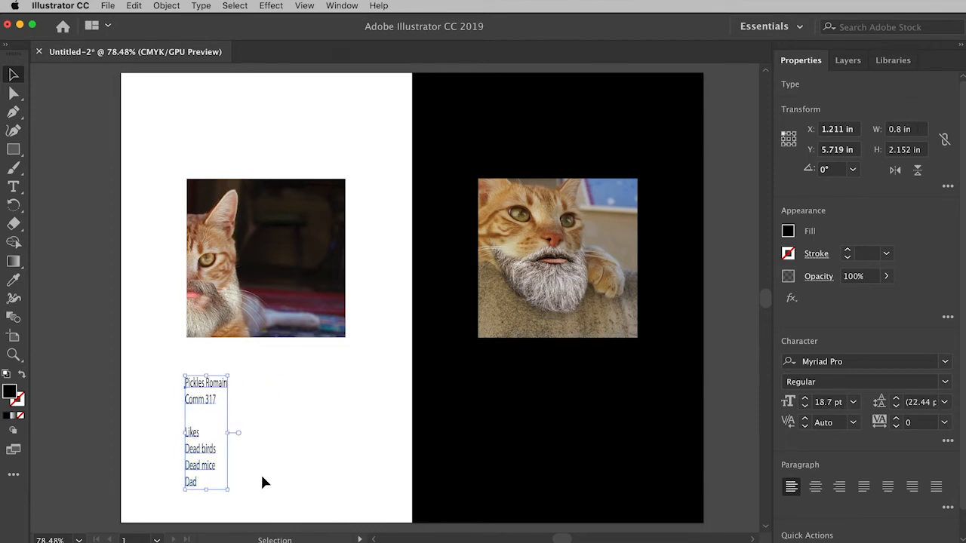
pyautogui.click(261, 473)
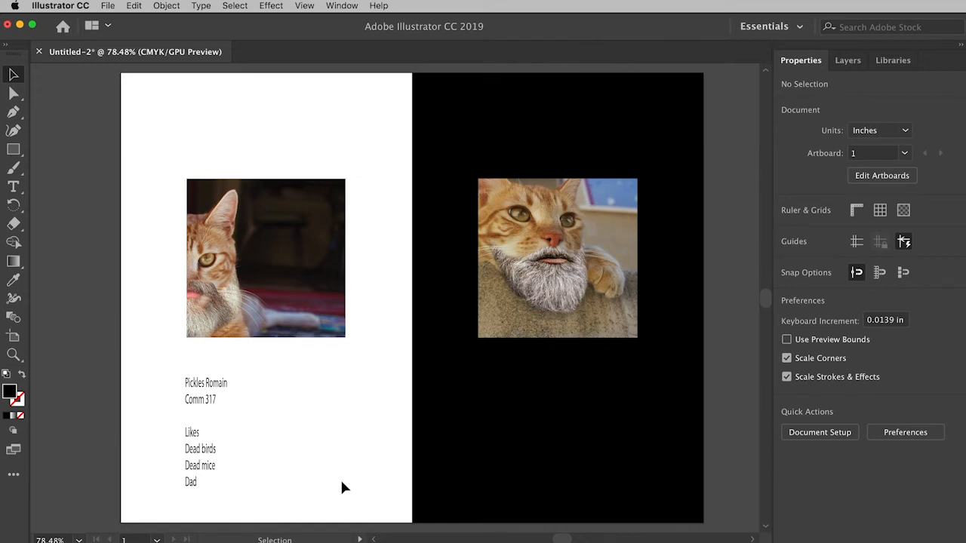
pyautogui.press('super+z')
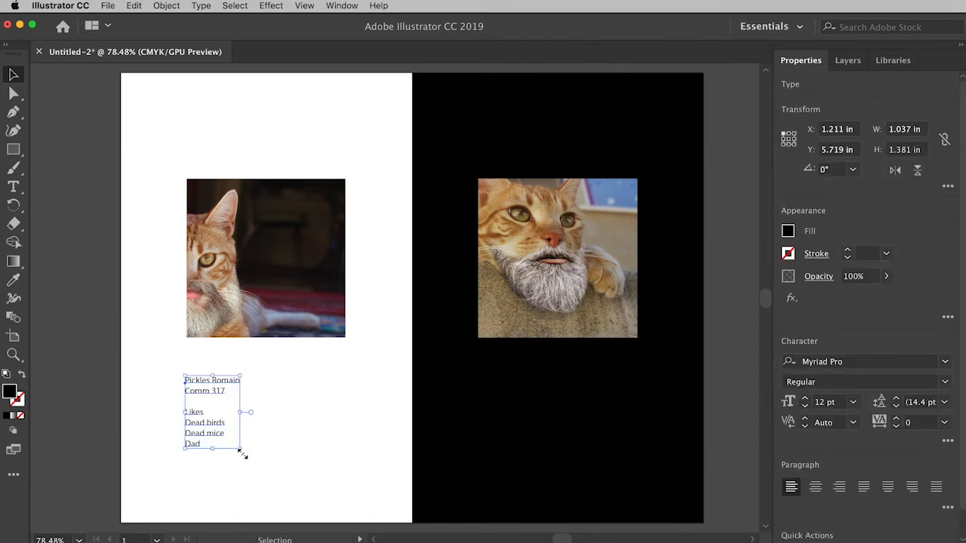
# - Scale the text block proportionally to about 1.58 in wide by 2.1 in tall
pyautogui.moveTo(240, 450); pyautogui.dragTo(277, 488)
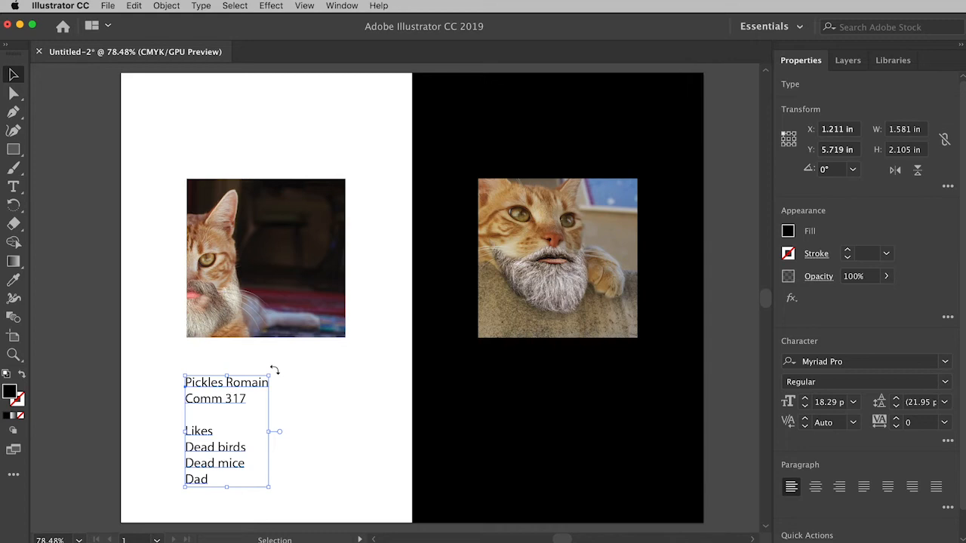
# - Try rotating the text block counterclockwise and undo the rotation
pyautogui.moveTo(274, 370); pyautogui.dragTo(162, 343)
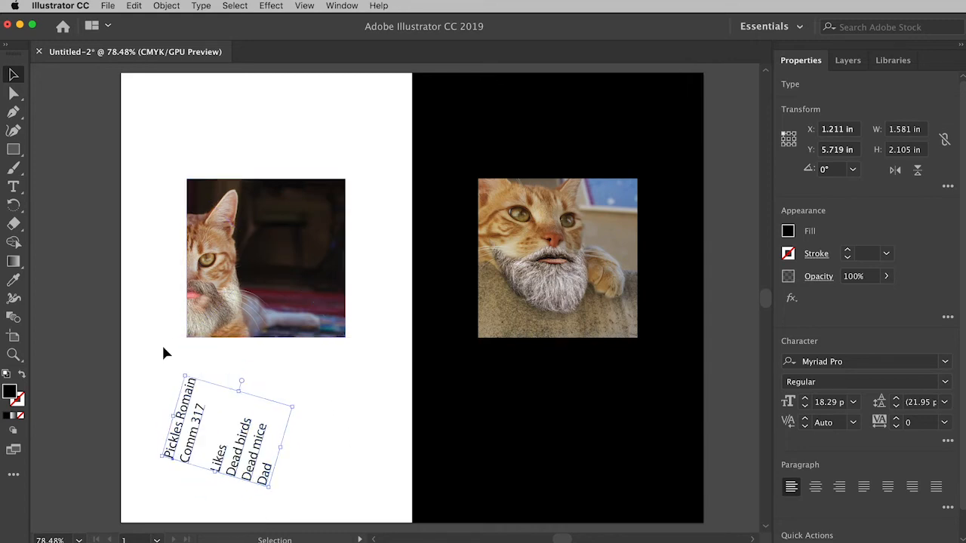
pyautogui.press('a')
pyautogui.press('super+z')
pyautogui.press('v')
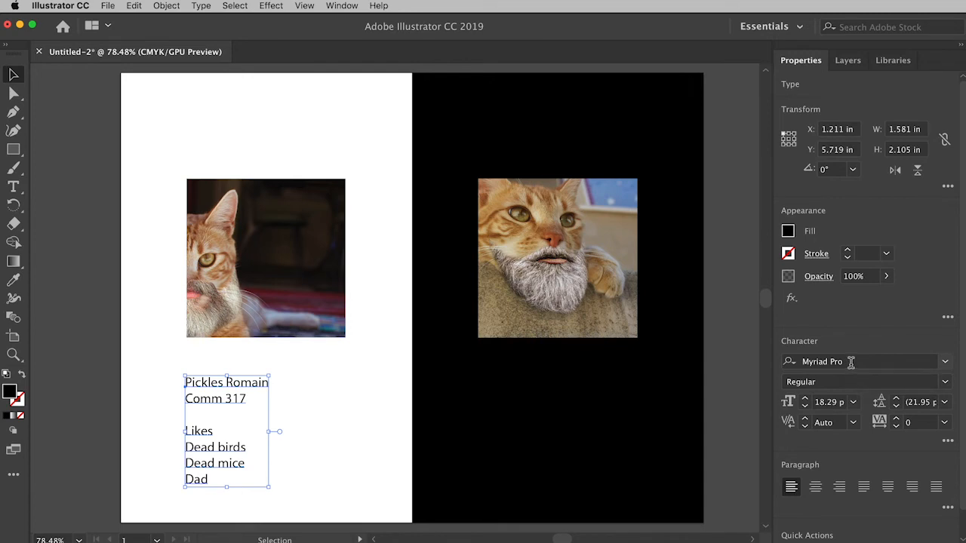
# - Set the text block's font to Libre Franklin and its size to 18 pt
pyautogui.click(945, 364)
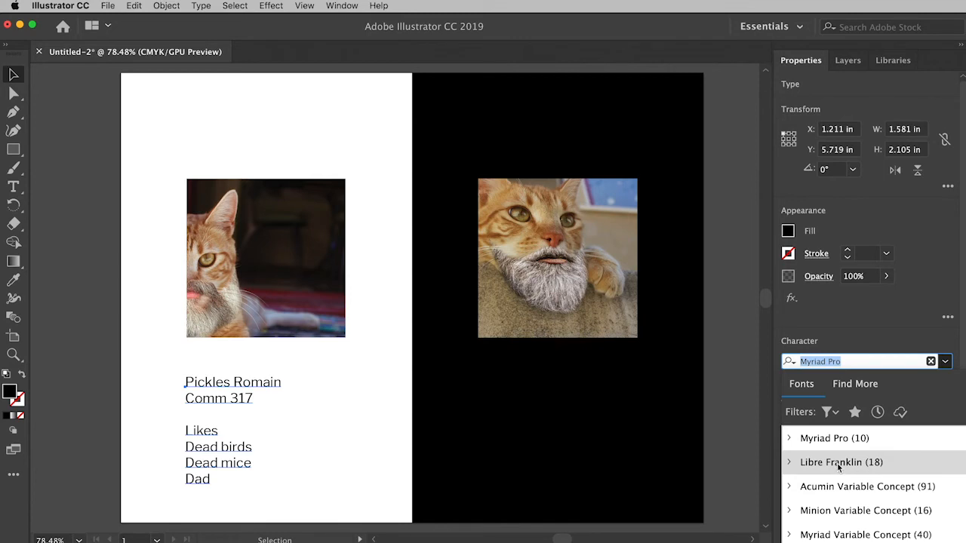
pyautogui.click(837, 466)
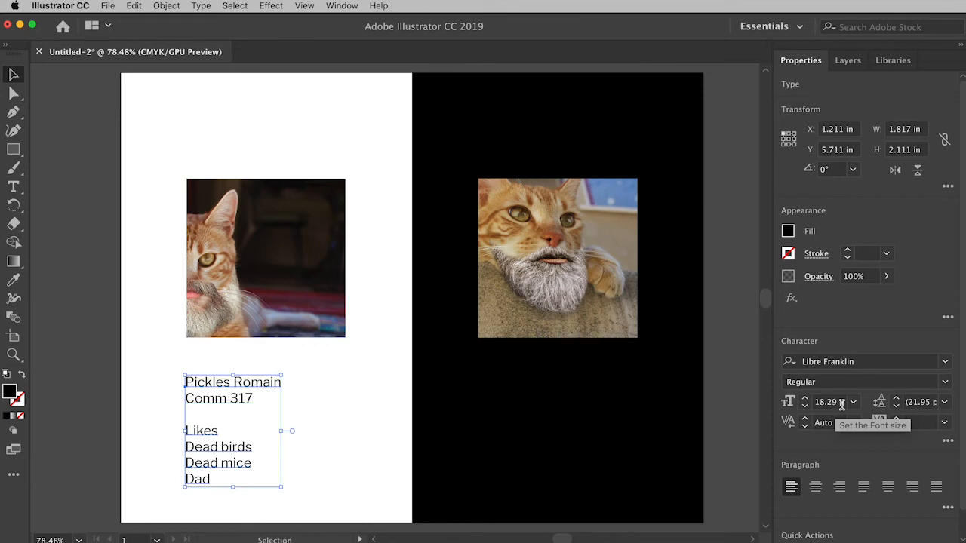
pyautogui.click(853, 404)
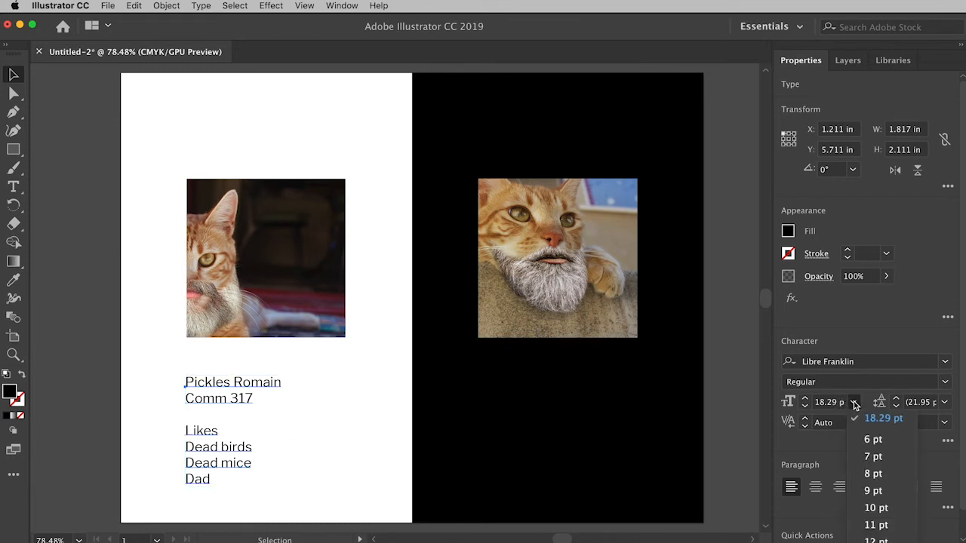
pyautogui.click(853, 405)
pyautogui.click(805, 401)
pyautogui.click(805, 402)
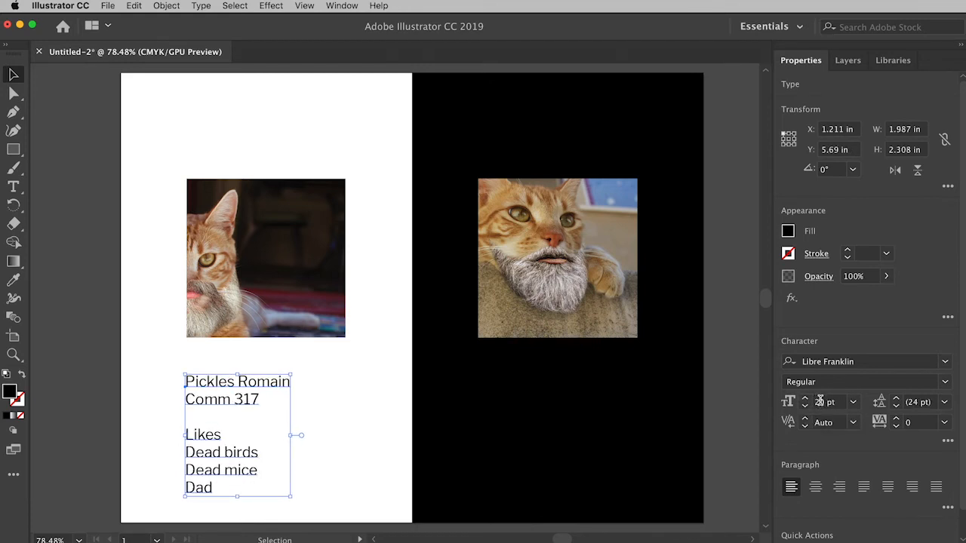
pyautogui.click(806, 406)
pyautogui.click(805, 407)
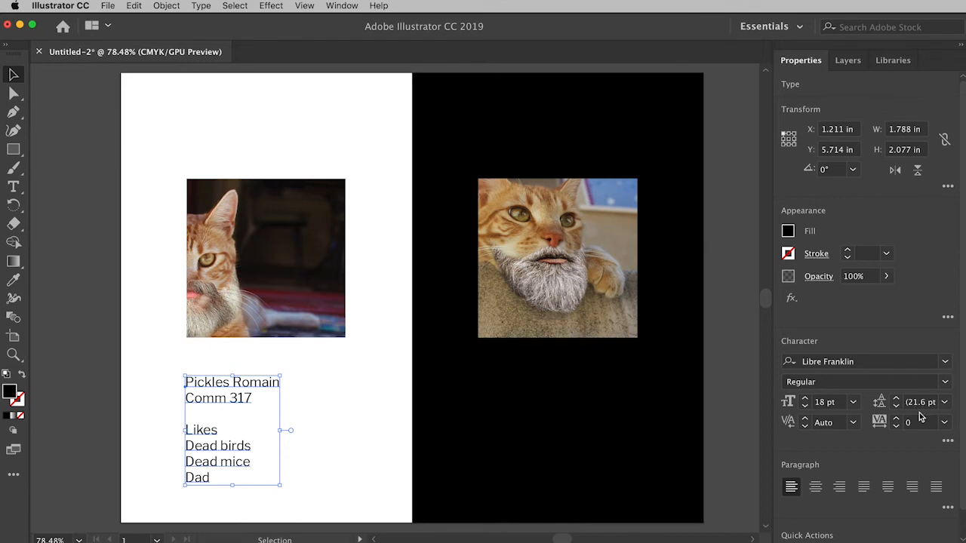
# - Set the text block's leading to 22 pt and move it straight up to about Y 5.46 in, closer to the left cat image
pyautogui.click(896, 403)
pyautogui.click(897, 402)
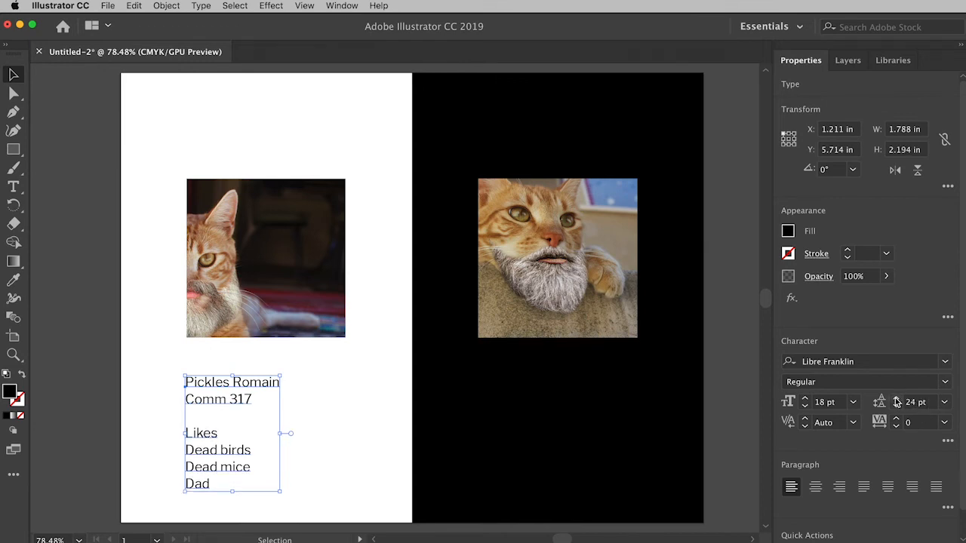
pyautogui.click(897, 402)
pyautogui.click(897, 408)
pyautogui.click(896, 408)
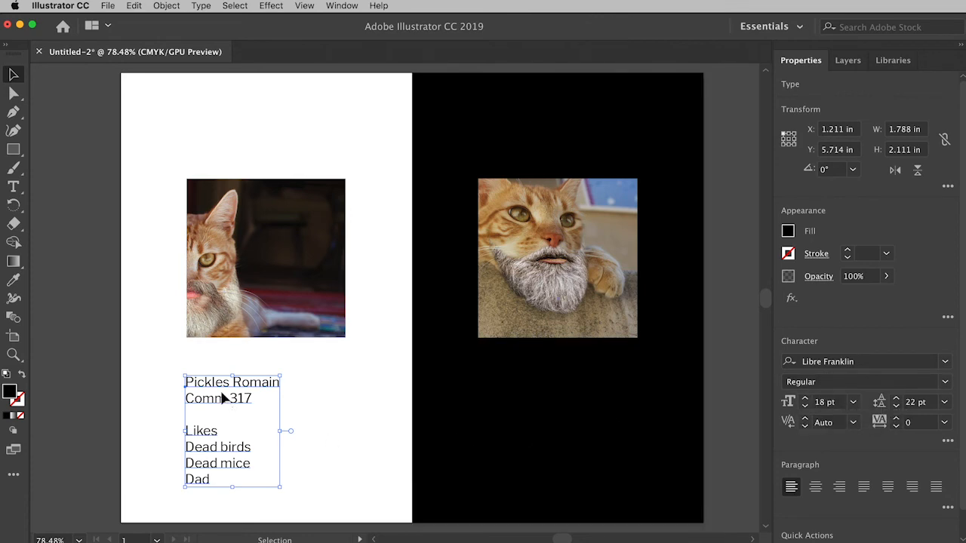
pyautogui.moveTo(218, 391); pyautogui.dragTo(218, 377)
pyautogui.click(318, 408)
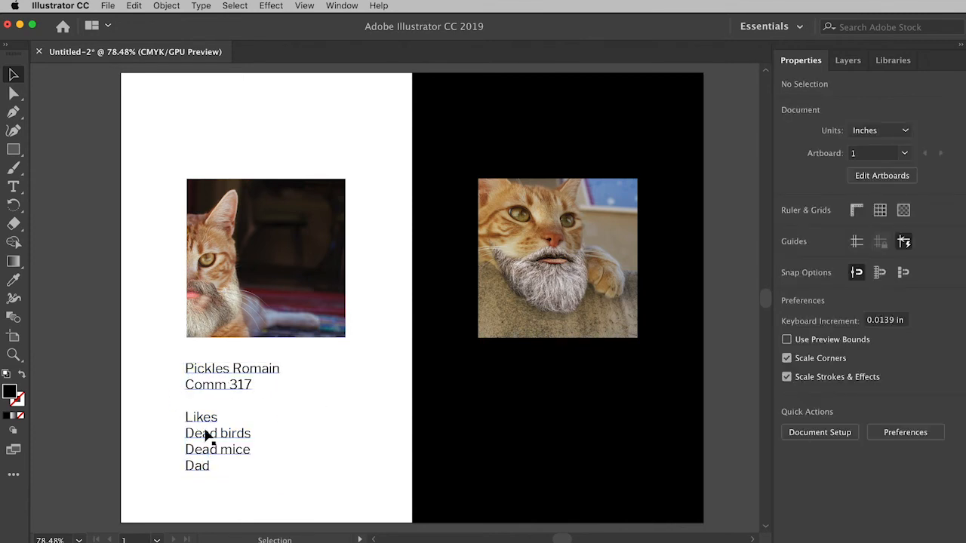
# - Set the name in the text block's first line to the Bold font style
pyautogui.click(219, 379)
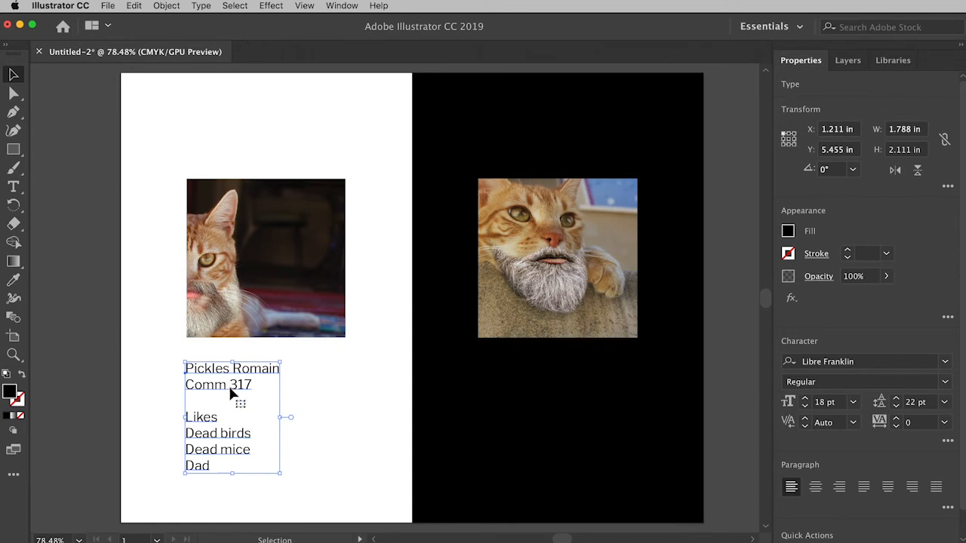
pyautogui.click(14, 188)
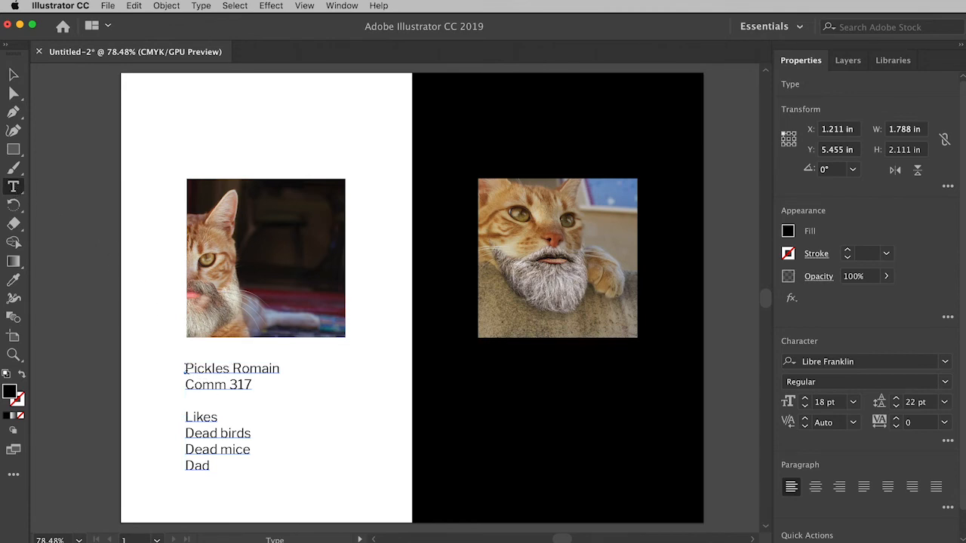
pyautogui.moveTo(185, 369); pyautogui.dragTo(279, 367)
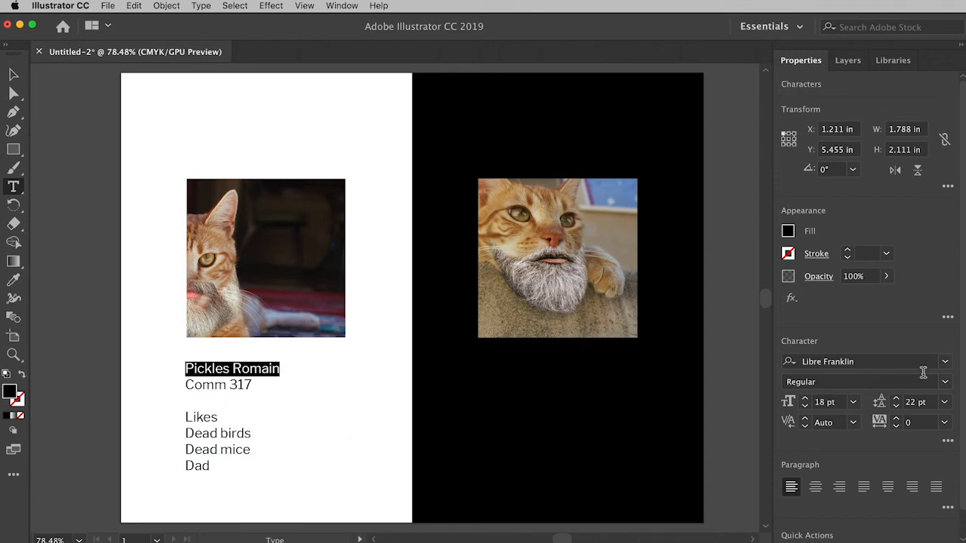
pyautogui.click(945, 383)
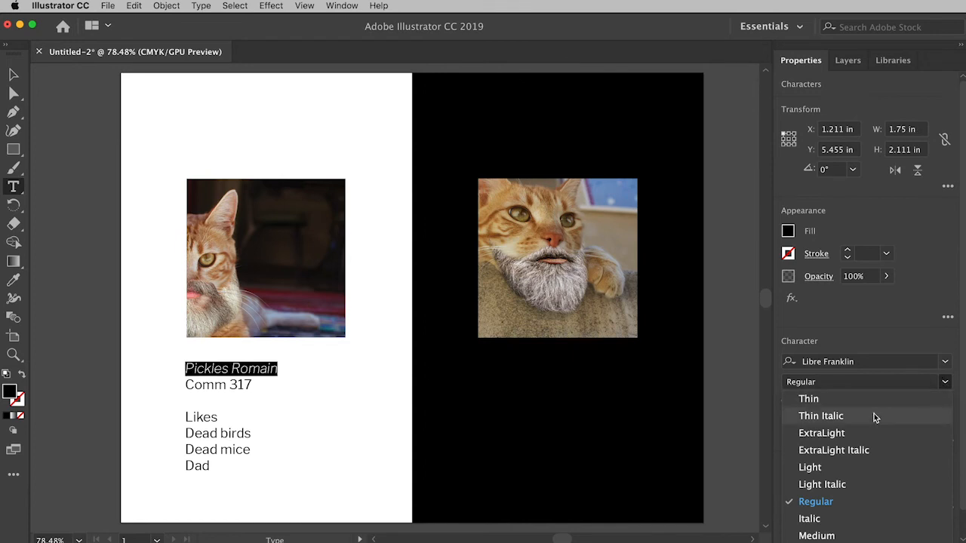
pyautogui.click(822, 541)
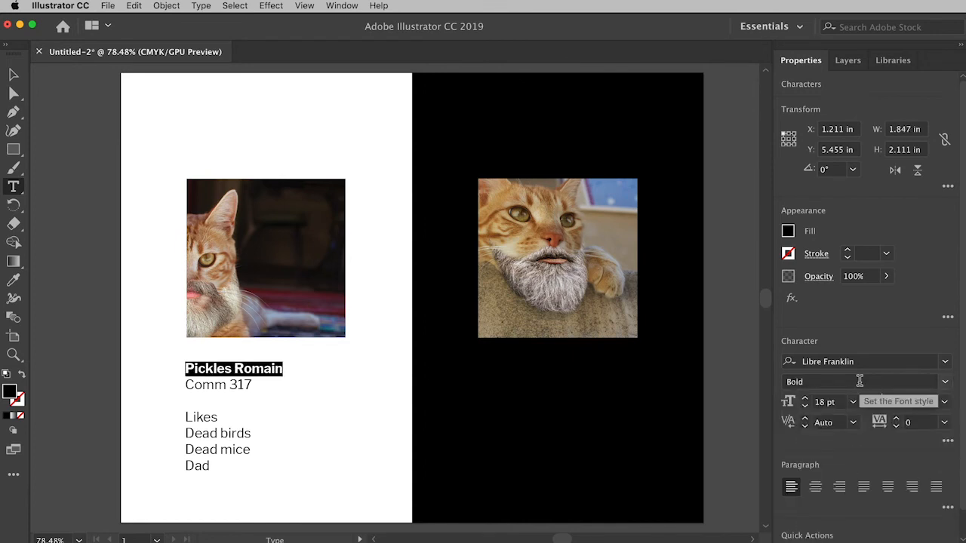
# - Fill the bold name with a green swatch and deselect the text block
pyautogui.click(788, 232)
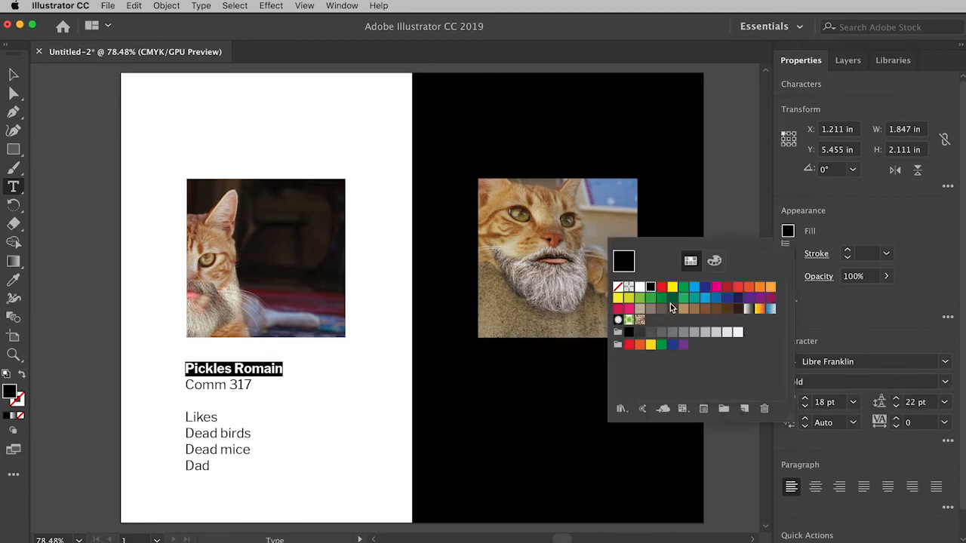
pyautogui.click(651, 300)
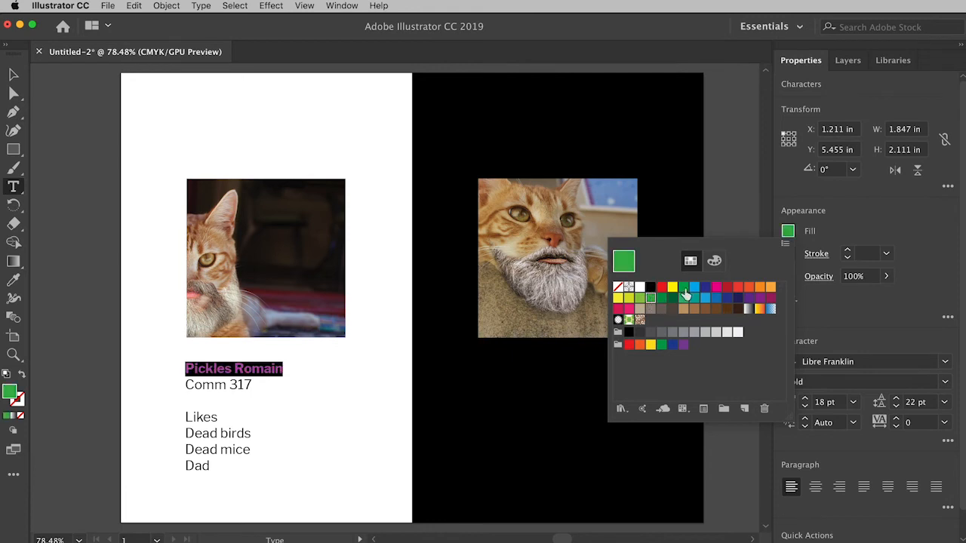
pyautogui.click(788, 233)
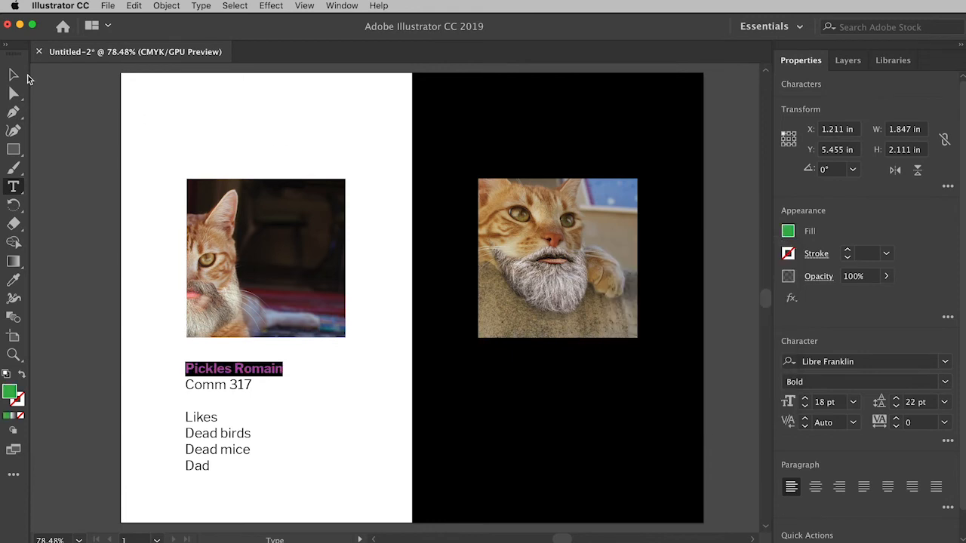
pyautogui.click(14, 74)
pyautogui.click(375, 398)
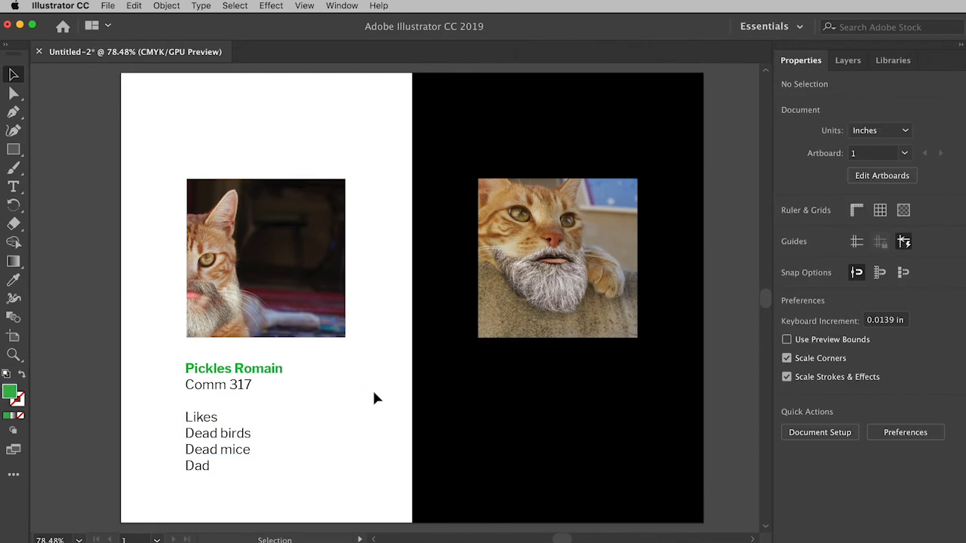
pyautogui.click(212, 377)
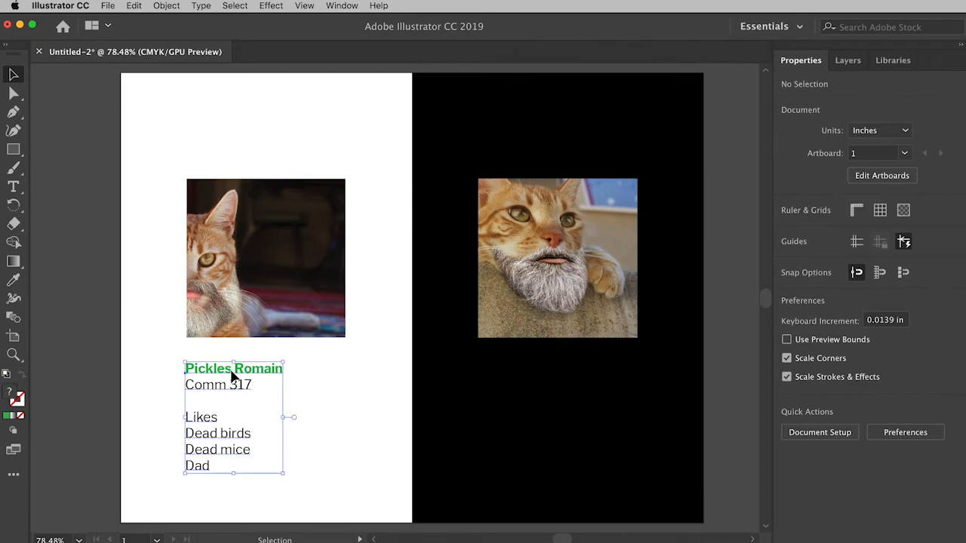
pyautogui.click(360, 412)
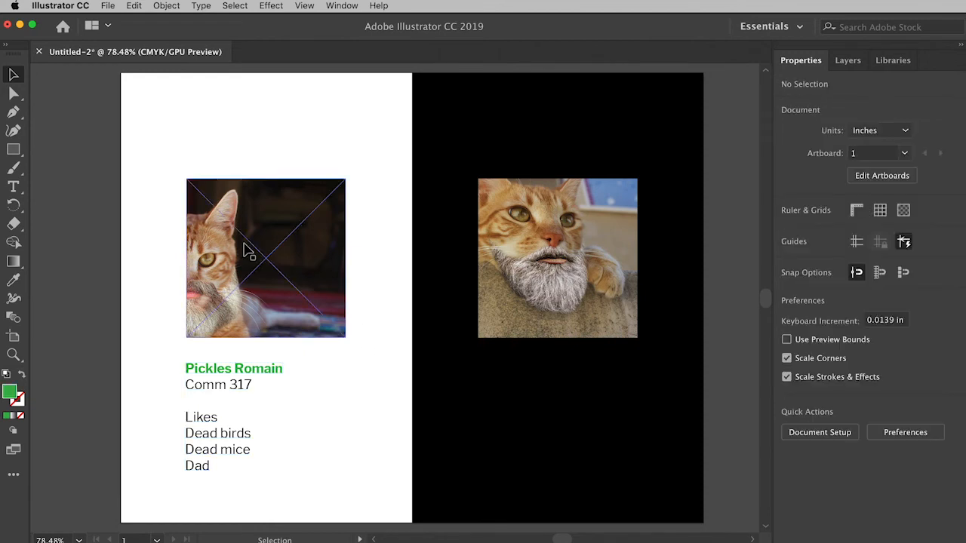
# - Copy the first line's bold green text style to the word "Likes" with the Eyedropper, and deselect the text block
pyautogui.click(12, 185)
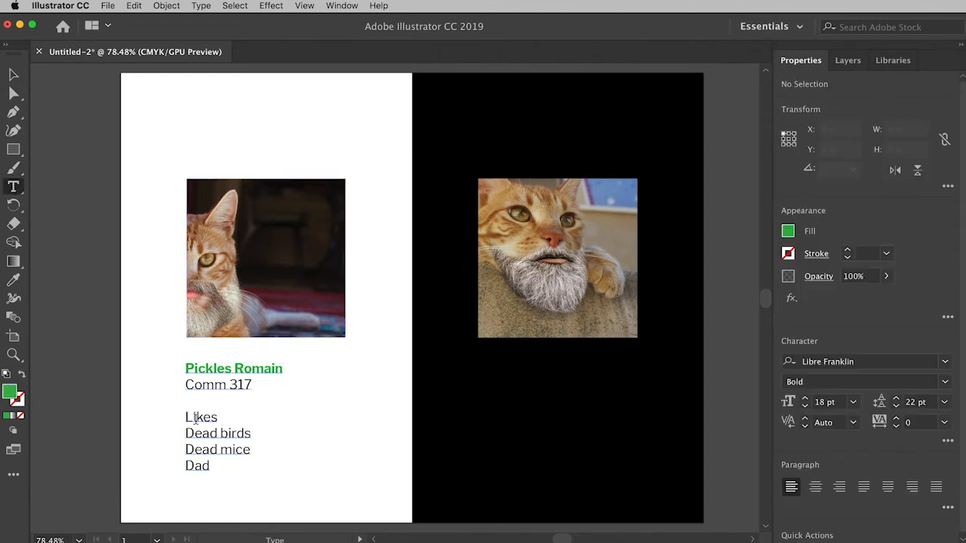
pyautogui.moveTo(184, 417); pyautogui.dragTo(218, 413)
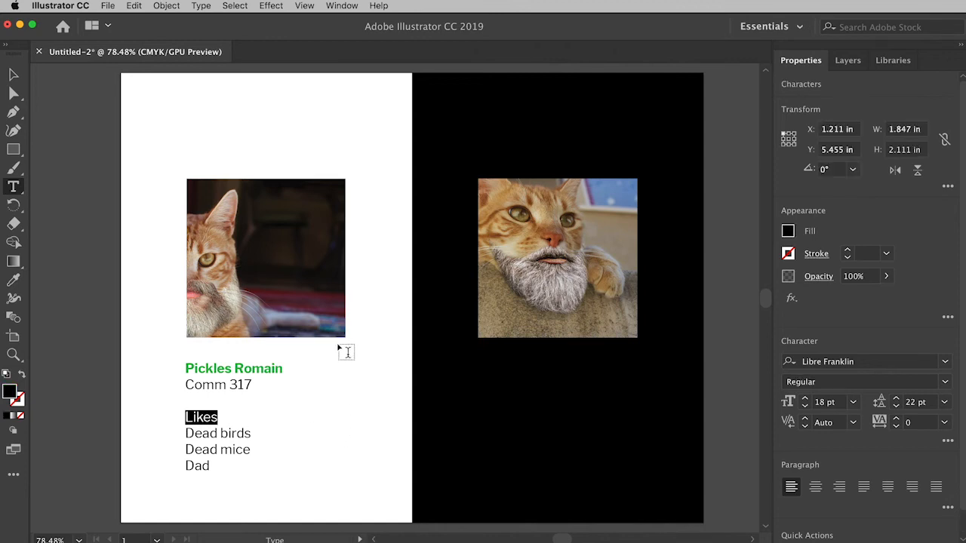
pyautogui.click(13, 282)
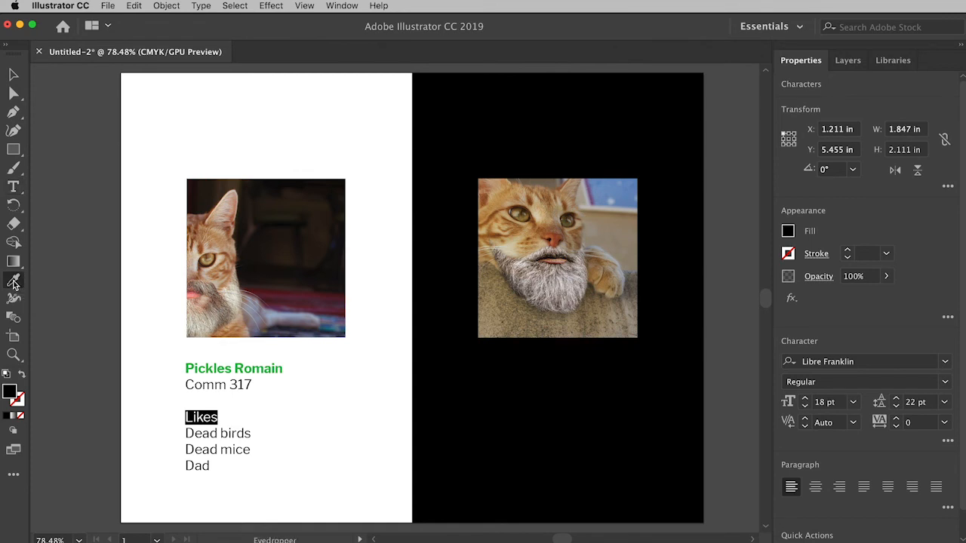
pyautogui.click(237, 365)
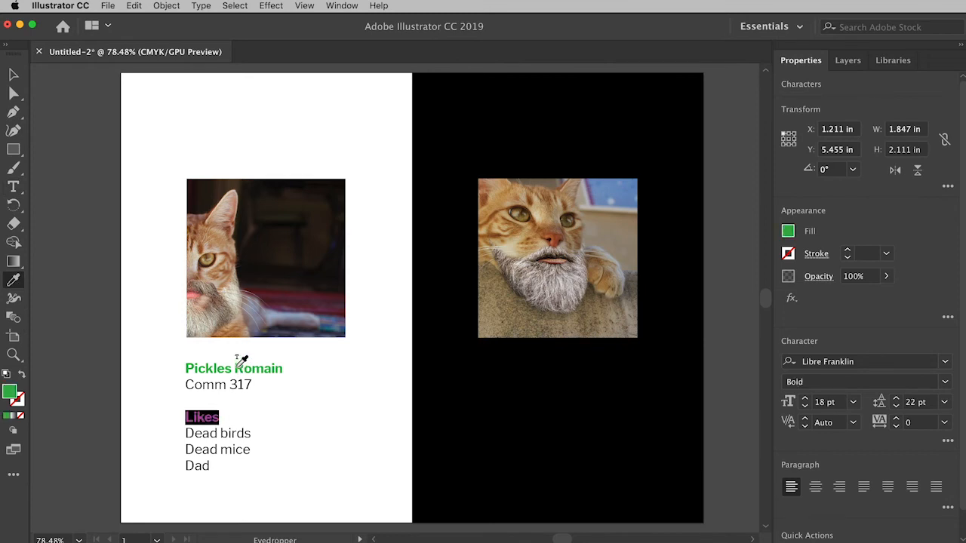
pyautogui.click(13, 77)
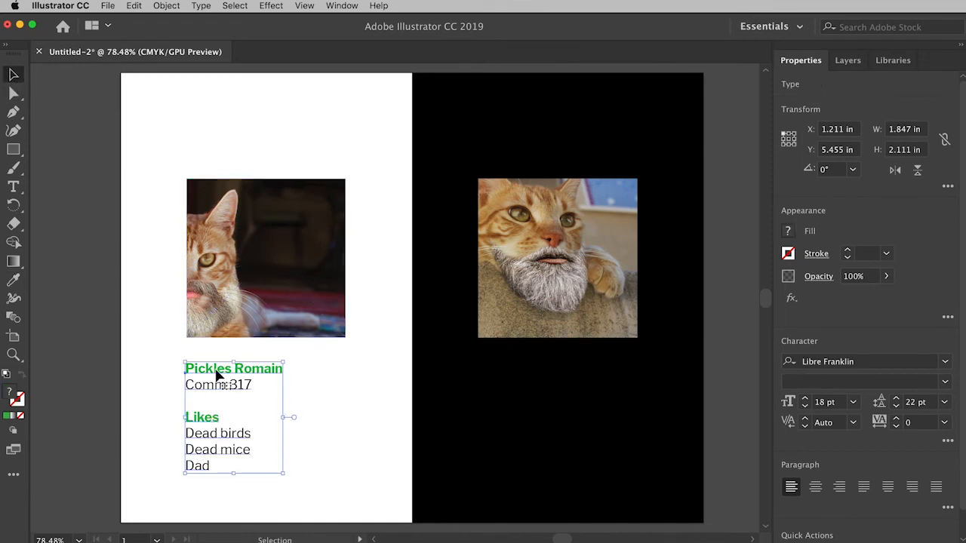
pyautogui.click(332, 430)
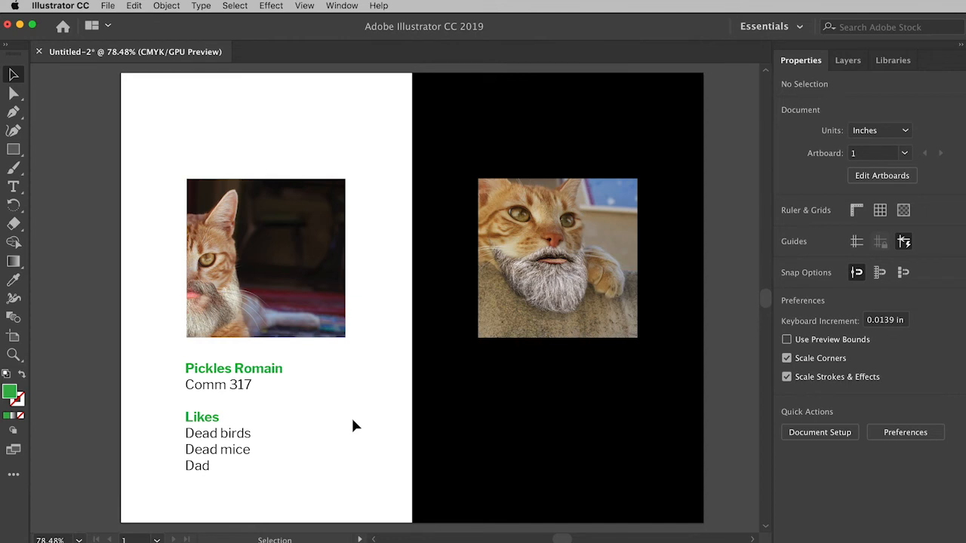
# - Move the text block up to about X 1.24 in, Y 5.28 in, aligned with the left cat image's left edge
pyautogui.click(200, 369)
pyautogui.moveTo(200, 370)
pyautogui.mouseDown()
pyautogui.moveTo(266, 387)
pyautogui.moveTo(215, 367)
pyautogui.mouseUp()
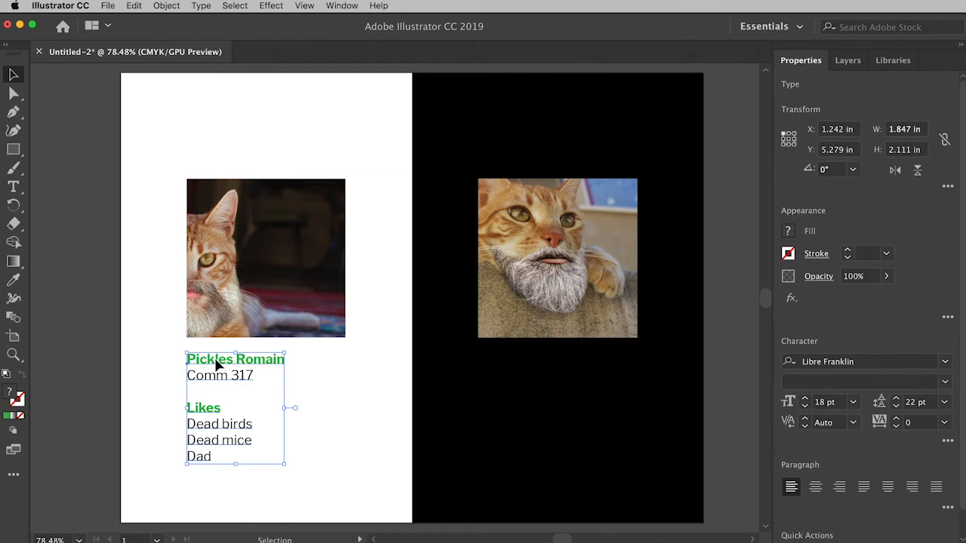
pyautogui.moveTo(216, 365); pyautogui.dragTo(324, 365)
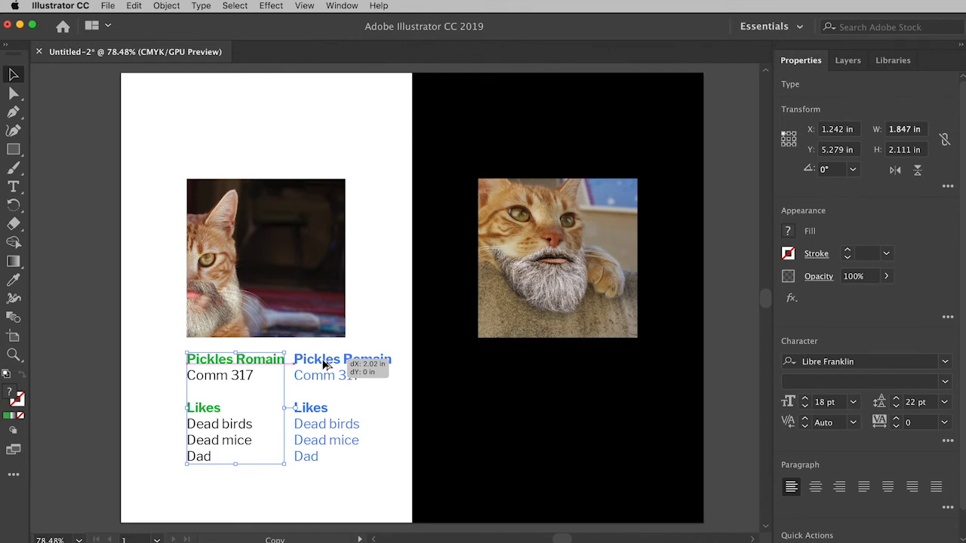
pyautogui.moveTo(324, 365); pyautogui.dragTo(512, 366)
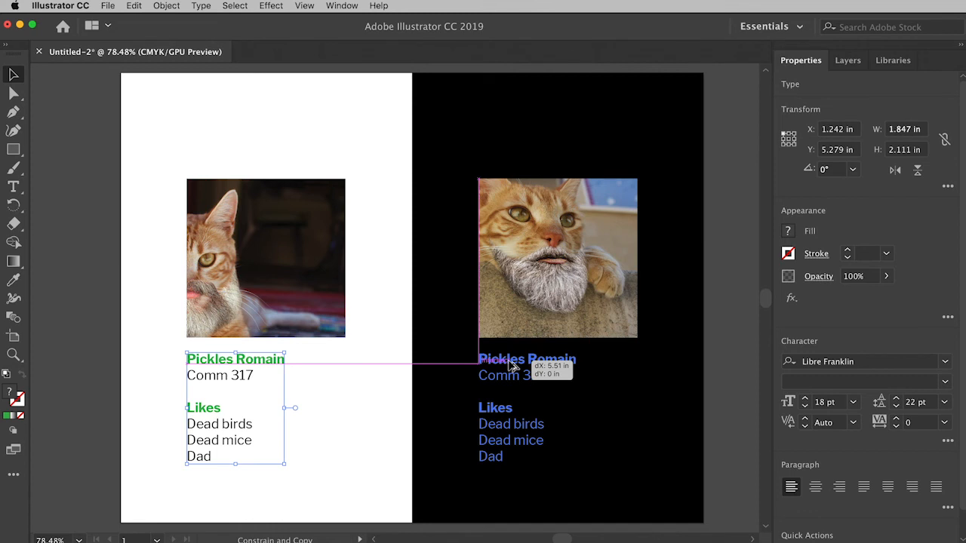
pyautogui.moveTo(511, 366); pyautogui.dragTo(511, 366)
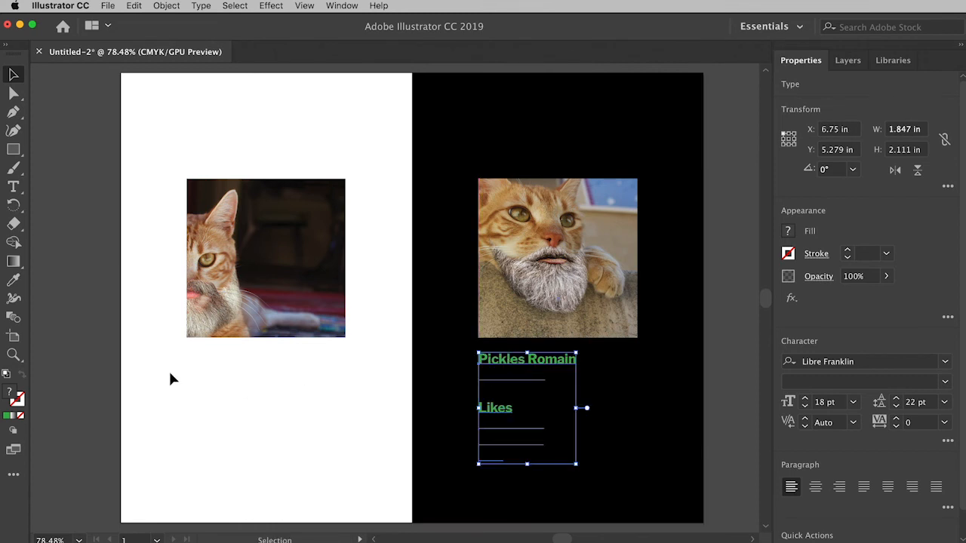
pyautogui.press('super+z')
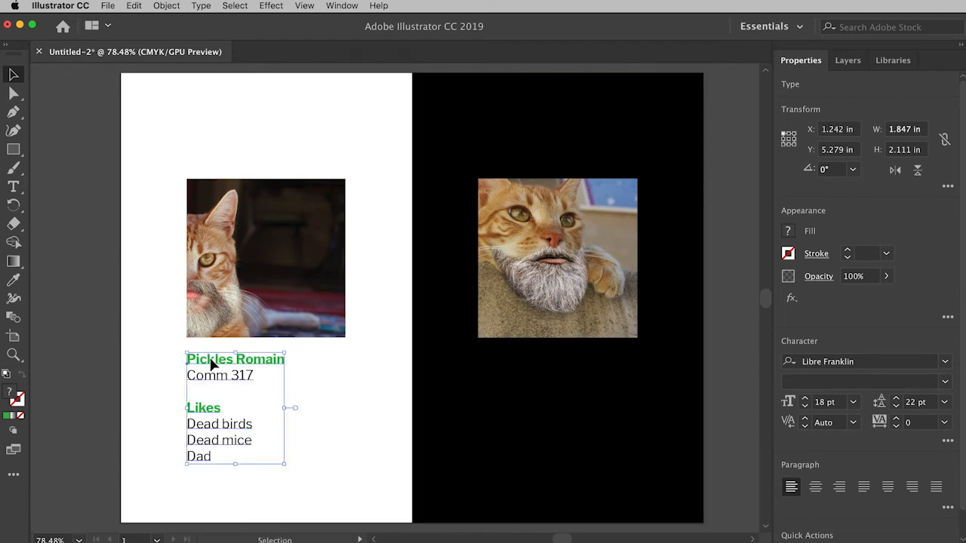
# - Duplicate the text block straight across to X 6.75 in below the right cat image, and fill the copy's "Comm 317" line with white
pyautogui.moveTo(212, 365); pyautogui.dragTo(500, 369)
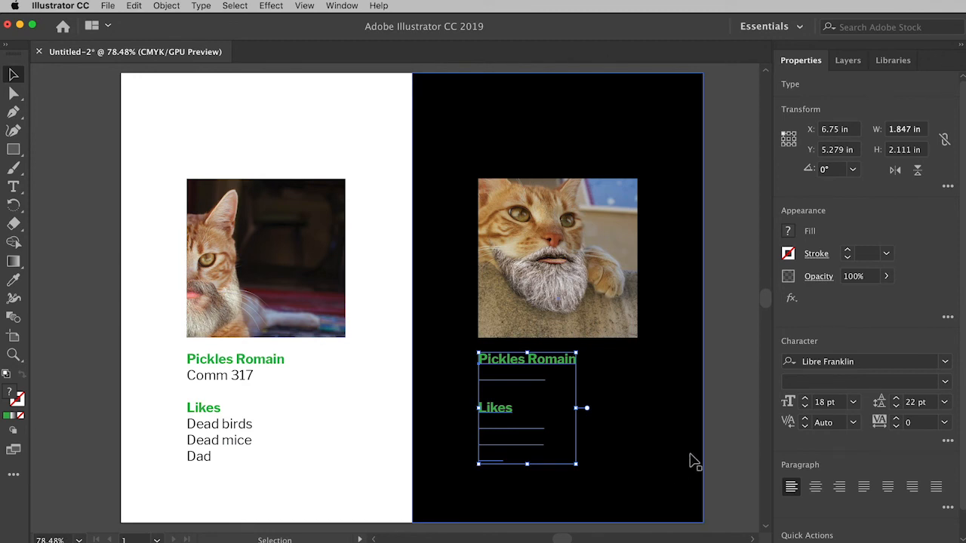
pyautogui.click(13, 189)
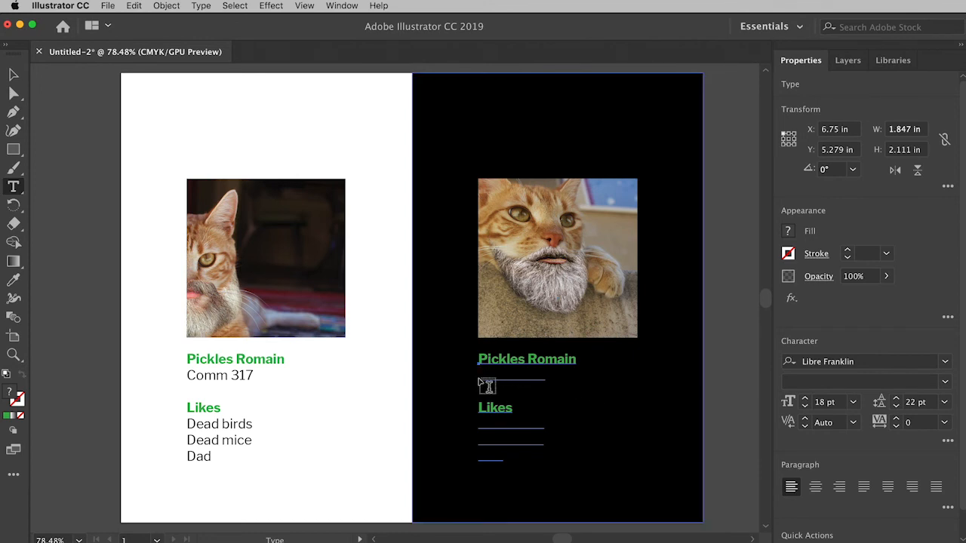
pyautogui.moveTo(480, 376); pyautogui.dragTo(572, 376)
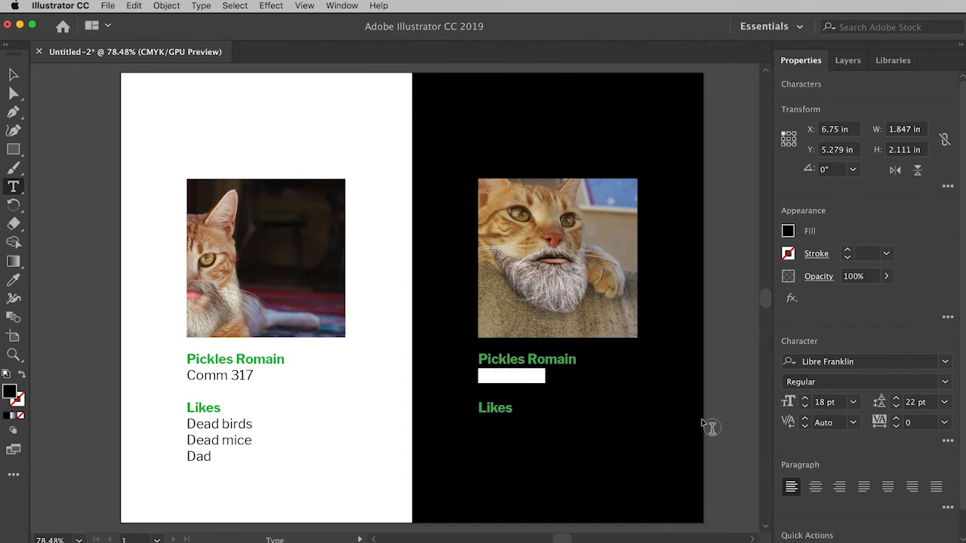
pyautogui.click(788, 232)
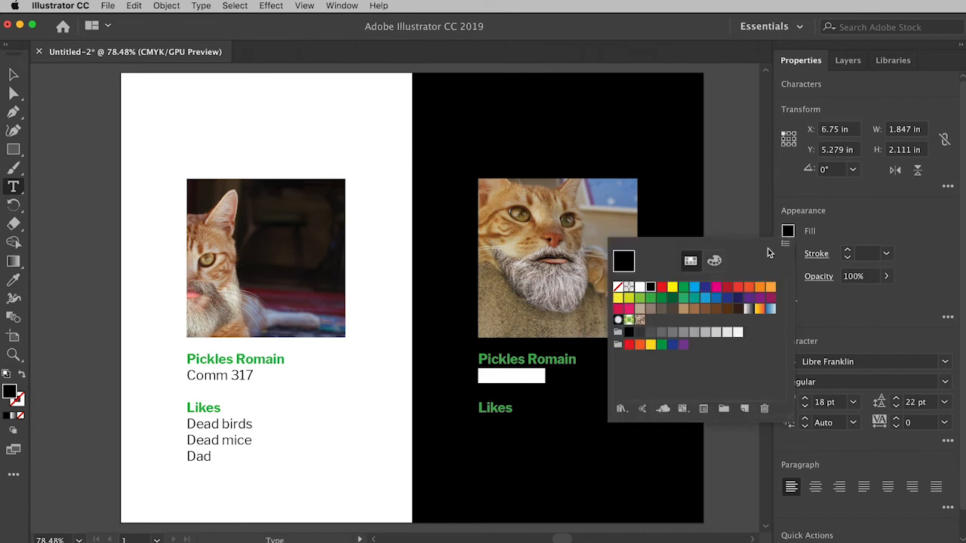
pyautogui.click(640, 287)
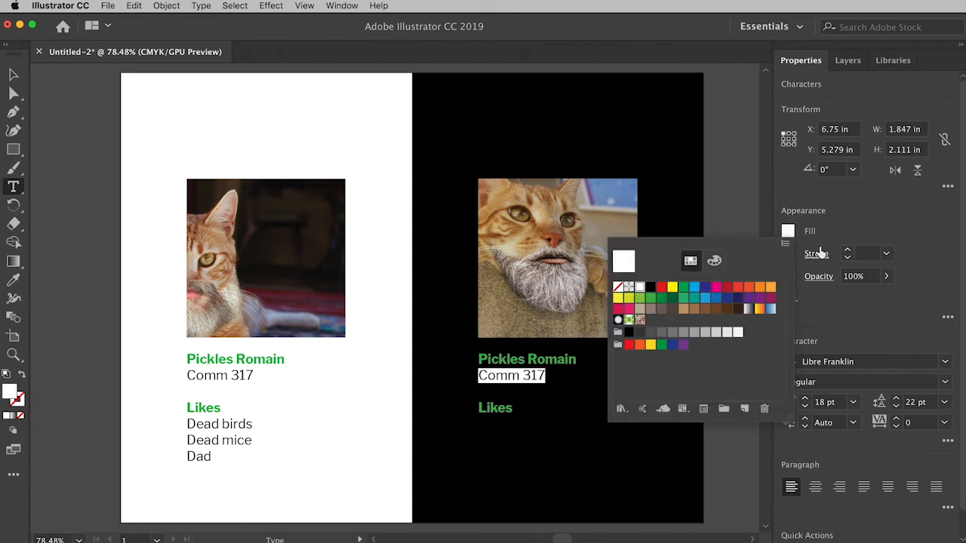
pyautogui.click(788, 232)
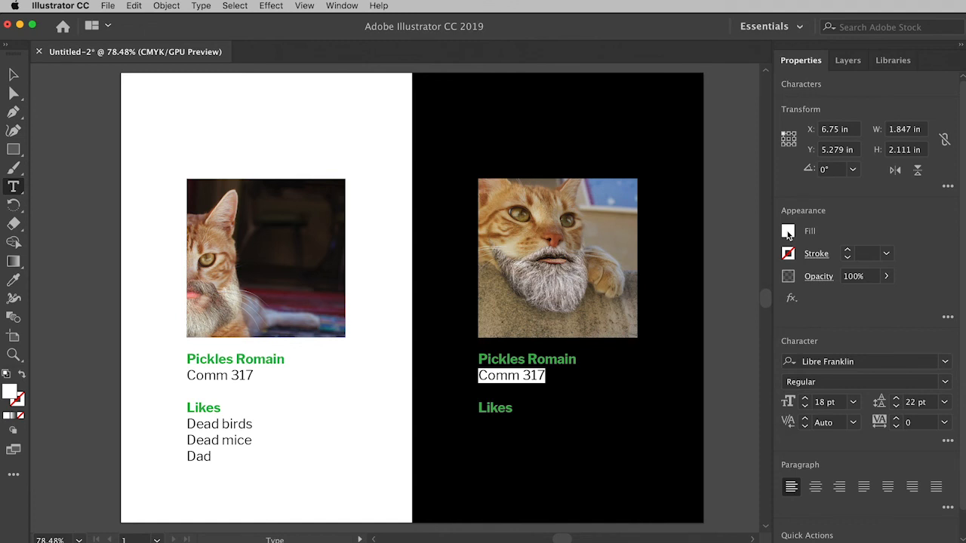
# - Fill the three list lines under "Likes" in the copied text block with white
pyautogui.click(488, 424)
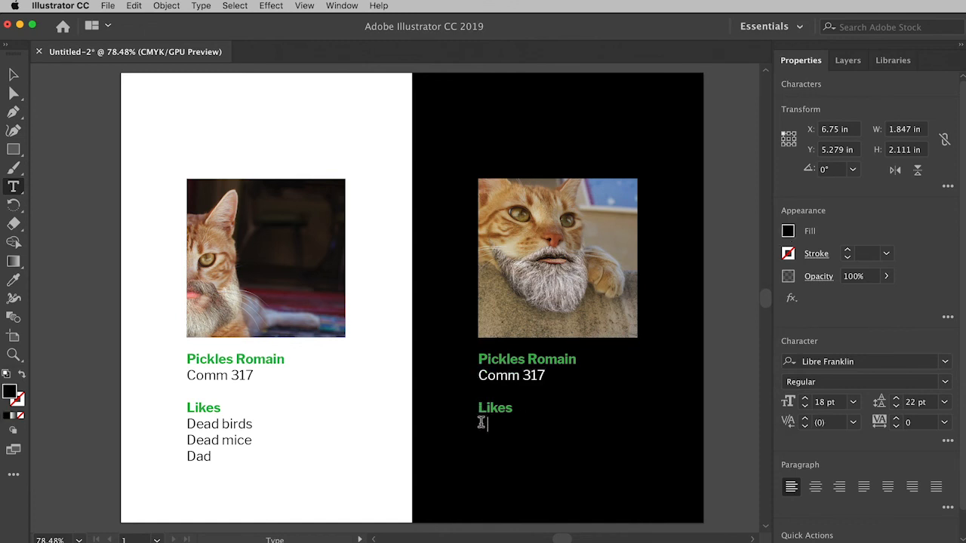
pyautogui.moveTo(479, 420); pyautogui.dragTo(613, 480)
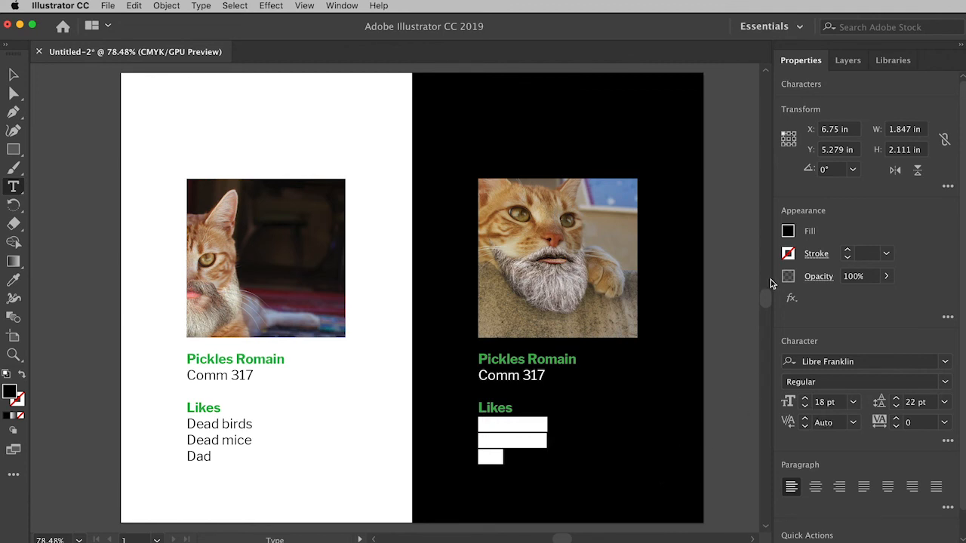
pyautogui.click(787, 231)
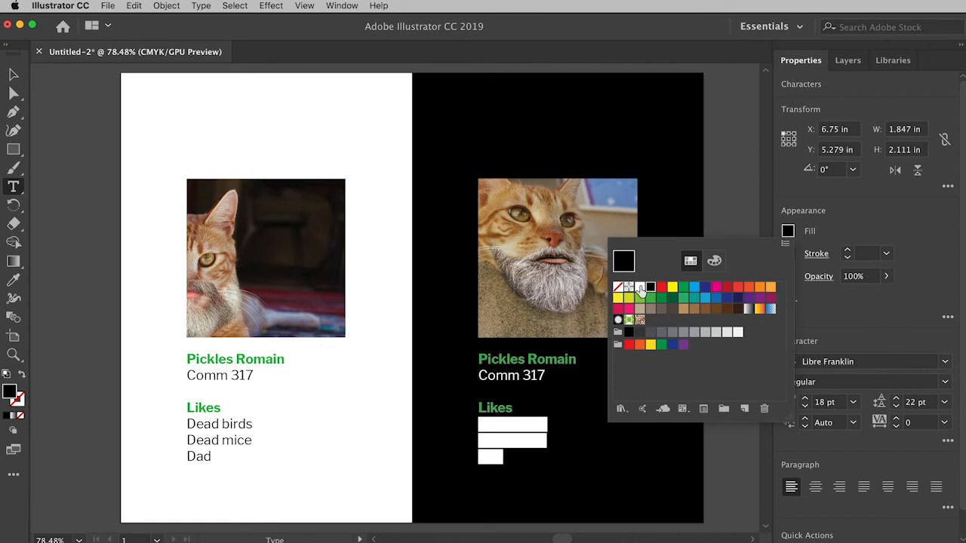
pyautogui.click(639, 288)
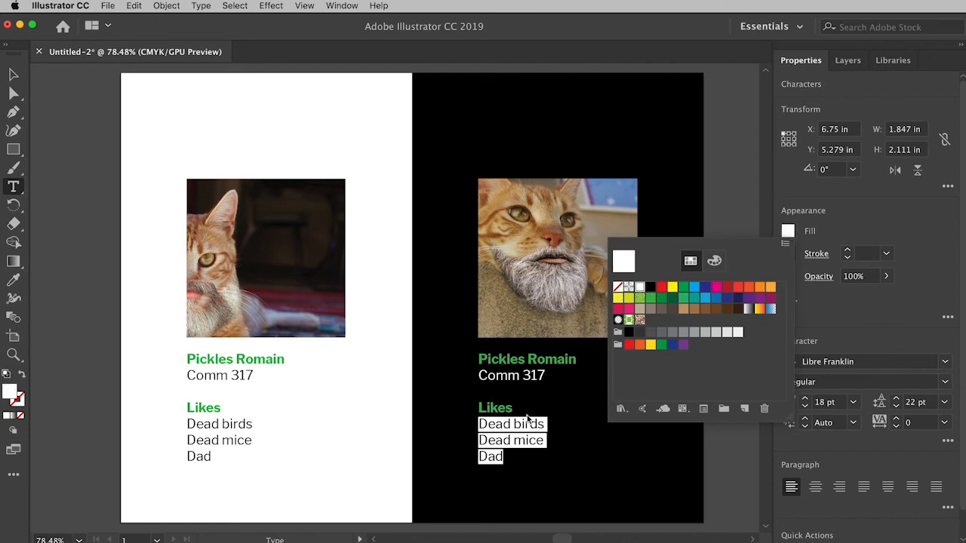
# - Change the "Likes" heading in the copied text block to "Dislikes"
pyautogui.click(487, 409)
pyautogui.moveTo(485, 408); pyautogui.dragTo(479, 408)
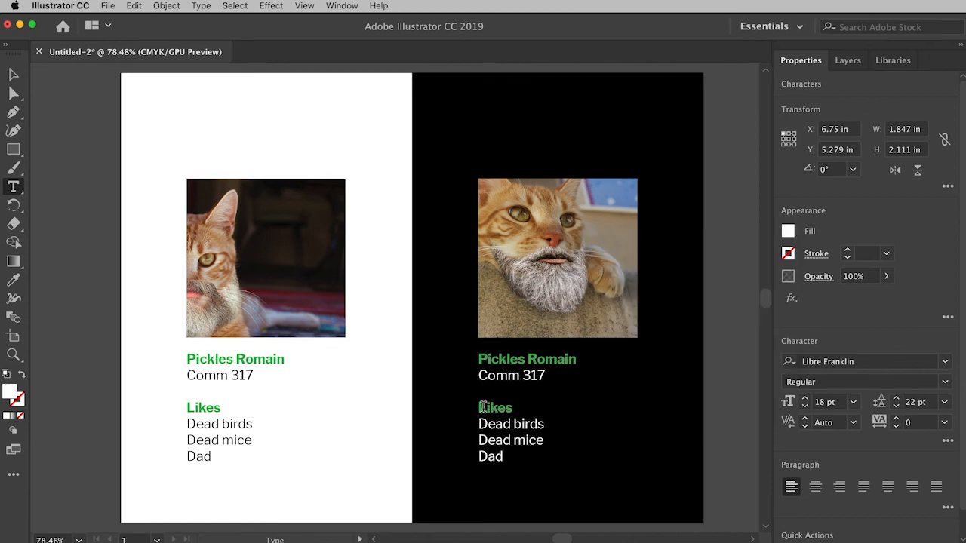
pyautogui.write('Disl')
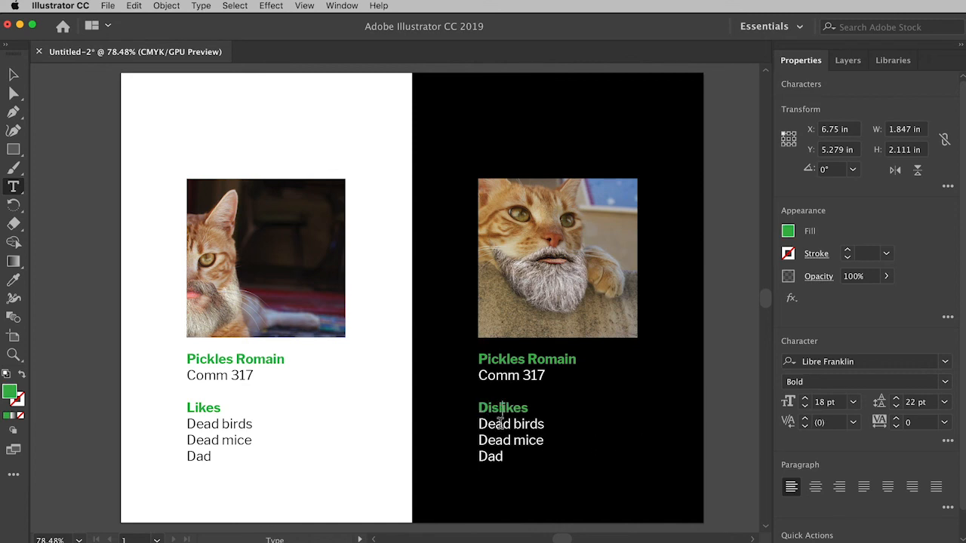
# - Replace the three list lines under "Dislikes" with "Dogs", "Water" and "Dry food", and deselect the text block
pyautogui.moveTo(481, 423); pyautogui.dragTo(508, 455)
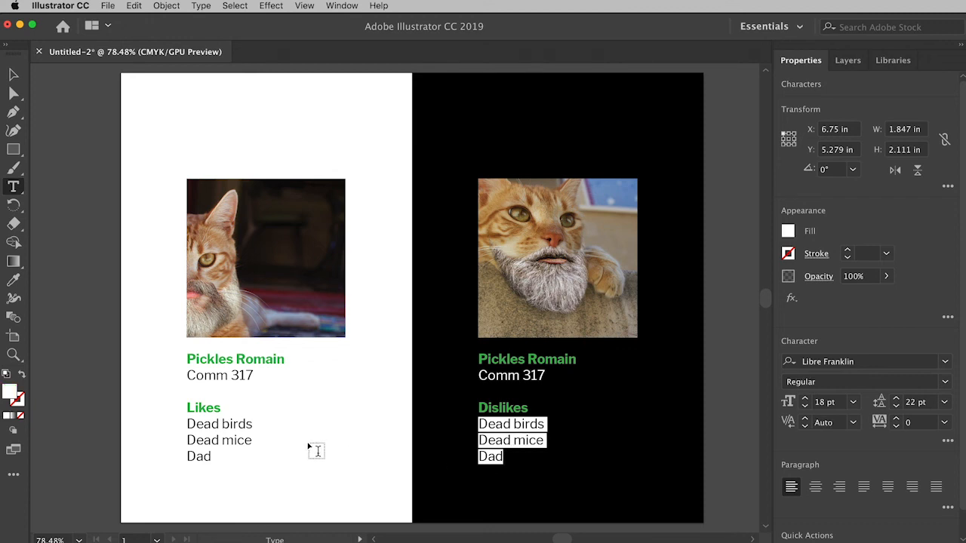
pyautogui.write('Dogs')
pyautogui.press('Return')
pyautogui.write('W')
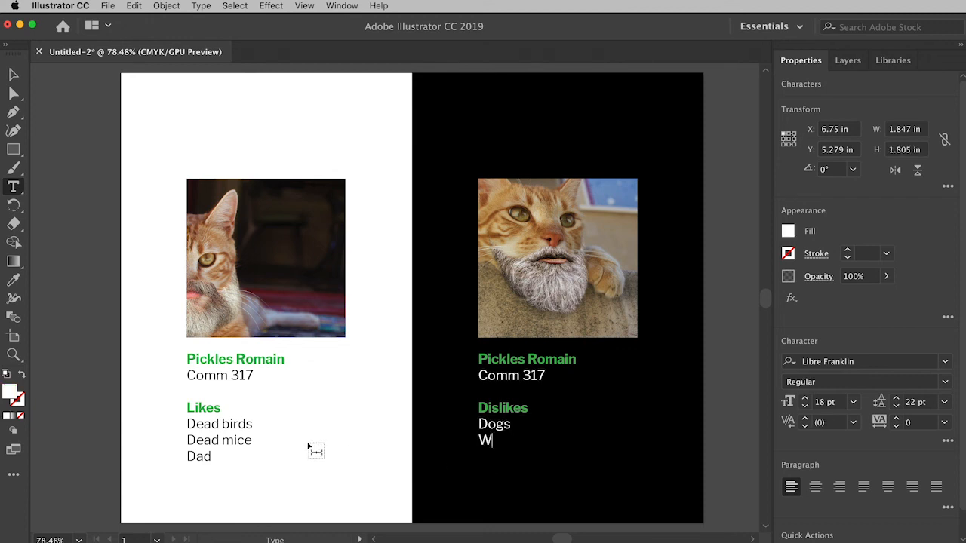
pyautogui.write('ater')
pyautogui.press('Return')
pyautogui.write('Dry food')
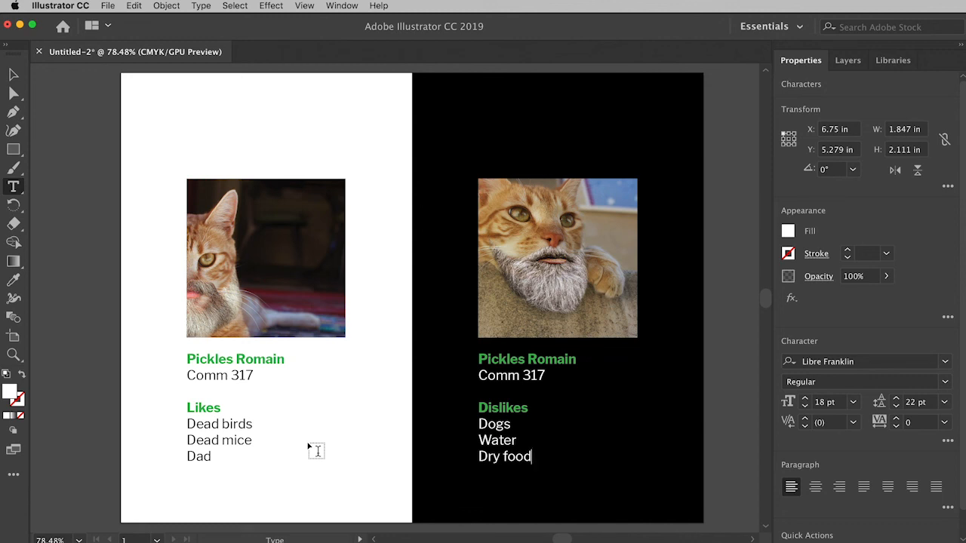
pyautogui.press('Escape')
pyautogui.click(86, 363)
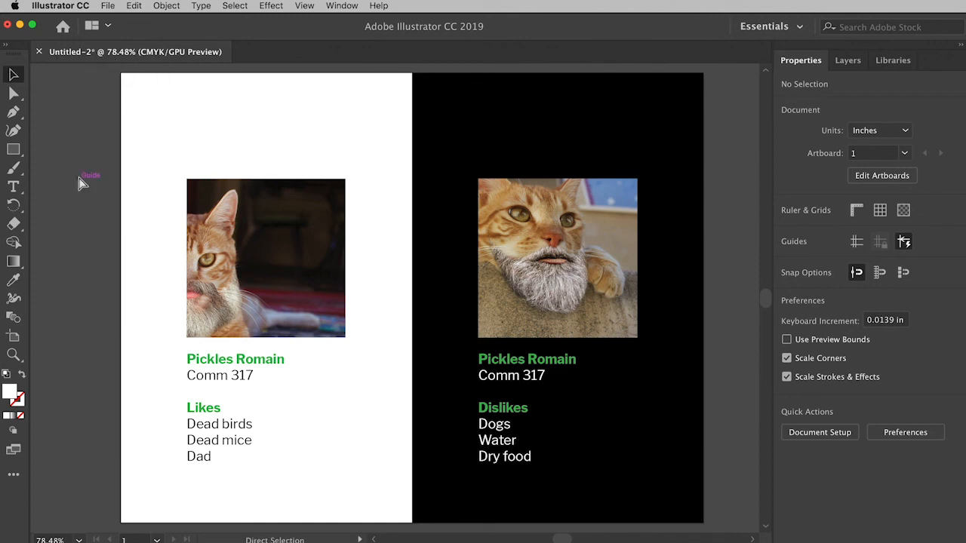
# - Save the document as pickles.ai in the 317_wk2-inclass folder, accepting the default Illustrator CC options
pyautogui.press('super+s')
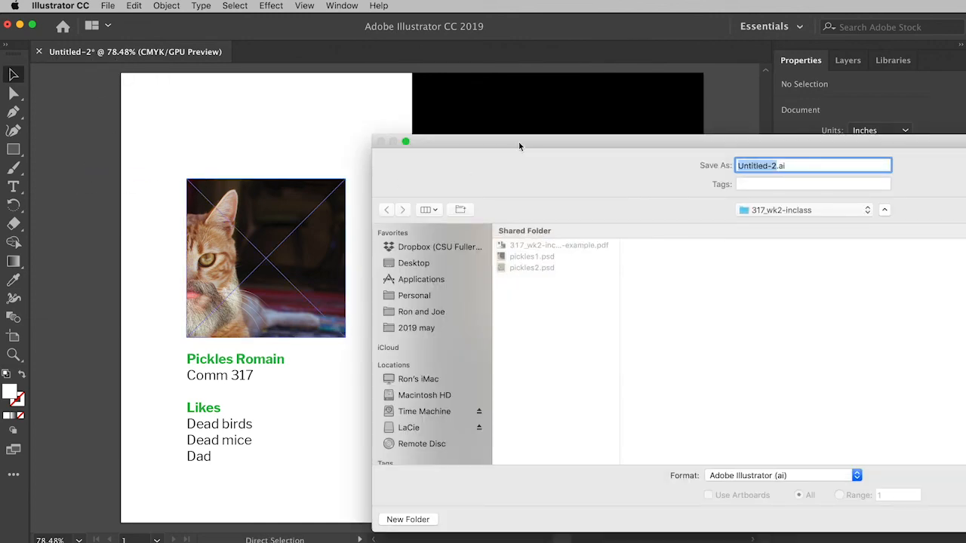
pyautogui.moveTo(525, 143); pyautogui.dragTo(219, 98)
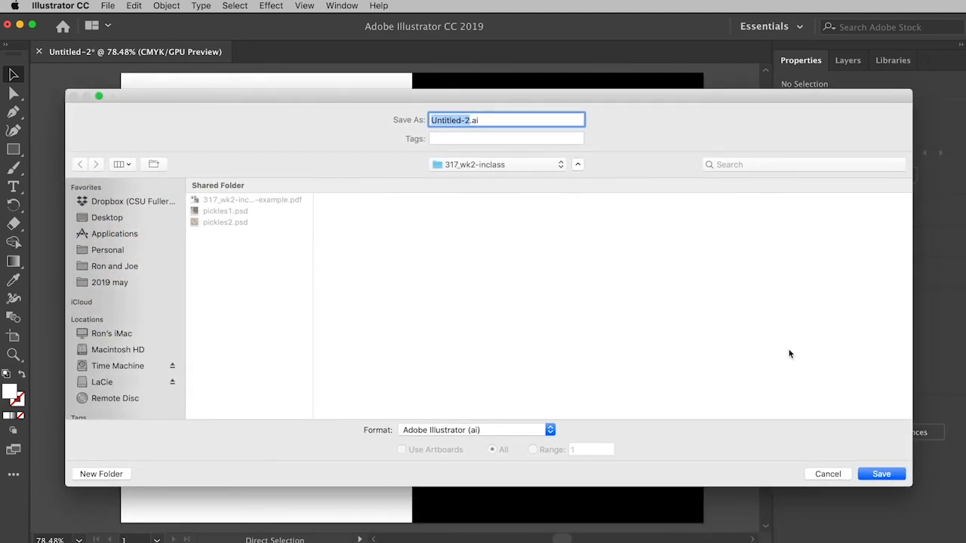
pyautogui.write('pickles')
pyautogui.click(879, 473)
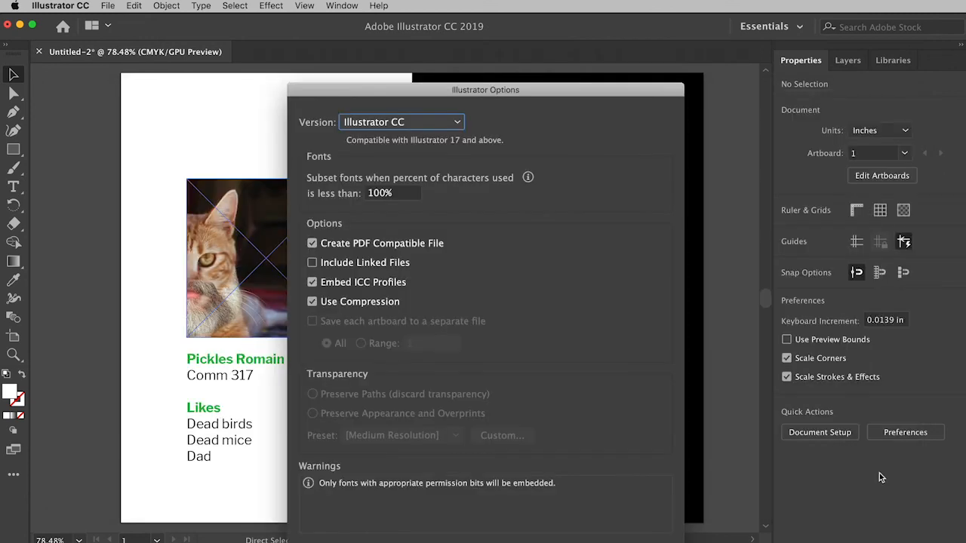
pyautogui.moveTo(537, 88); pyautogui.dragTo(519, 18)
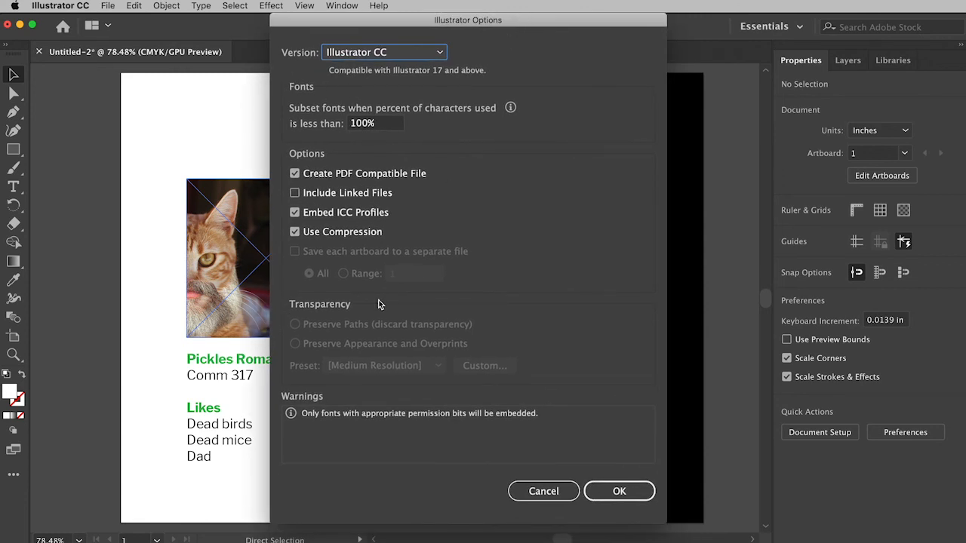
pyautogui.click(620, 493)
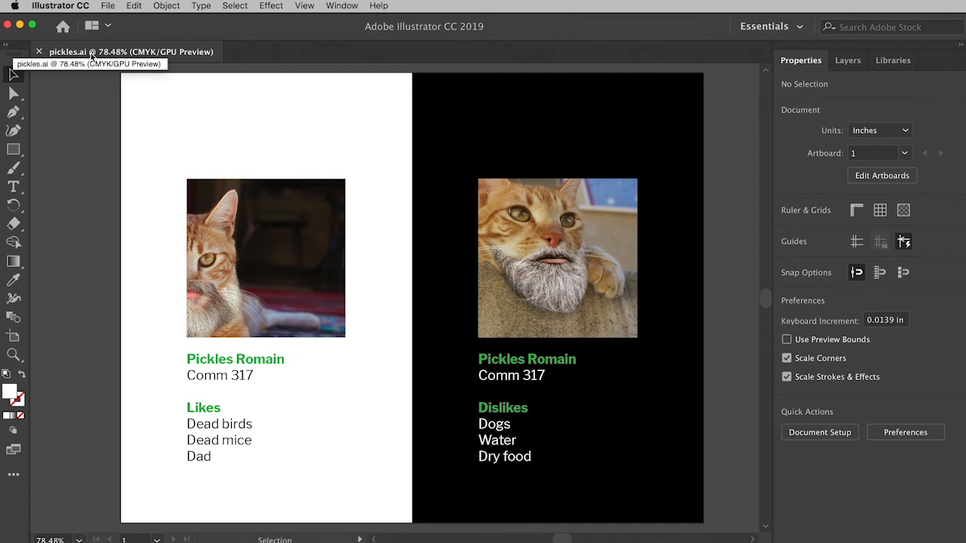
# - Save a PDF version of the document as pickles.pdf in the 317_wk2-inclass folder, using the Illustrator Default PDF preset
pyautogui.click(108, 7)
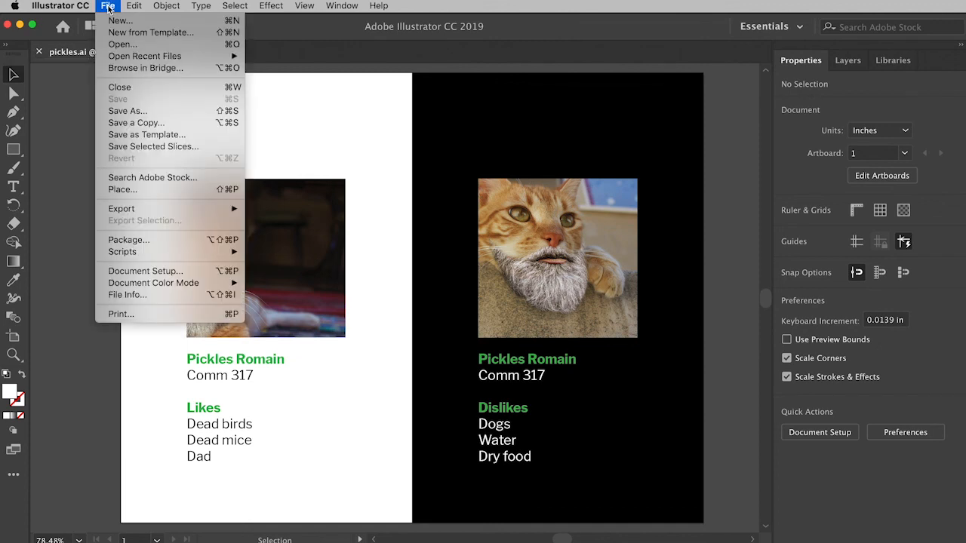
pyautogui.click(121, 111)
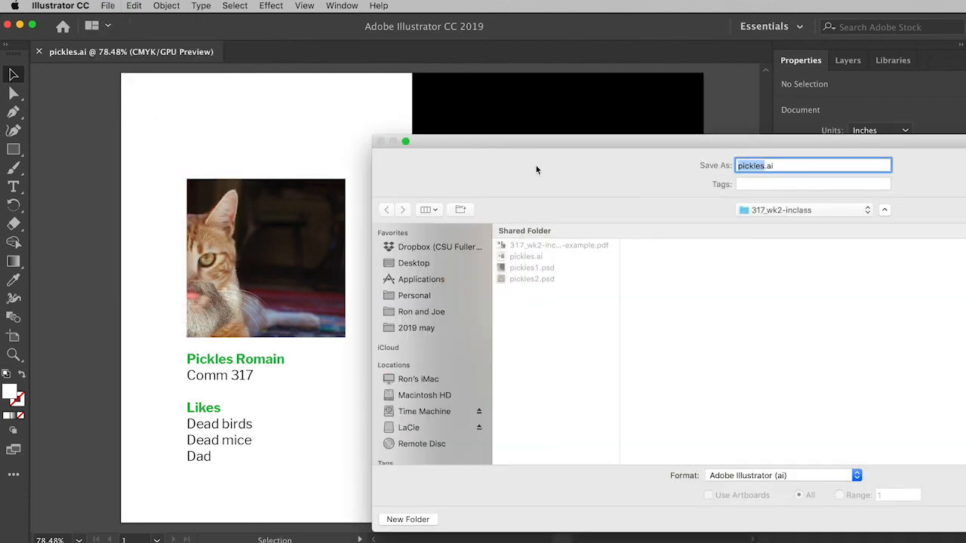
pyautogui.moveTo(528, 143); pyautogui.dragTo(215, 92)
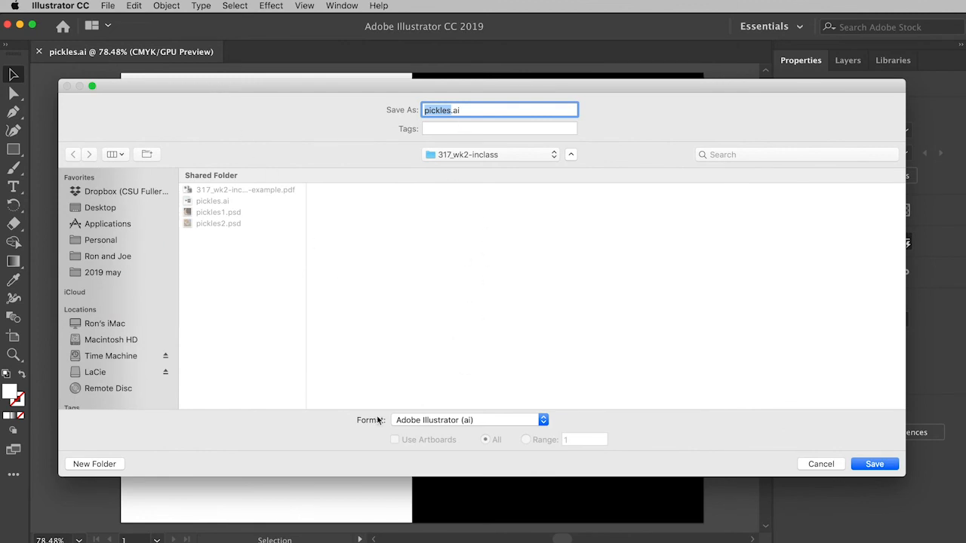
pyautogui.click(478, 420)
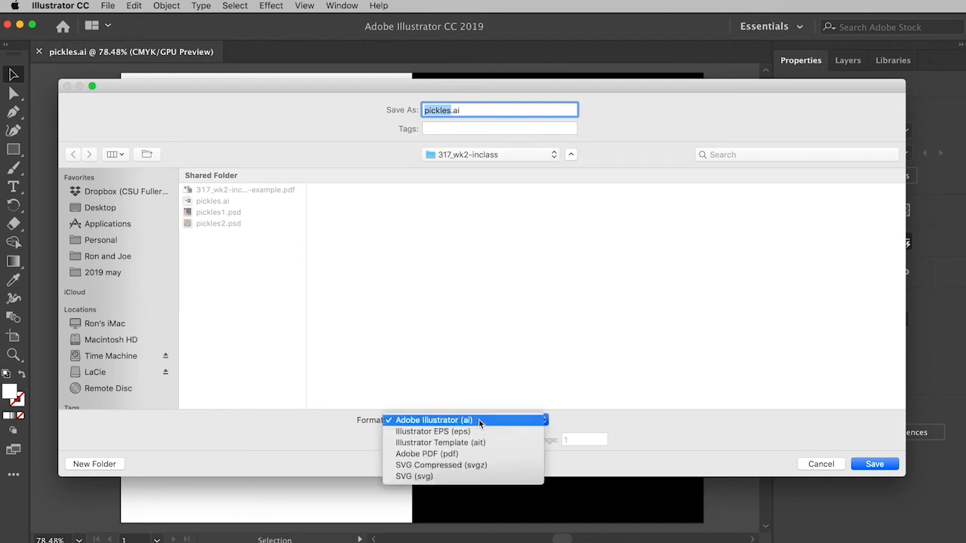
pyautogui.click(435, 454)
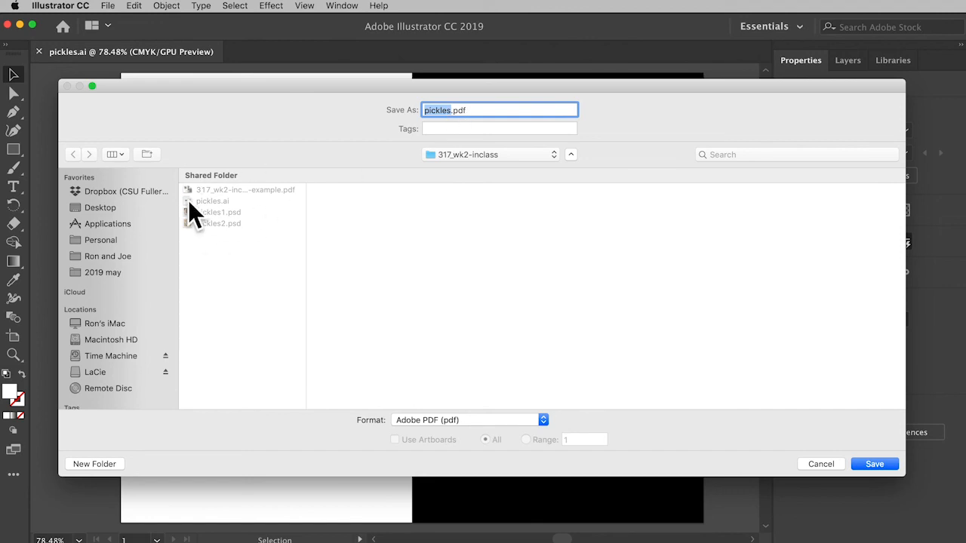
pyautogui.click(874, 464)
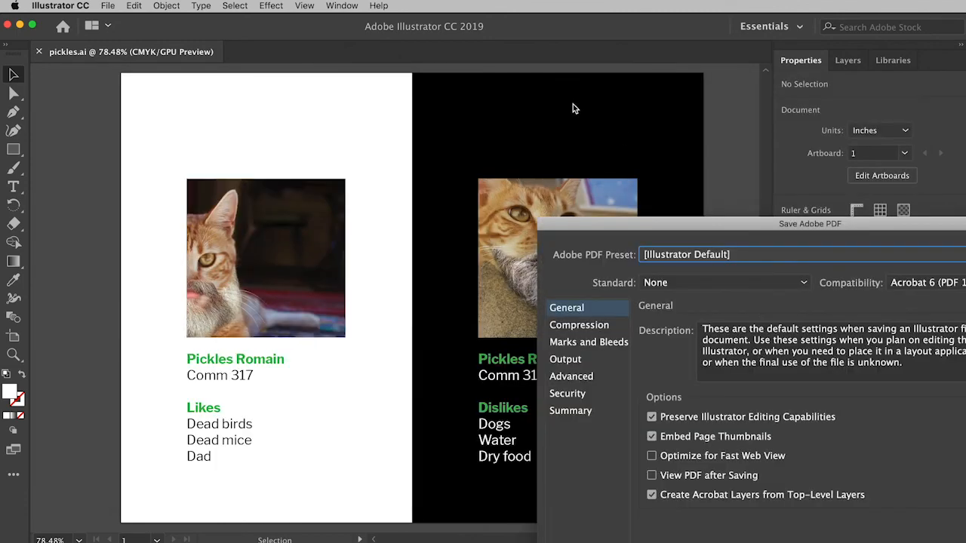
pyautogui.moveTo(613, 229); pyautogui.dragTo(306, 44)
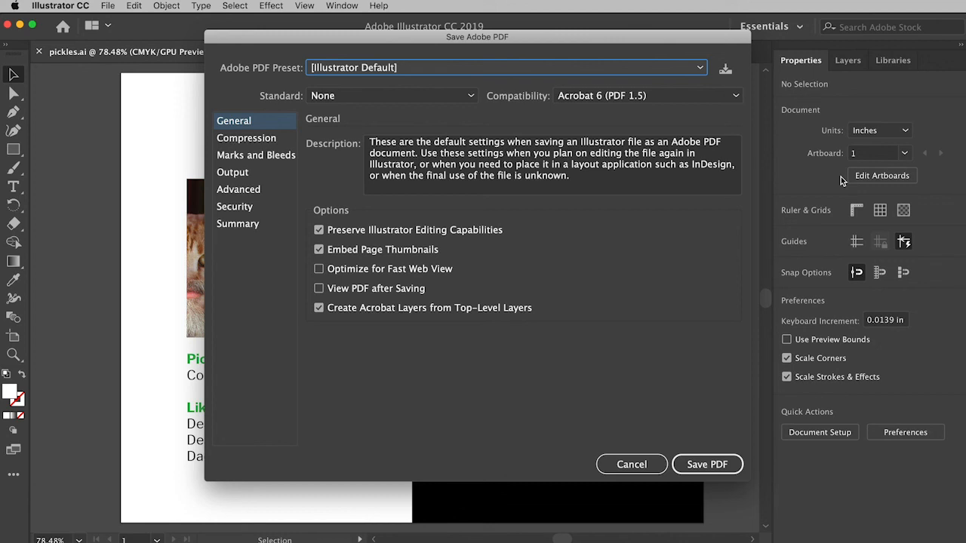
pyautogui.click(712, 469)
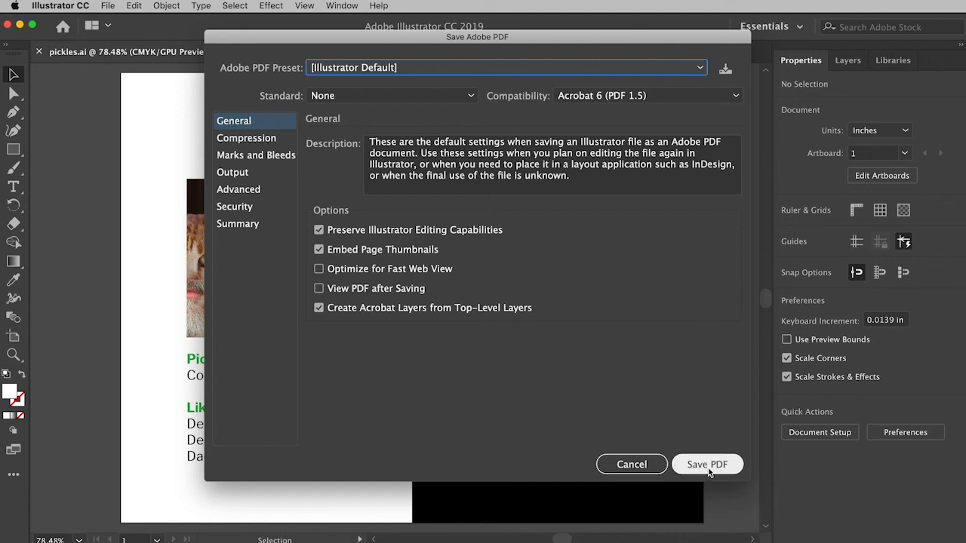